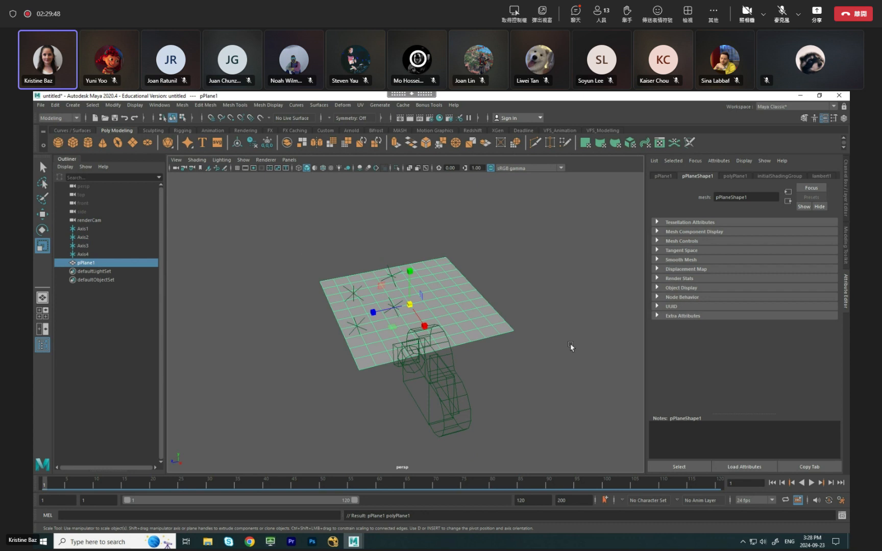
Set the polygon plane's Subdivisions Width and Subdivisions Height to 1.
{"action": "key", "text": "q"}
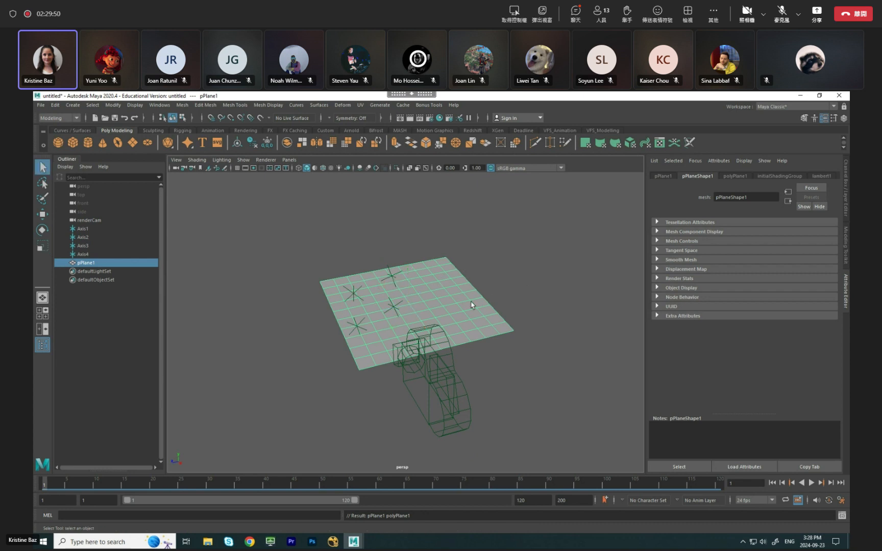
{"action": "left_click_drag", "start_coordinate": [537, 363], "coordinate": [429, 378], "text": "alt"}
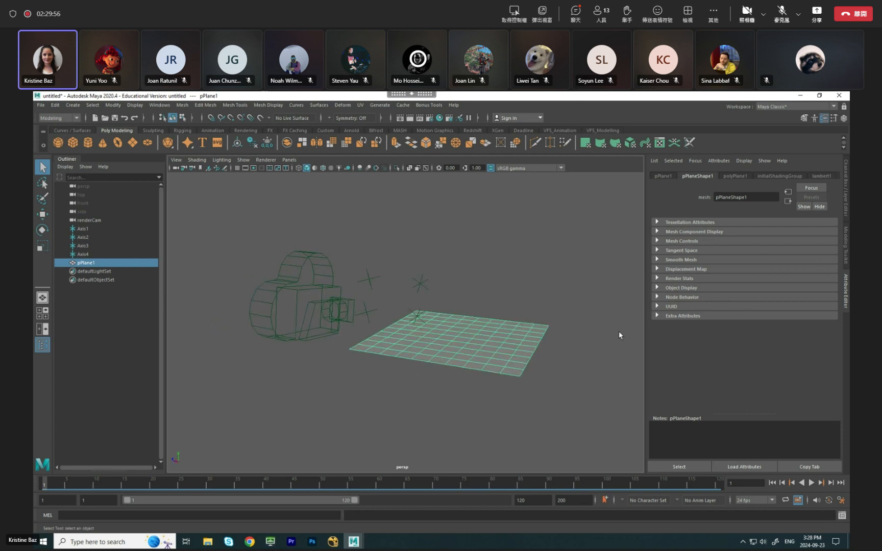
{"action": "left_click", "coordinate": [844, 192]}
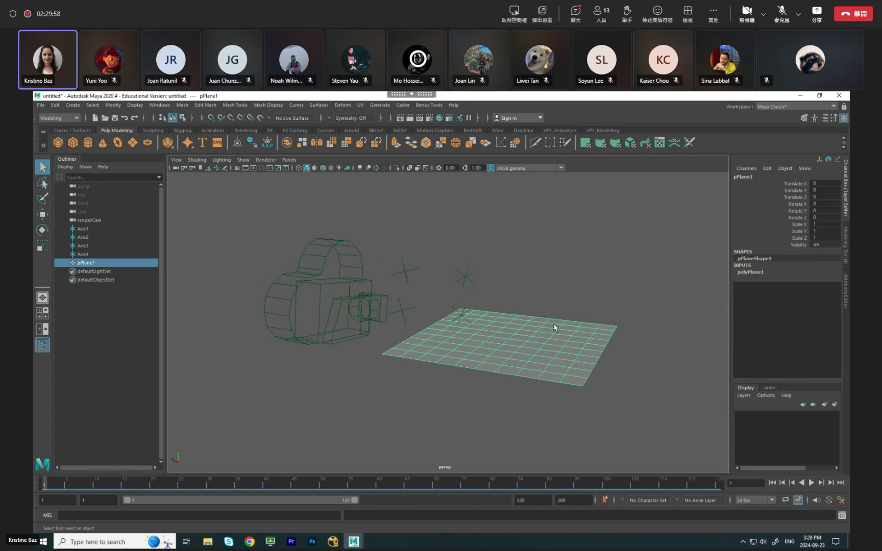
{"action": "left_click", "coordinate": [750, 272]}
{"action": "left_click_drag", "start_coordinate": [820, 292], "coordinate": [820, 299]}
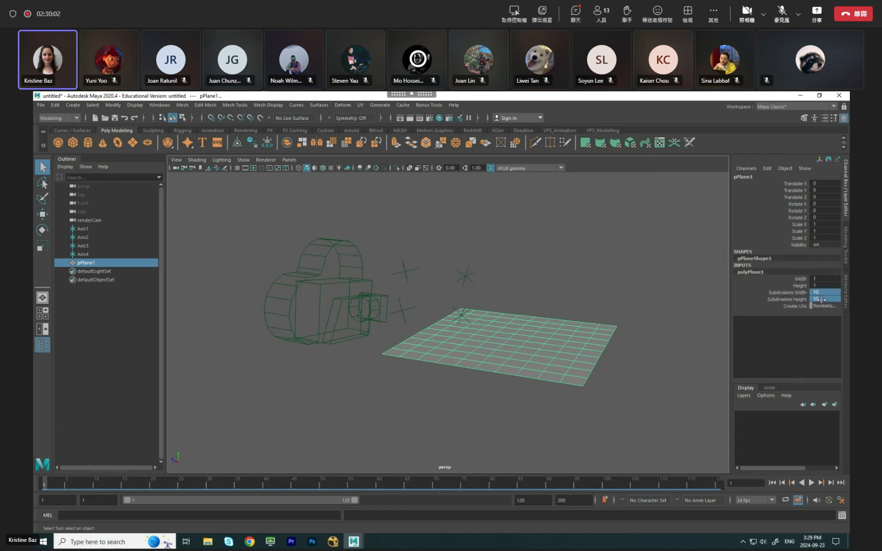
{"action": "type", "text": "1"}
{"action": "key", "text": "Return"}
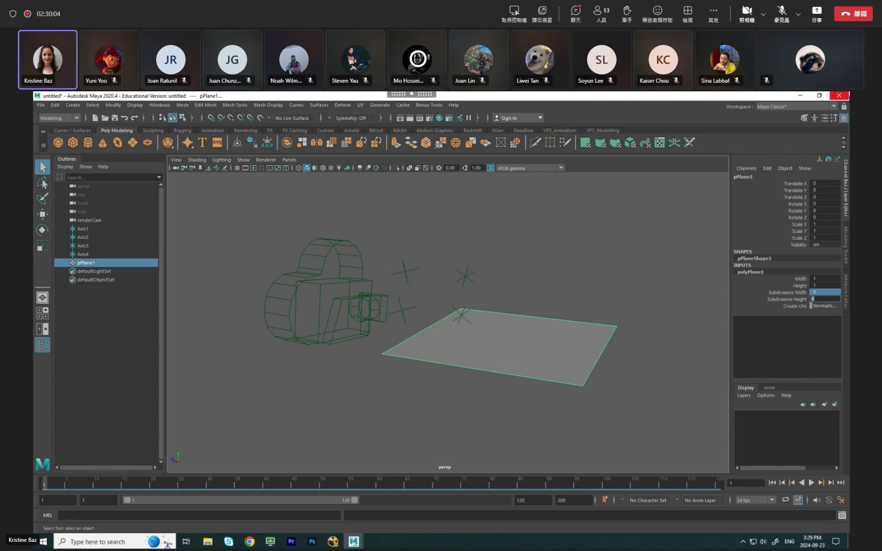
Switch the plane to vertex mode and snap its first corner vertex onto the upper-left of the four locators.
{"action": "left_click", "coordinate": [514, 242]}
{"action": "left_click_drag", "start_coordinate": [514, 242], "coordinate": [564, 315], "text": "alt"}
{"action": "left_click", "coordinate": [563, 315]}
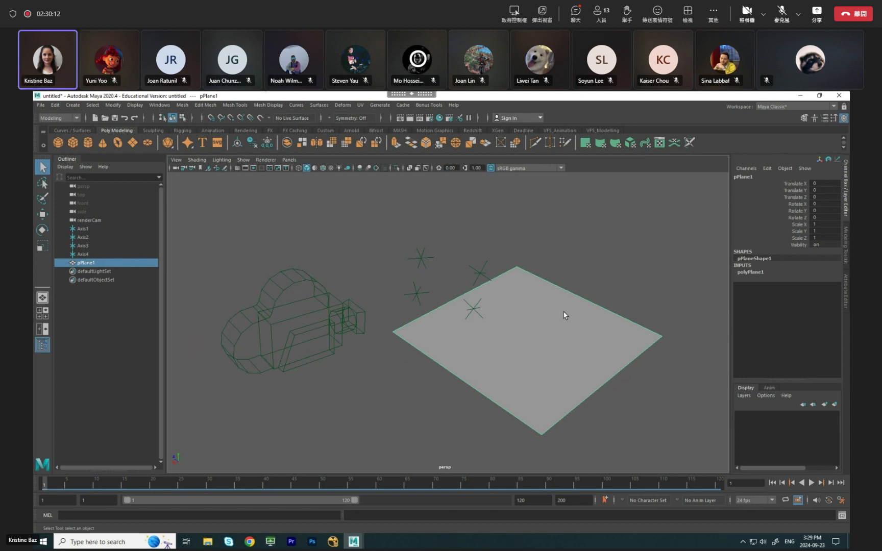
{"action": "left_click_drag", "start_coordinate": [494, 340], "coordinate": [481, 319], "text": "alt"}
{"action": "right_click_drag", "start_coordinate": [514, 377], "coordinate": [495, 331]}
{"action": "left_click_drag", "start_coordinate": [463, 364], "coordinate": [523, 344], "text": "alt"}
{"action": "left_click", "coordinate": [329, 281]}
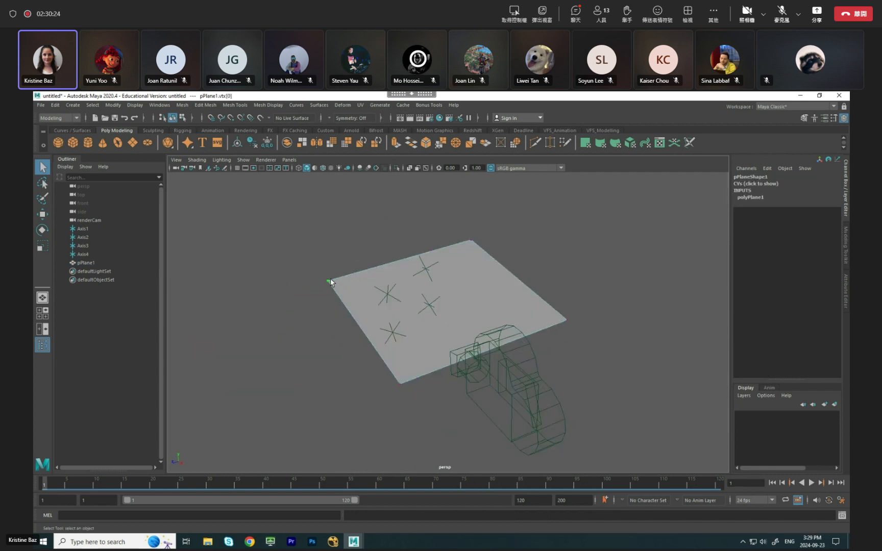
{"action": "key", "text": "w"}
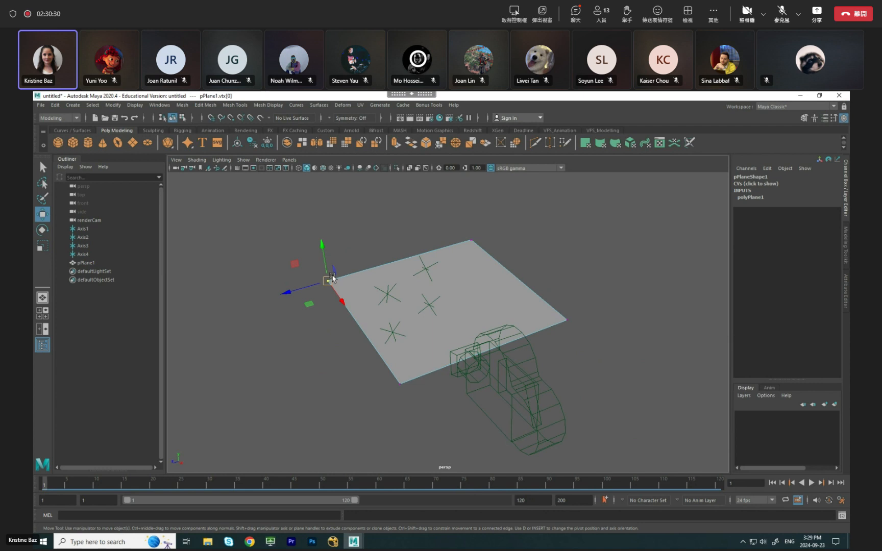
{"action": "key", "text": "v"}
{"action": "key", "text": "v"}
{"action": "left_click_drag", "start_coordinate": [327, 282], "coordinate": [387, 294]}
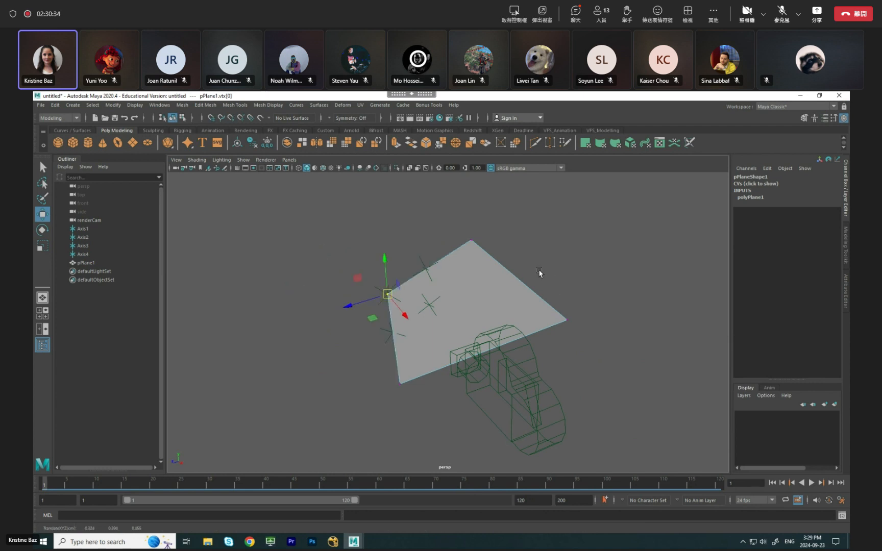
Snap the plane's three remaining corner vertices onto the other three locators to form the sign rectangle.
{"action": "left_click", "coordinate": [471, 241]}
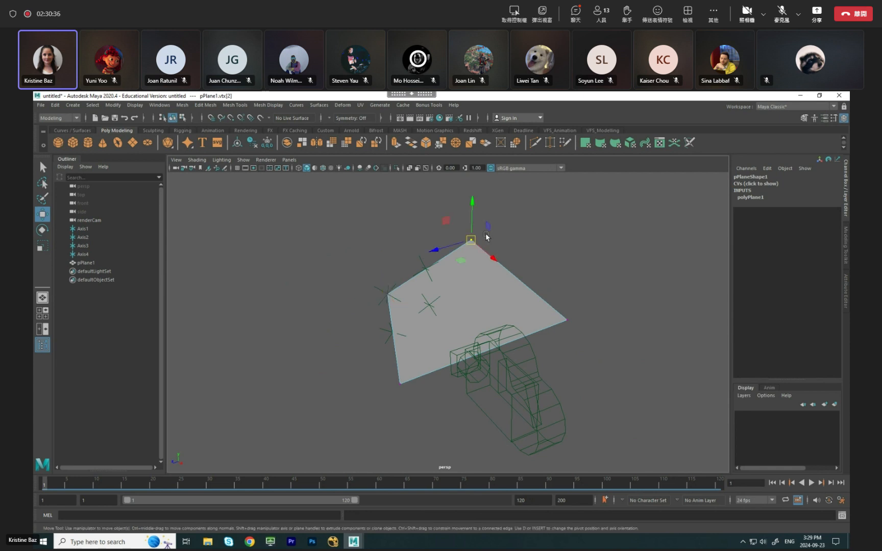
{"action": "left_click_drag", "start_coordinate": [472, 242], "coordinate": [425, 269]}
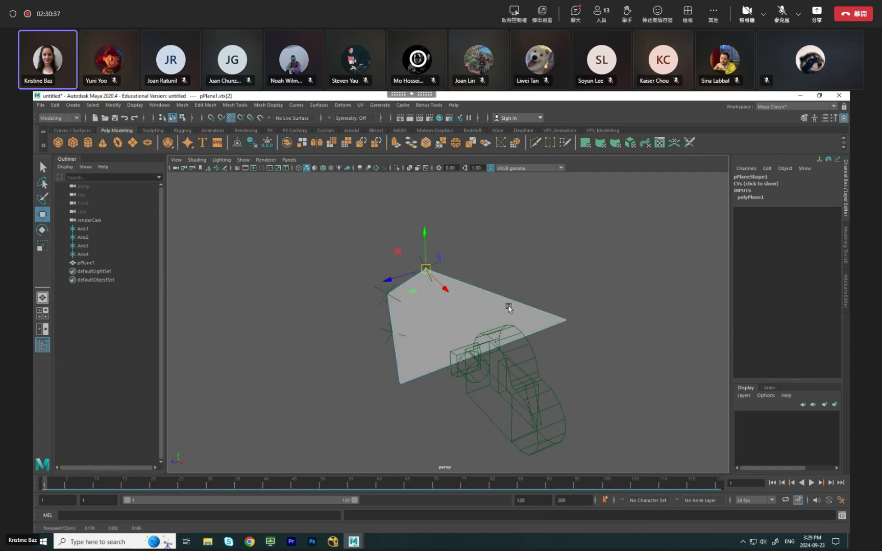
{"action": "left_click", "coordinate": [567, 322]}
{"action": "left_click_drag", "start_coordinate": [570, 325], "coordinate": [444, 308]}
{"action": "left_click", "coordinate": [403, 385]}
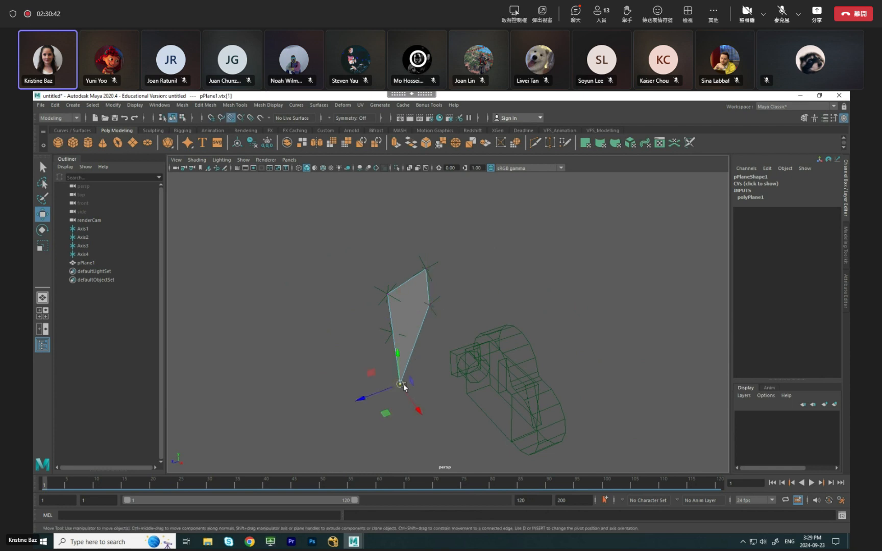
{"action": "left_click_drag", "start_coordinate": [403, 385], "coordinate": [401, 345]}
{"action": "left_click_drag", "start_coordinate": [465, 302], "coordinate": [535, 280], "text": "alt"}
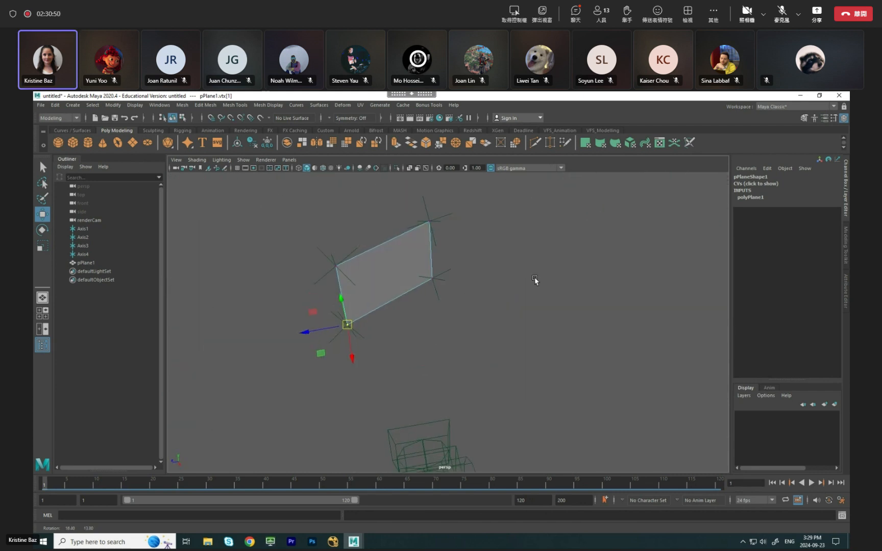
Return the sign plane to object mode and center its pivot.
{"action": "left_click", "coordinate": [548, 274]}
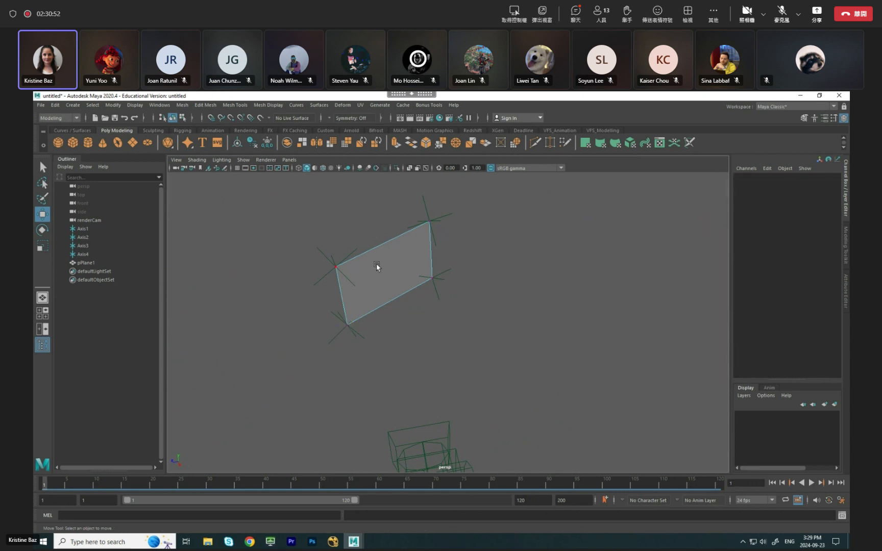
{"action": "right_click_drag", "start_coordinate": [395, 271], "coordinate": [426, 258]}
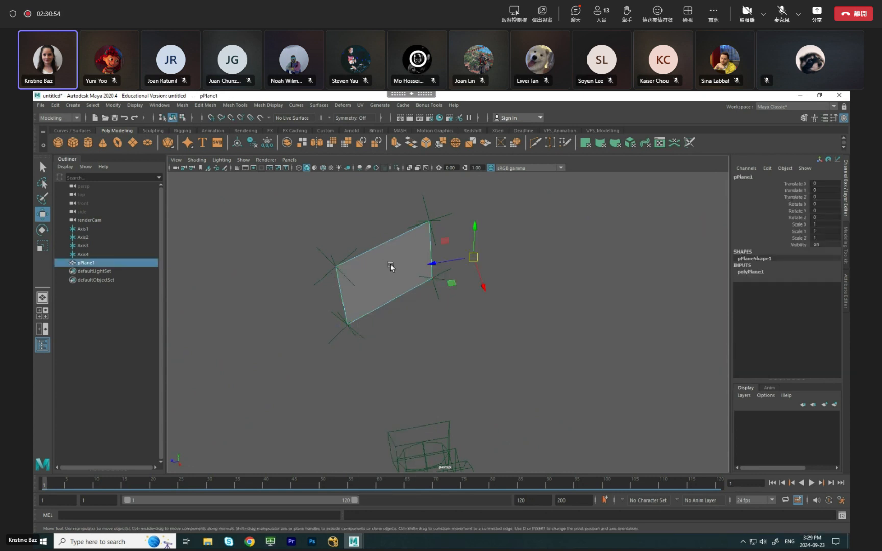
{"action": "left_click_drag", "start_coordinate": [410, 325], "coordinate": [364, 321], "text": "alt"}
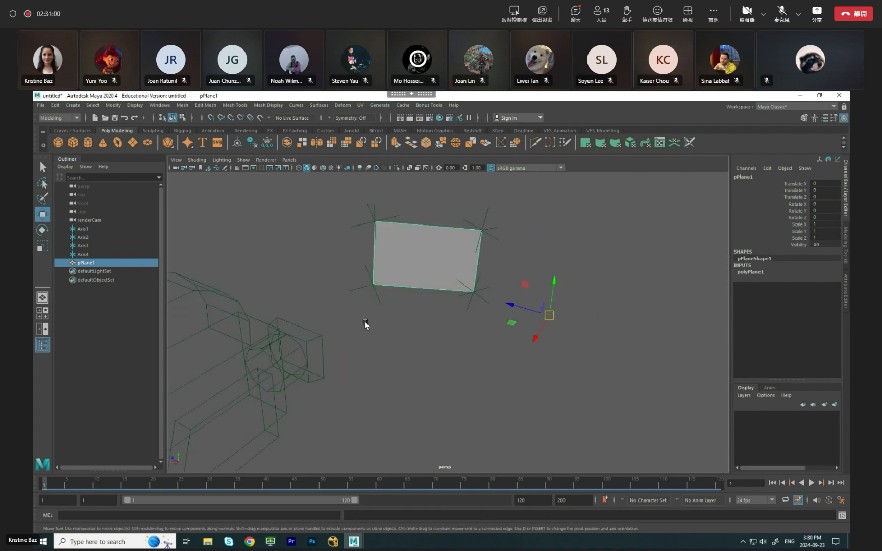
{"action": "left_click", "coordinate": [627, 287]}
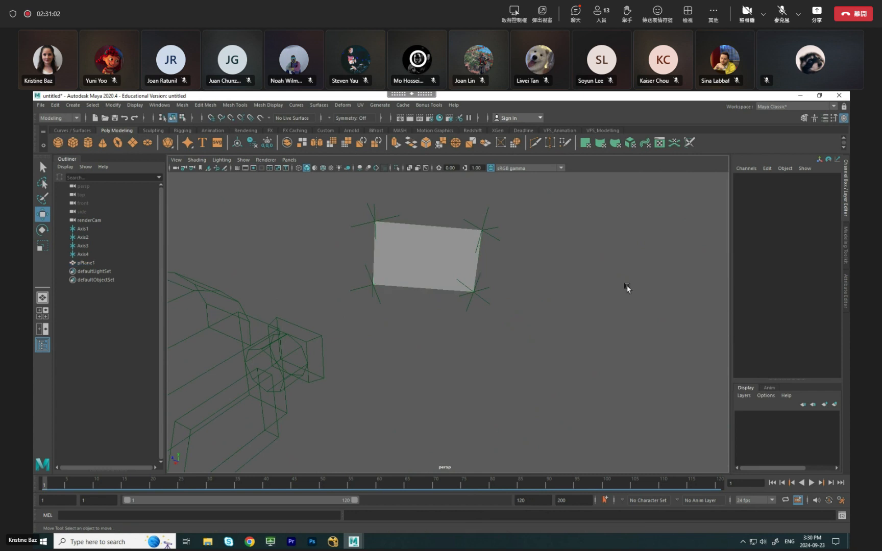
{"action": "left_click", "coordinate": [426, 258]}
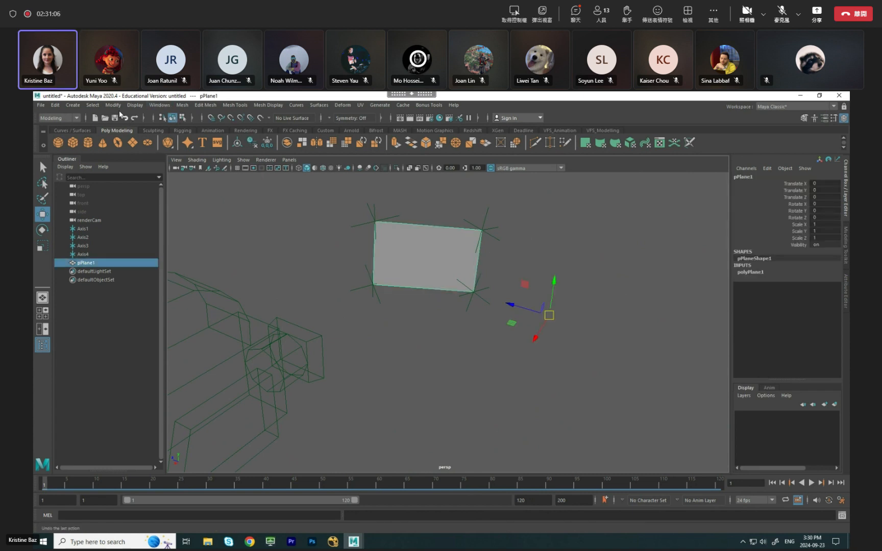
{"action": "left_click", "coordinate": [120, 106]}
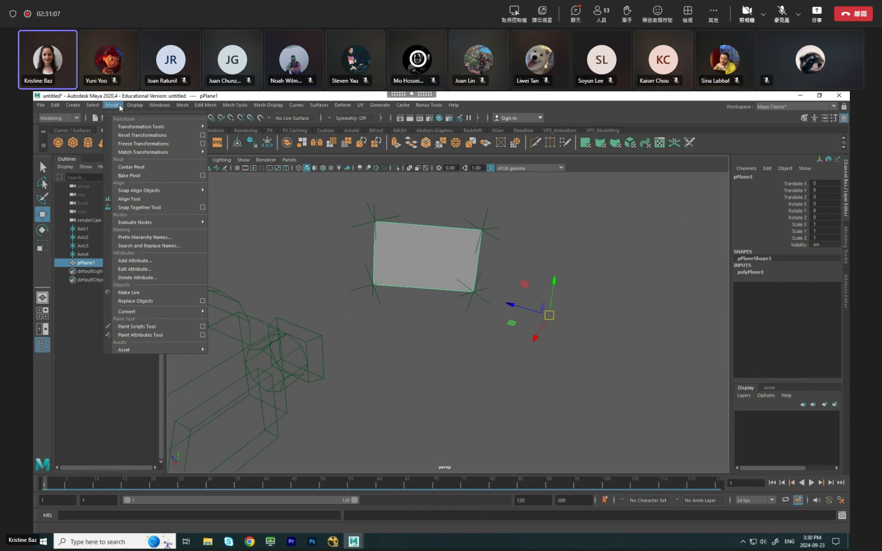
{"action": "left_click", "coordinate": [145, 167]}
{"action": "left_click_drag", "start_coordinate": [565, 266], "coordinate": [386, 262], "text": "alt"}
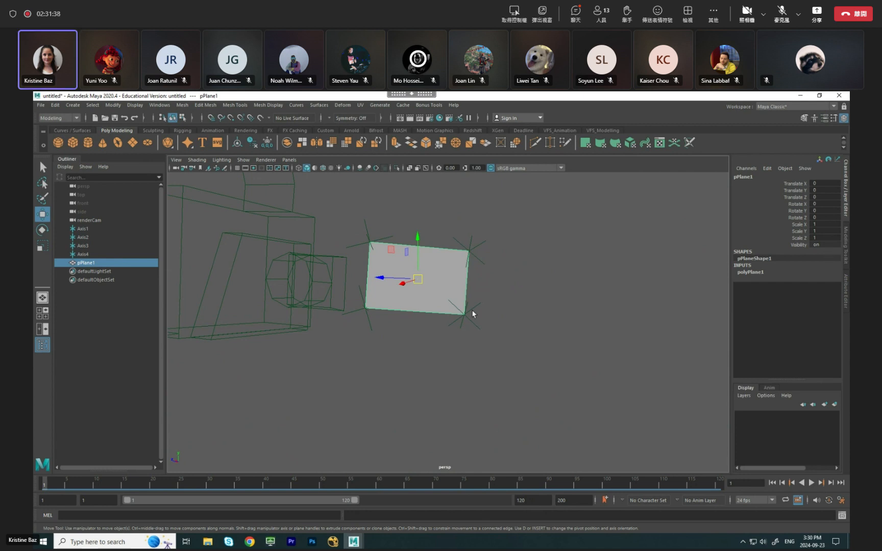
{"action": "left_click", "coordinate": [490, 300]}
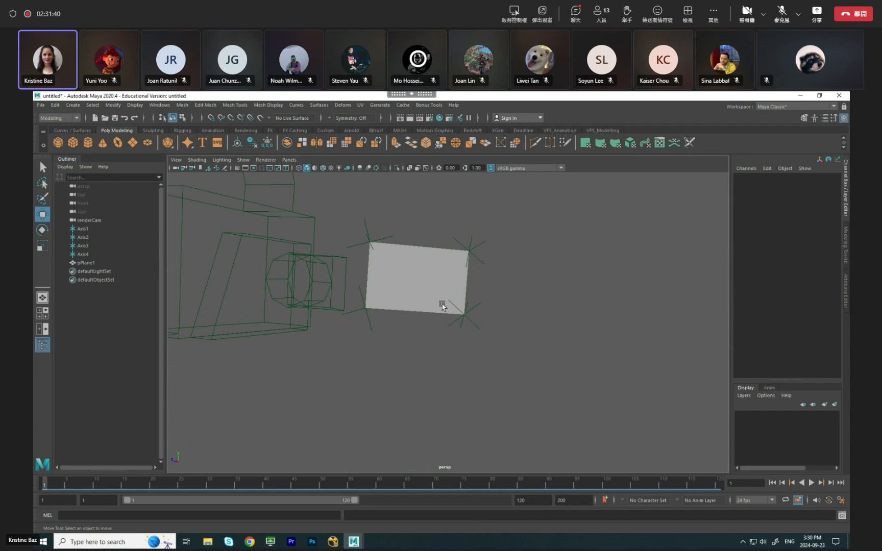
Switch to File Explorer and open clownSign.tga from the VFX3.4 folder to view the texture.
{"action": "left_click_drag", "start_coordinate": [558, 269], "coordinate": [520, 290], "text": "alt"}
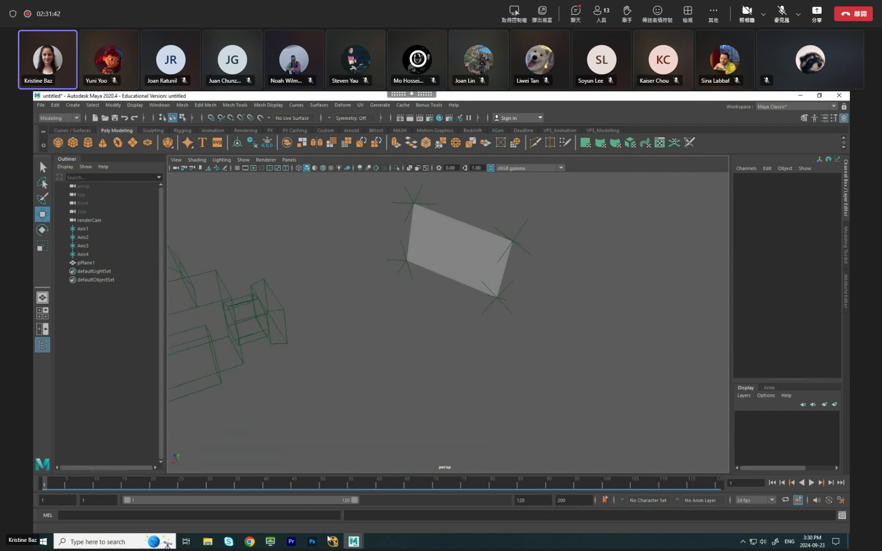
{"action": "left_click", "coordinate": [207, 541]}
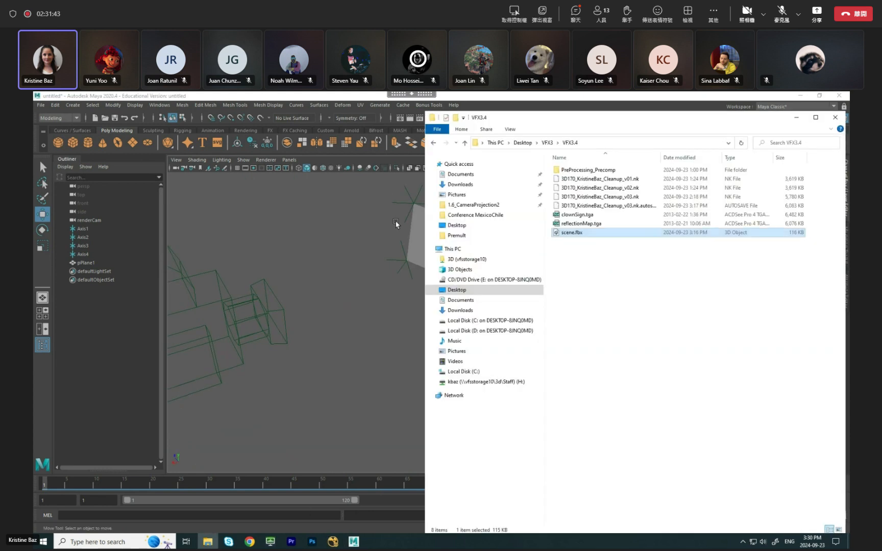
{"action": "left_click", "coordinate": [582, 216]}
{"action": "left_click_drag", "start_coordinate": [643, 125], "coordinate": [490, 137]}
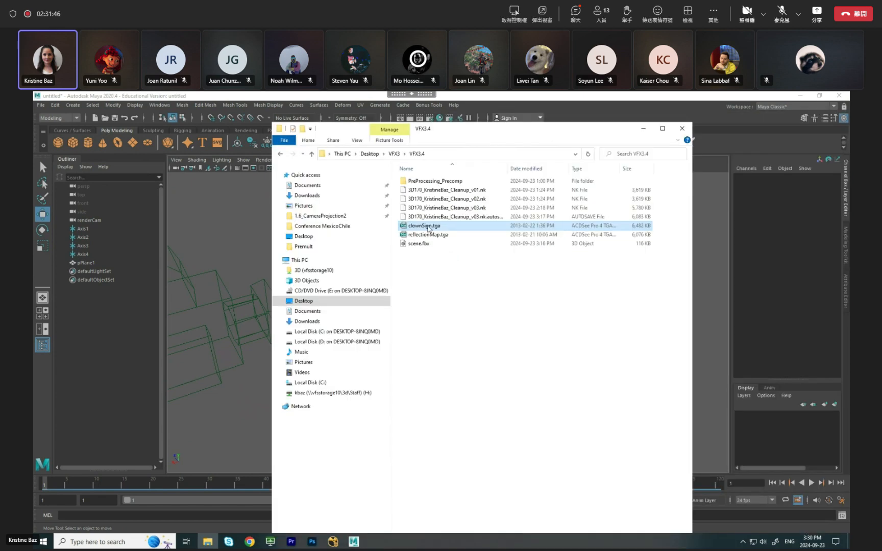
{"action": "double_click", "coordinate": [425, 226]}
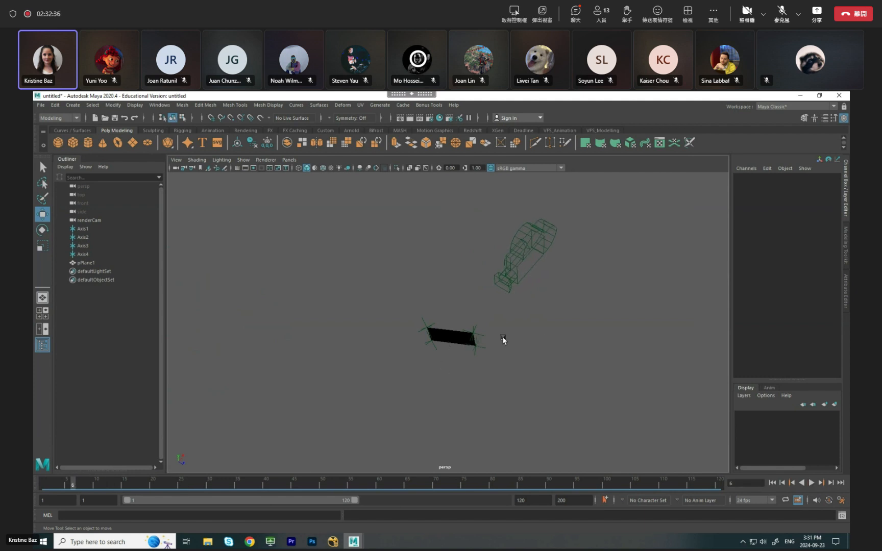
Duplicate the sign plane, move the copy behind the camera along X and scale it up uniformly to about 7.812.
{"action": "left_click", "coordinate": [446, 338]}
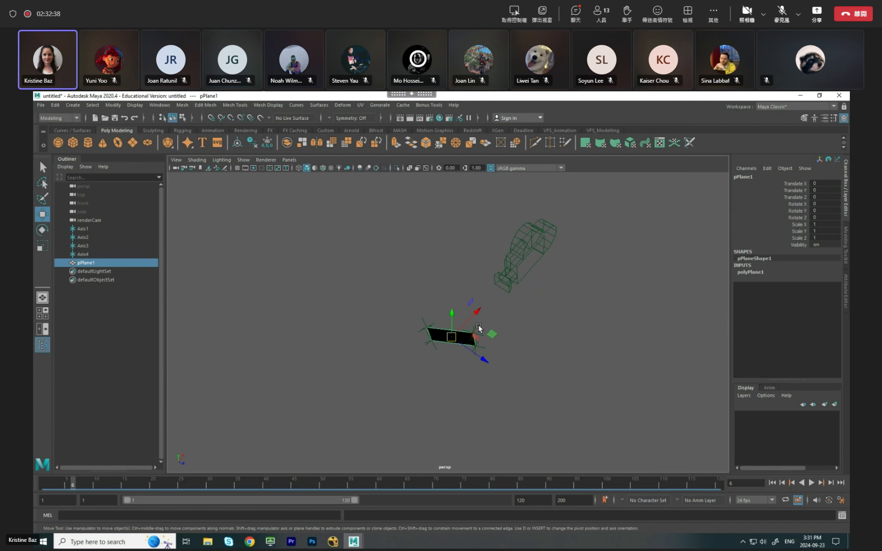
{"action": "key", "text": "ctrl+d"}
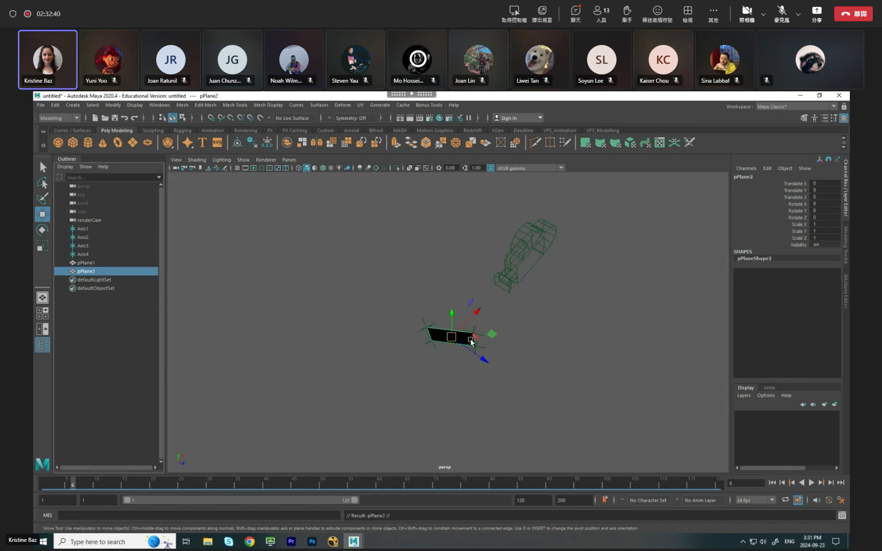
{"action": "left_click_drag", "start_coordinate": [544, 349], "coordinate": [666, 384], "text": "alt"}
{"action": "scroll", "coordinate": [616, 386], "scroll_direction": "down", "scroll_amount": 5}
{"action": "key", "text": "r"}
{"action": "left_click_drag", "start_coordinate": [506, 357], "coordinate": [519, 316]}
{"action": "left_click_drag", "start_coordinate": [429, 346], "coordinate": [420, 344]}
{"action": "left_click_drag", "start_coordinate": [305, 325], "coordinate": [378, 345], "text": "alt"}
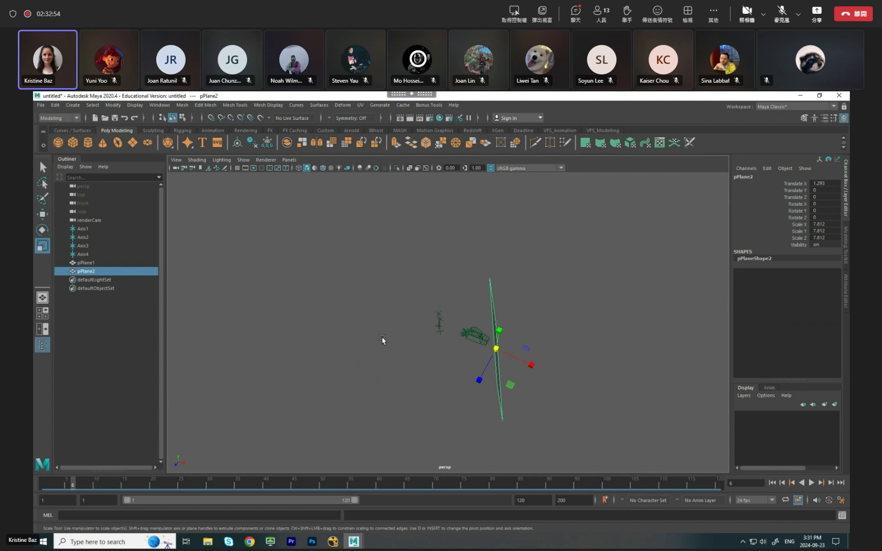
Reposition the enlarged copy behind the camera at about Translate X 1.004 and Translate Z -0.469.
{"action": "key", "text": "w"}
{"action": "left_click_drag", "start_coordinate": [492, 379], "coordinate": [529, 346]}
{"action": "right_click_drag", "start_coordinate": [488, 281], "coordinate": [434, 286], "text": "alt"}
{"action": "left_click_drag", "start_coordinate": [286, 211], "coordinate": [635, 457]}
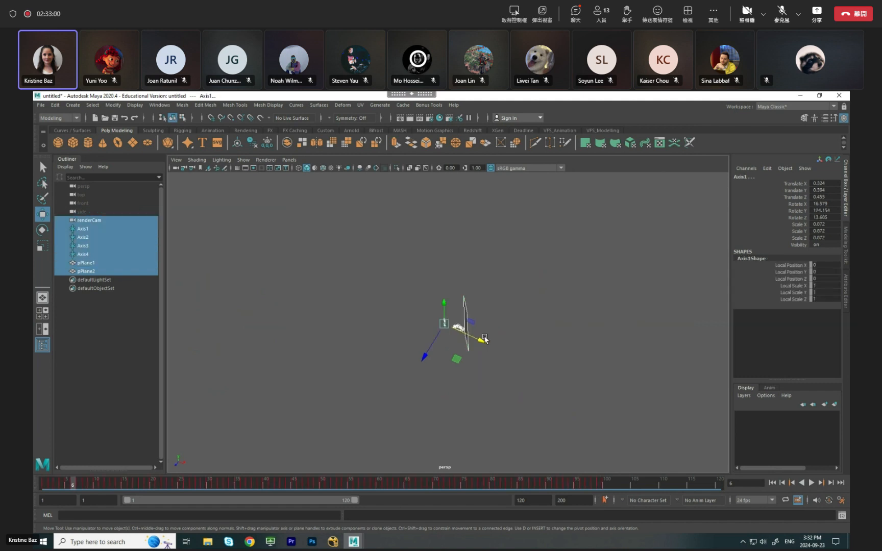
{"action": "left_click", "coordinate": [523, 312]}
{"action": "left_click_drag", "start_coordinate": [283, 338], "coordinate": [243, 296], "text": "alt"}
{"action": "left_click_drag", "start_coordinate": [361, 289], "coordinate": [518, 327], "text": "alt"}
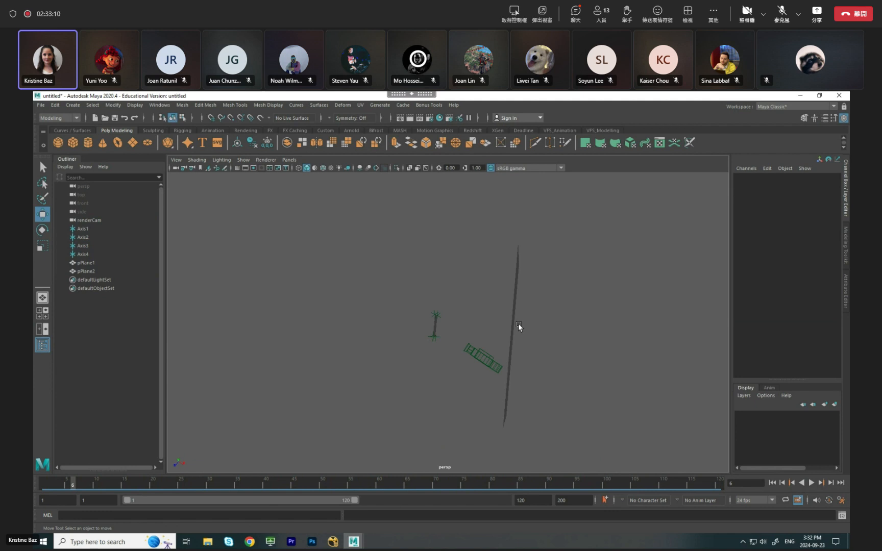
{"action": "left_click_drag", "start_coordinate": [519, 326], "coordinate": [506, 291], "text": "alt"}
{"action": "left_click", "coordinate": [546, 240]}
{"action": "left_click_drag", "start_coordinate": [547, 235], "coordinate": [629, 270], "text": "alt"}
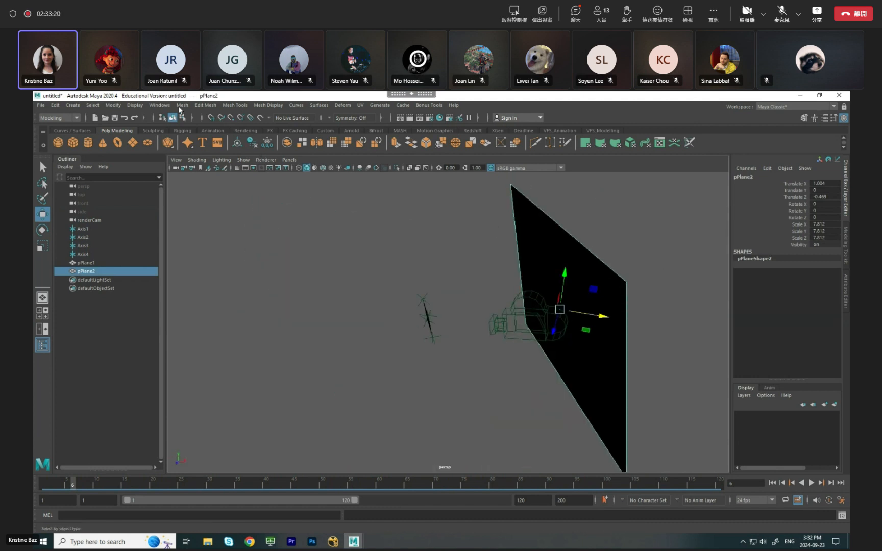
Reverse the normals of the enlarged duplicate plane.
{"action": "left_click", "coordinate": [212, 106]}
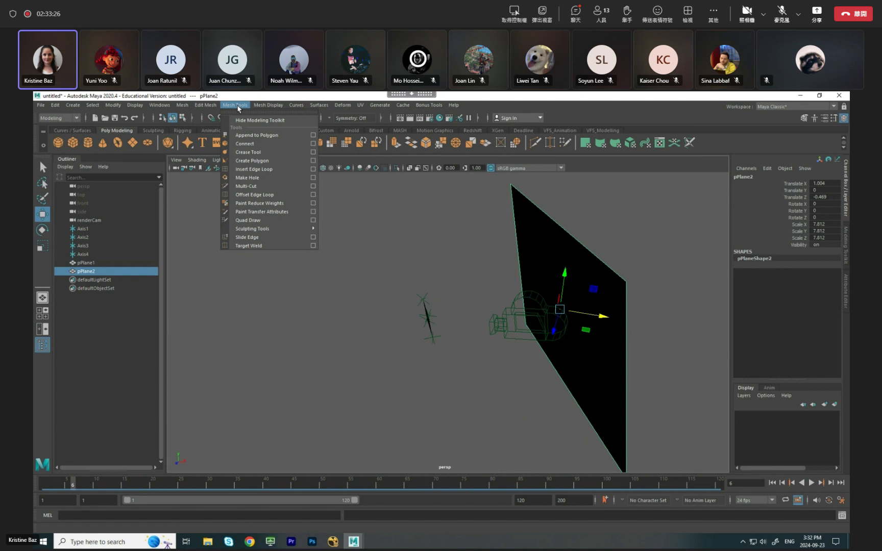
{"action": "left_click", "coordinate": [237, 106]}
{"action": "left_click", "coordinate": [182, 105]}
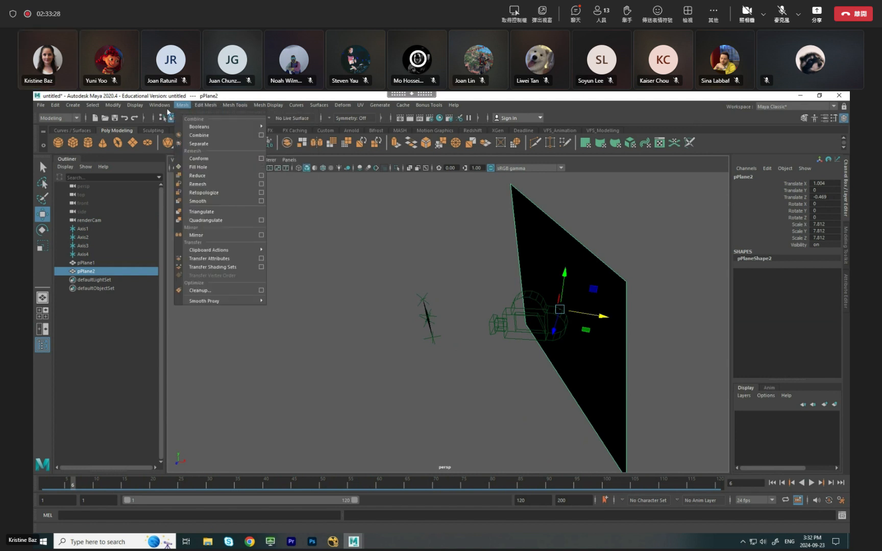
{"action": "left_click", "coordinate": [275, 105]}
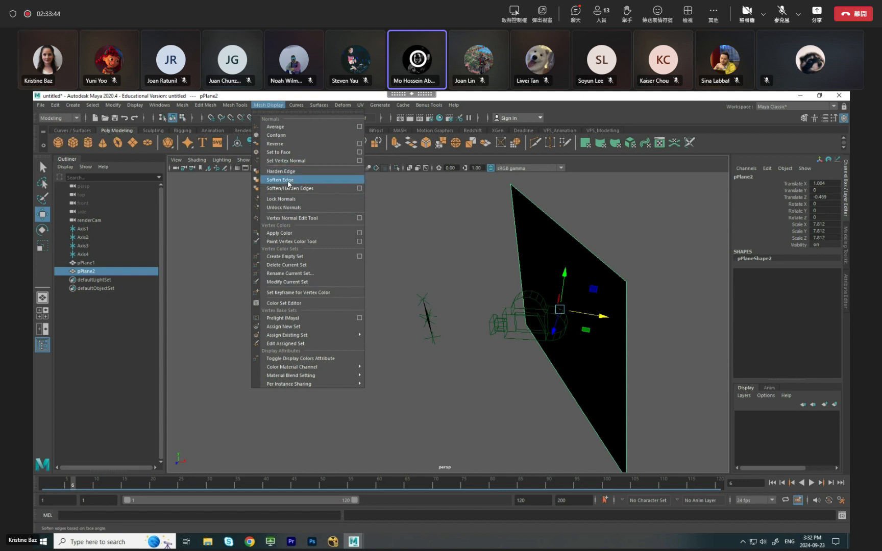
{"action": "left_click", "coordinate": [289, 152]}
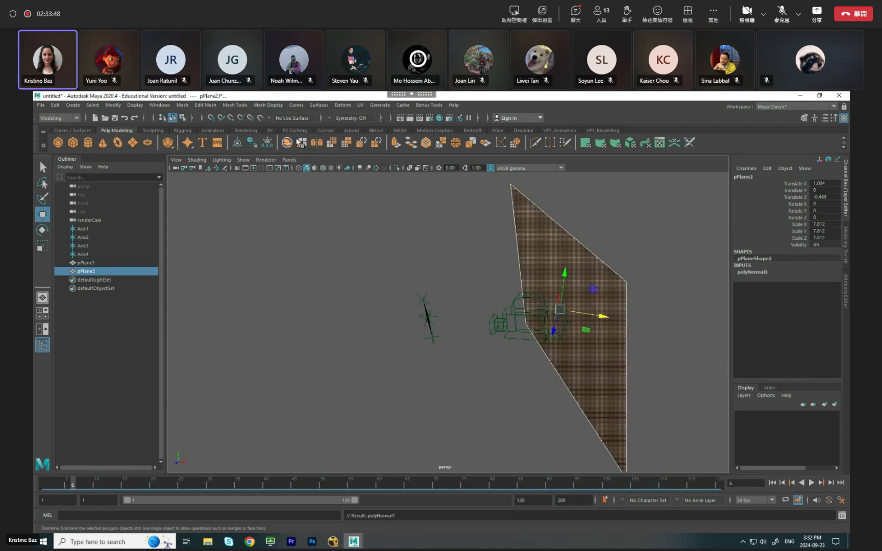
Inspect the facing direction of the sign plane and the enlarged plane behind the camera from several angles.
{"action": "left_click", "coordinate": [618, 244]}
{"action": "left_click", "coordinate": [575, 271]}
{"action": "left_click_drag", "start_coordinate": [620, 250], "coordinate": [374, 248], "text": "alt"}
{"action": "left_click_drag", "start_coordinate": [368, 320], "coordinate": [282, 321], "text": "alt"}
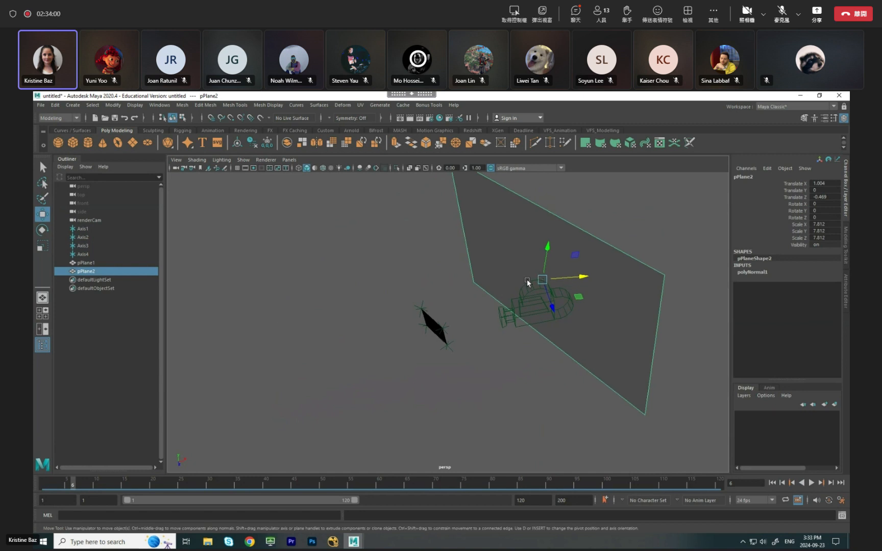
{"action": "left_click_drag", "start_coordinate": [526, 292], "coordinate": [454, 359], "text": "alt"}
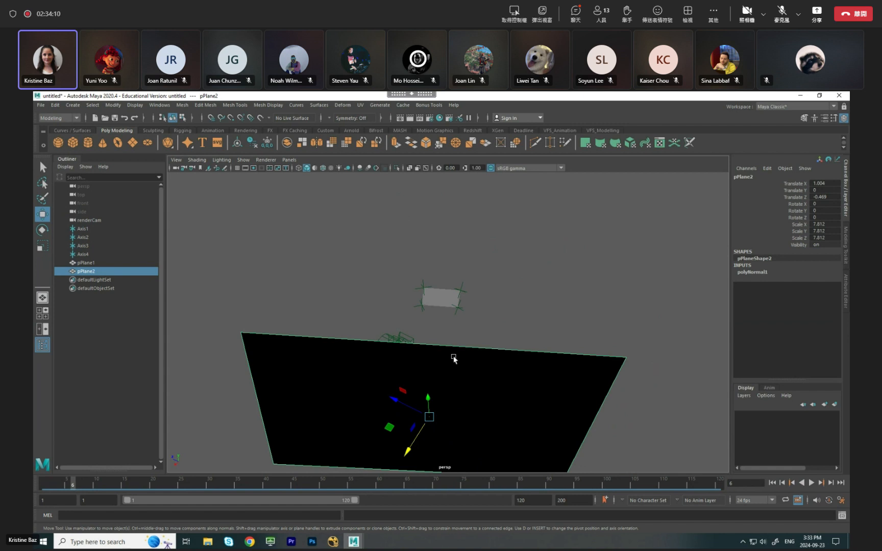
{"action": "left_click", "coordinate": [439, 300]}
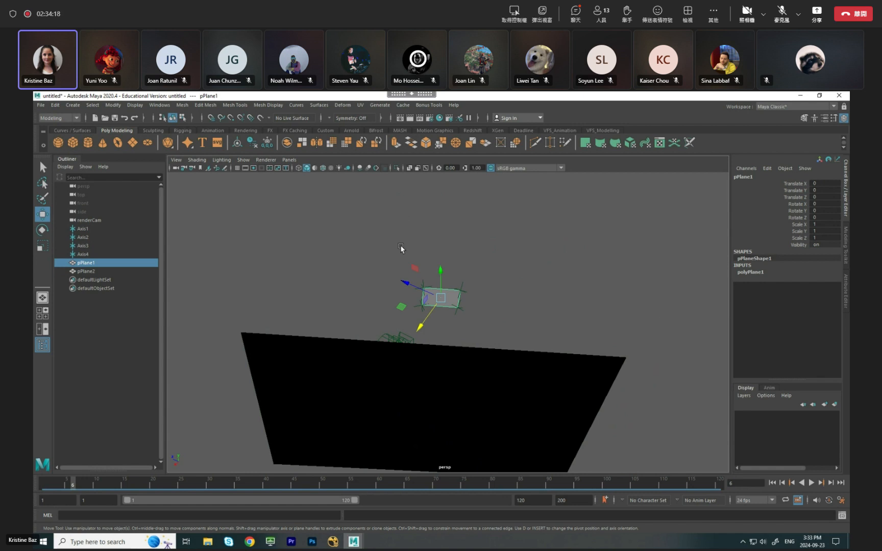
{"action": "left_click_drag", "start_coordinate": [587, 308], "coordinate": [374, 274], "text": "alt"}
{"action": "left_click", "coordinate": [365, 274]}
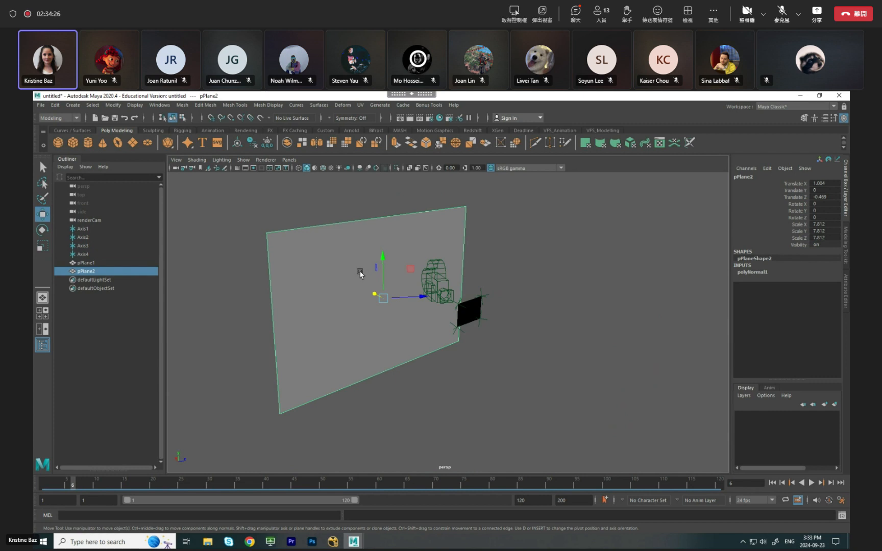
{"action": "left_click_drag", "start_coordinate": [498, 396], "coordinate": [581, 389], "text": "alt"}
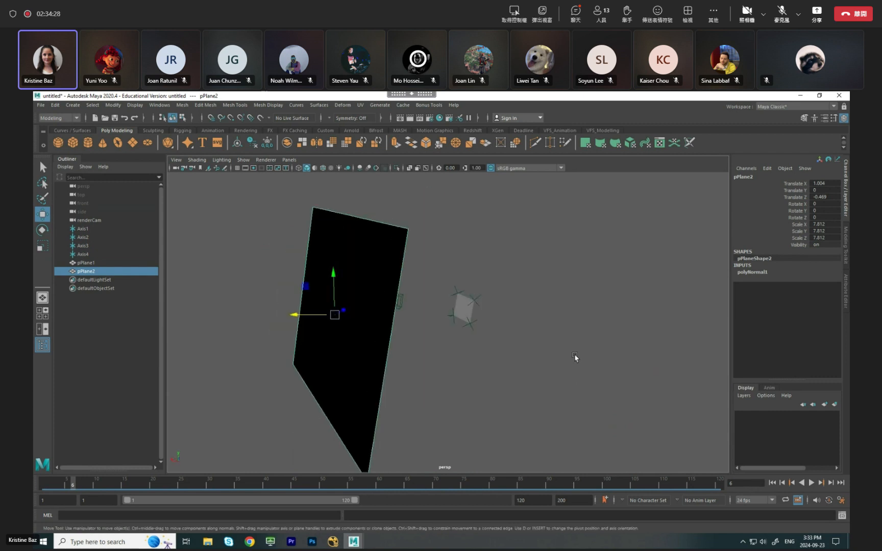
{"action": "left_click_drag", "start_coordinate": [523, 325], "coordinate": [341, 337], "text": "alt"}
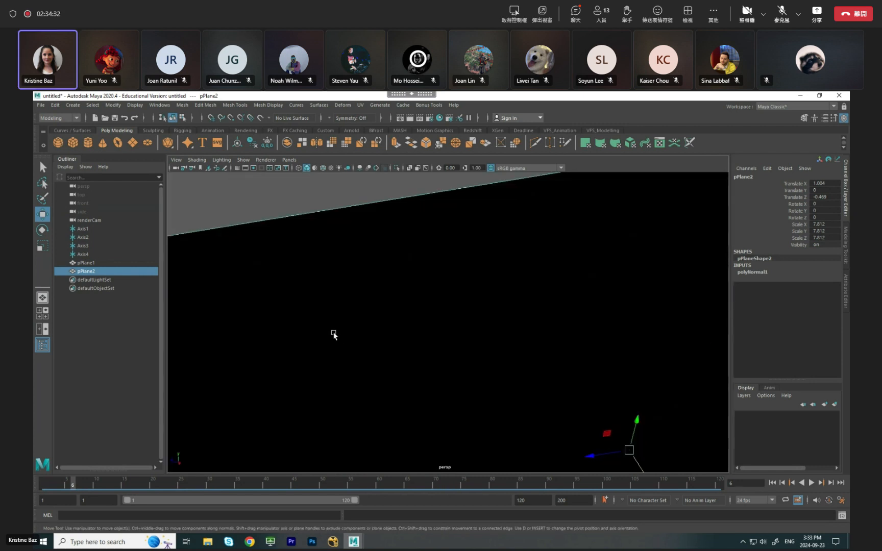
{"action": "scroll", "coordinate": [330, 331], "scroll_direction": "up", "scroll_amount": 2}
{"action": "left_click", "coordinate": [341, 269]}
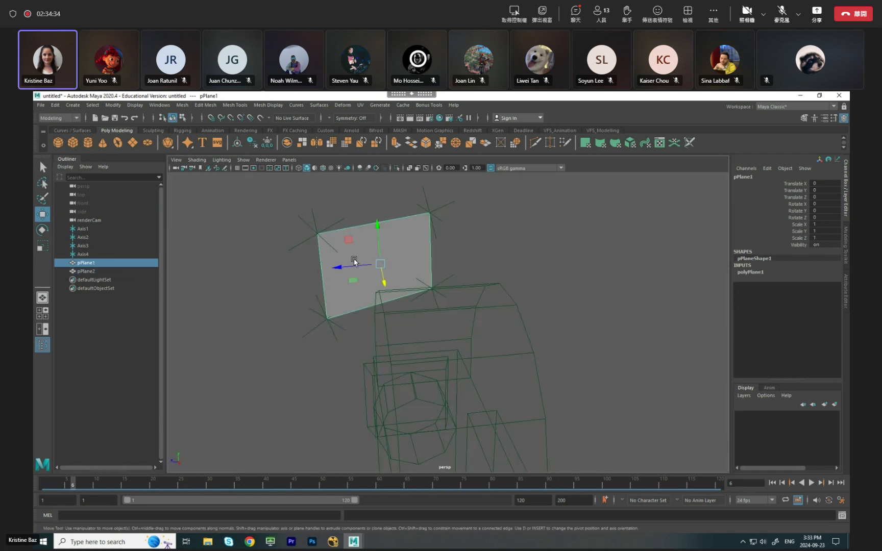
{"action": "key", "text": "q"}
{"action": "right_click", "coordinate": [389, 247]}
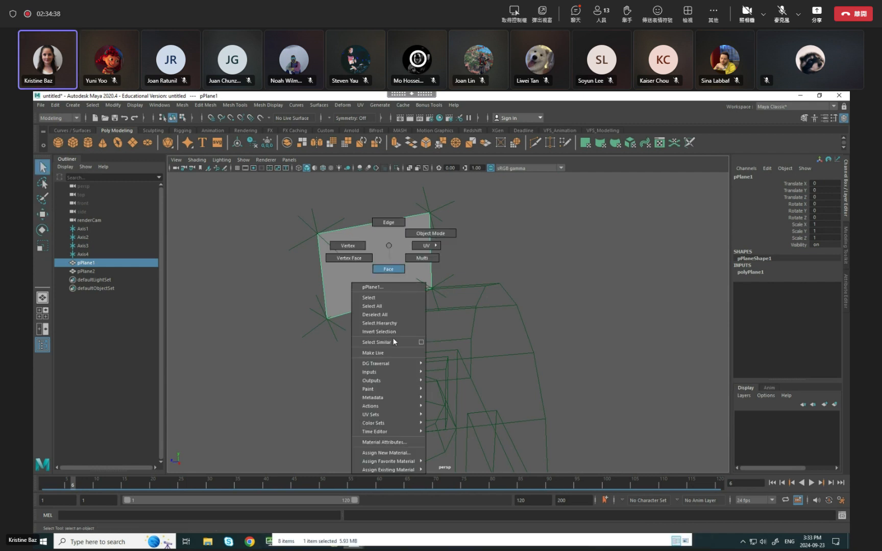
{"action": "left_click", "coordinate": [393, 453]}
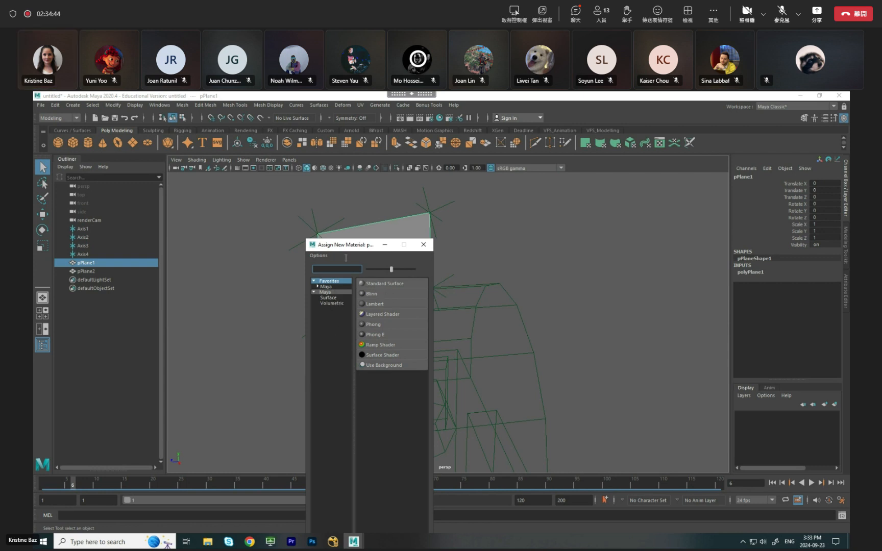
{"action": "left_click", "coordinate": [306, 271]}
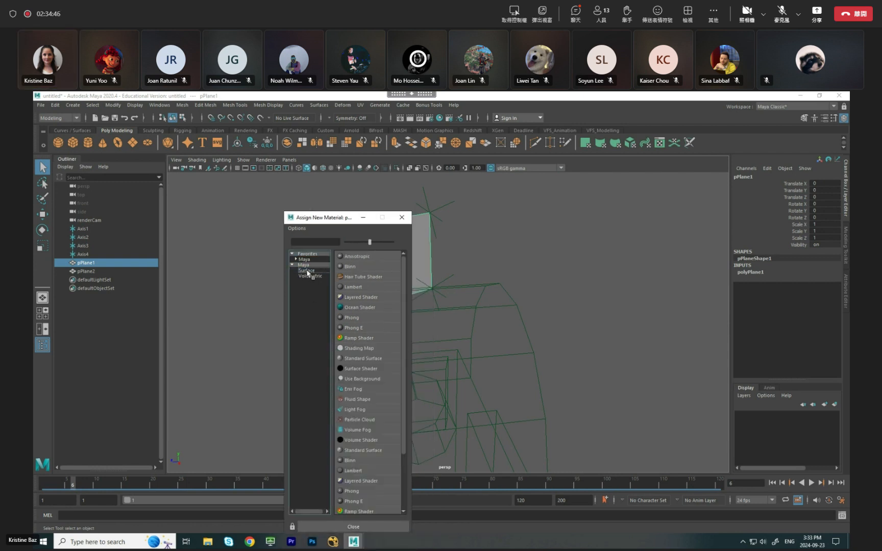
{"action": "left_click", "coordinate": [321, 260]}
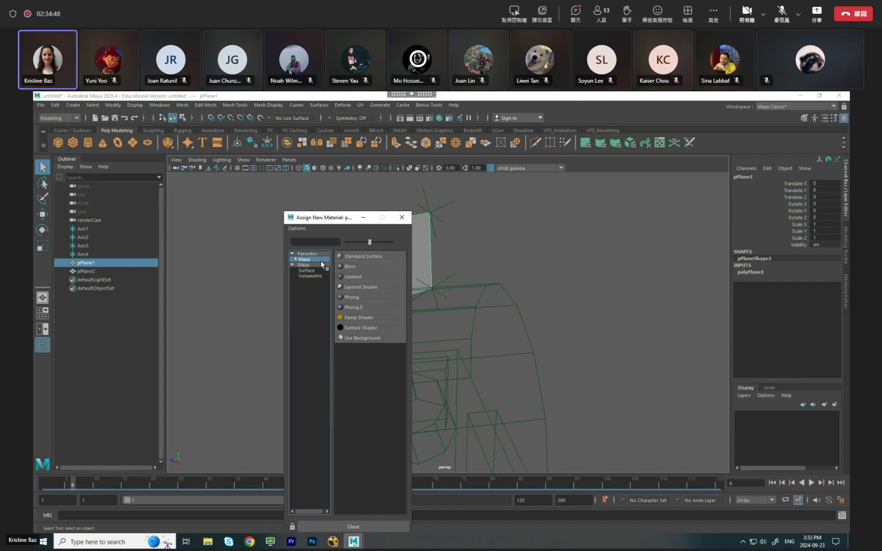
{"action": "left_click", "coordinate": [401, 217]}
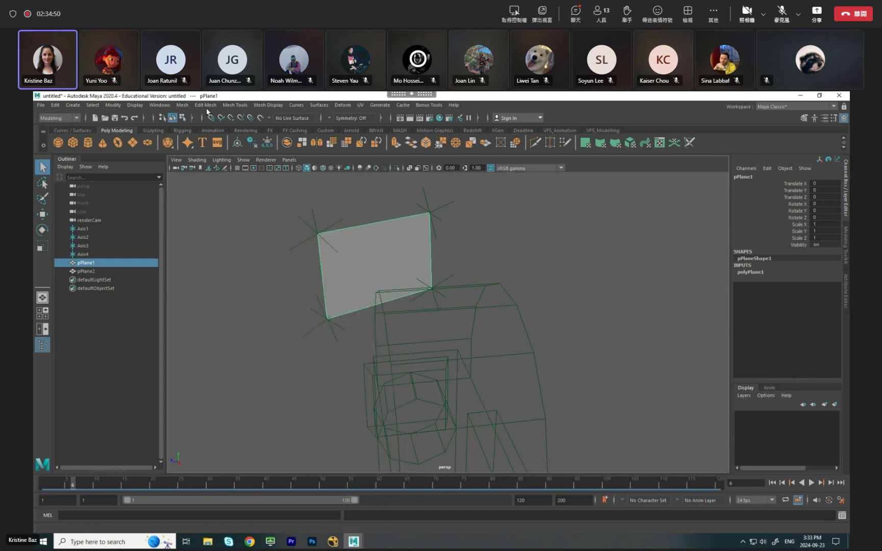
Find the Redshift plug-in redshift4maya.mll, load it and set it to load automatically.
{"action": "left_click", "coordinate": [160, 105]}
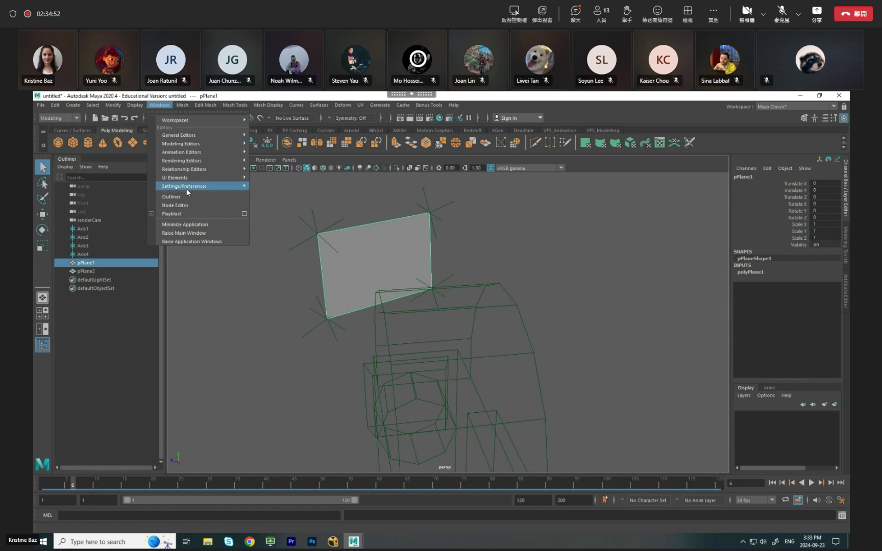
{"action": "mouse_move", "coordinate": [187, 186]}
{"action": "left_click", "coordinate": [301, 225]}
{"action": "left_click_drag", "start_coordinate": [349, 266], "coordinate": [280, 261]}
{"action": "type", "text": "redsh"}
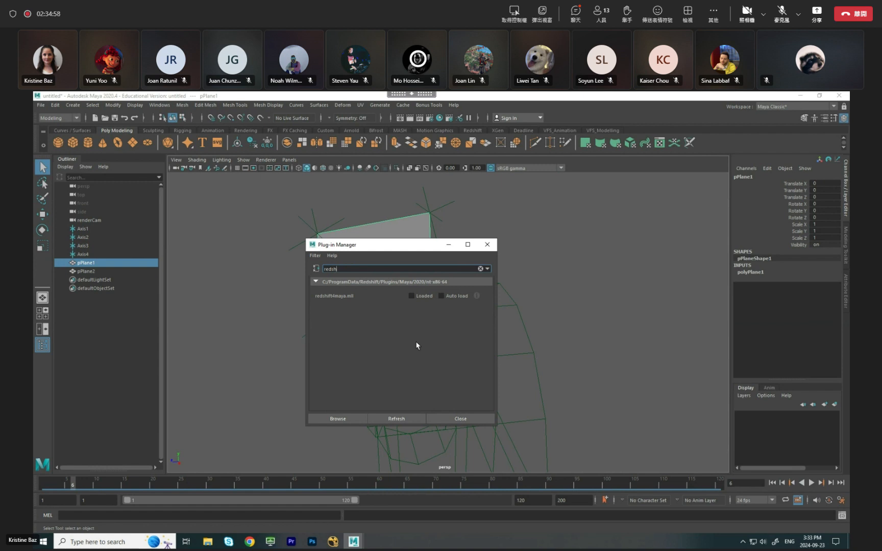
{"action": "left_click", "coordinate": [411, 296]}
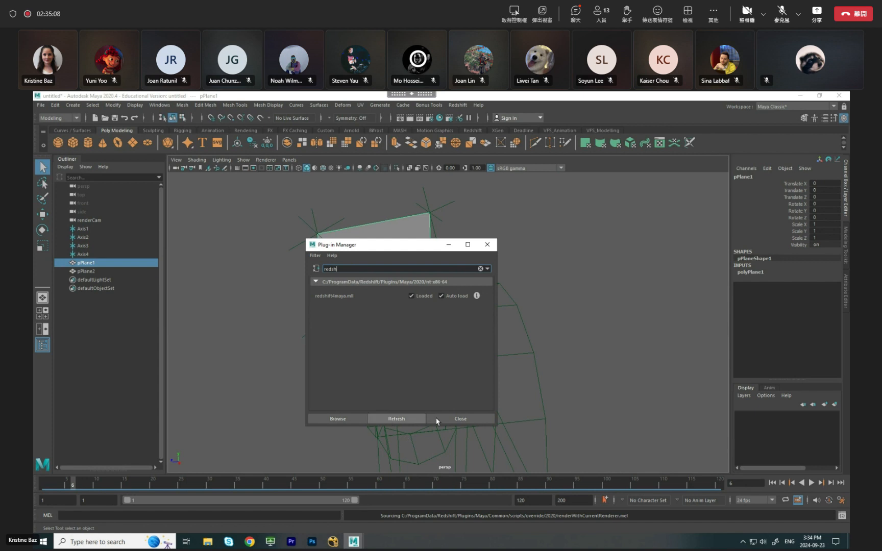
{"action": "left_click", "coordinate": [463, 419]}
Assign a new RedshiftMaterial to the small sign plane and display the material's attributes.
{"action": "right_click", "coordinate": [375, 253]}
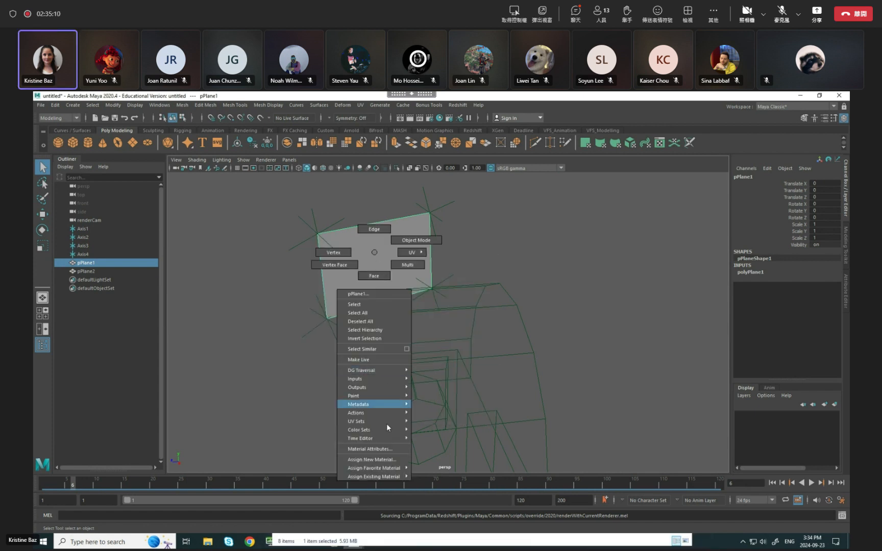
{"action": "left_click", "coordinate": [378, 459]}
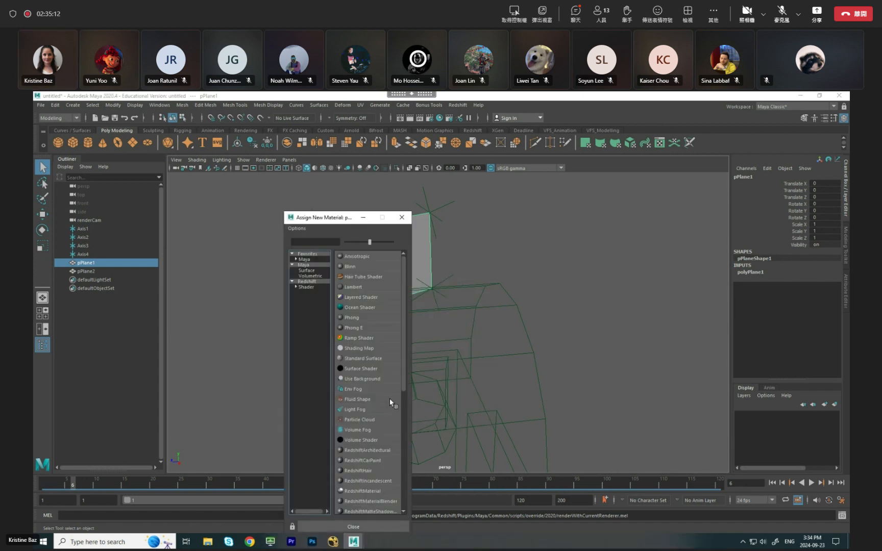
{"action": "left_click", "coordinate": [307, 287]}
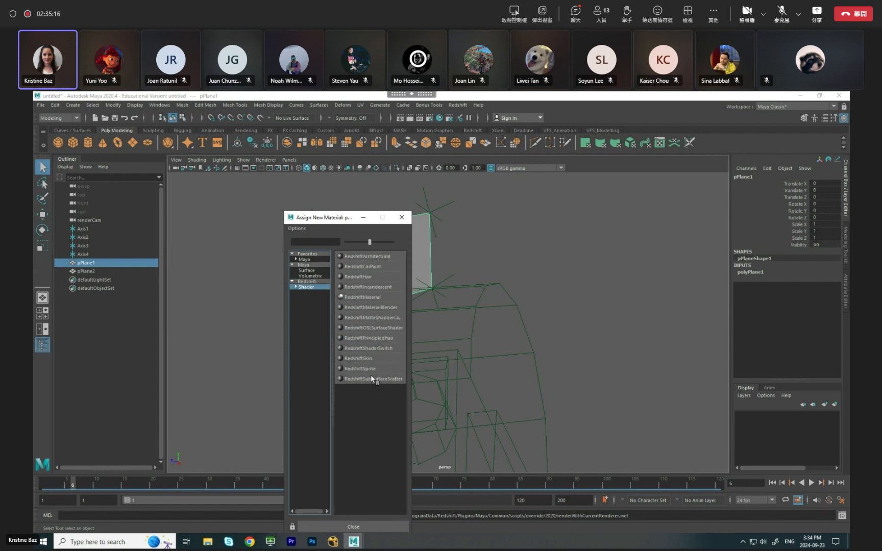
{"action": "left_click", "coordinate": [370, 297]}
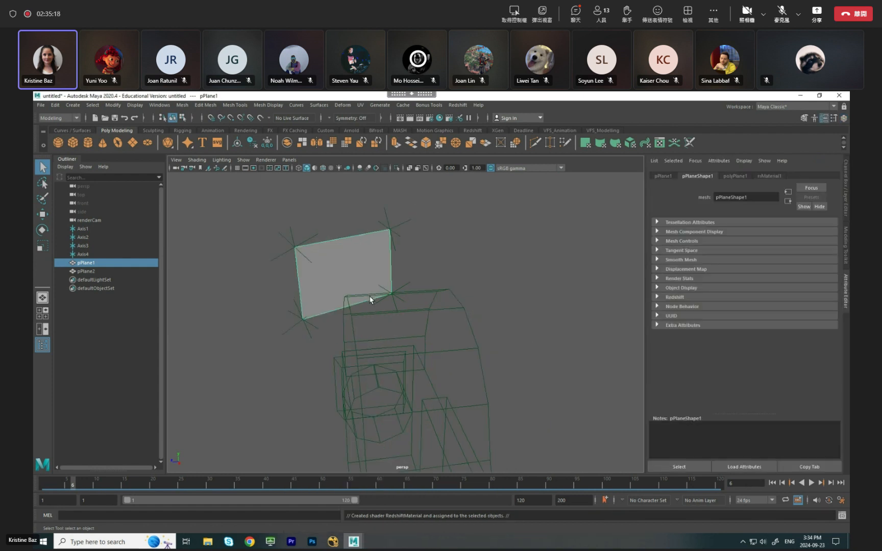
{"action": "left_click", "coordinate": [659, 176]}
{"action": "left_click", "coordinate": [734, 176]}
{"action": "left_click", "coordinate": [776, 177]}
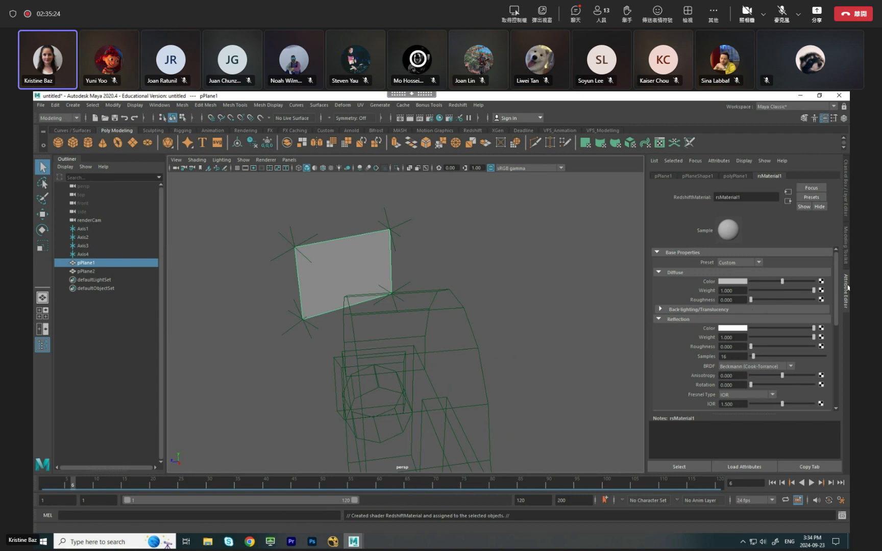
Connect a file texture using clownSign.tga from VFX3.4 to the material's diffuse color and show textures in the viewport.
{"action": "left_click", "coordinate": [821, 281]}
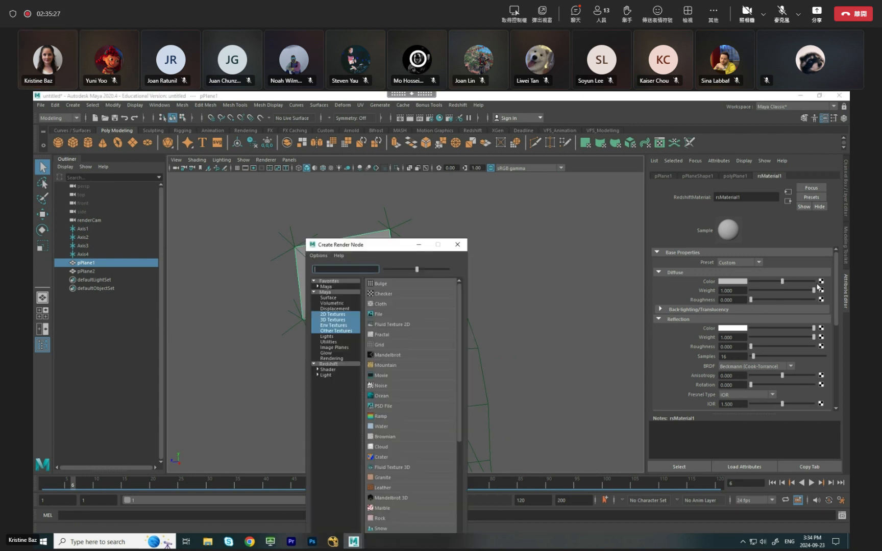
{"action": "left_click", "coordinate": [402, 315]}
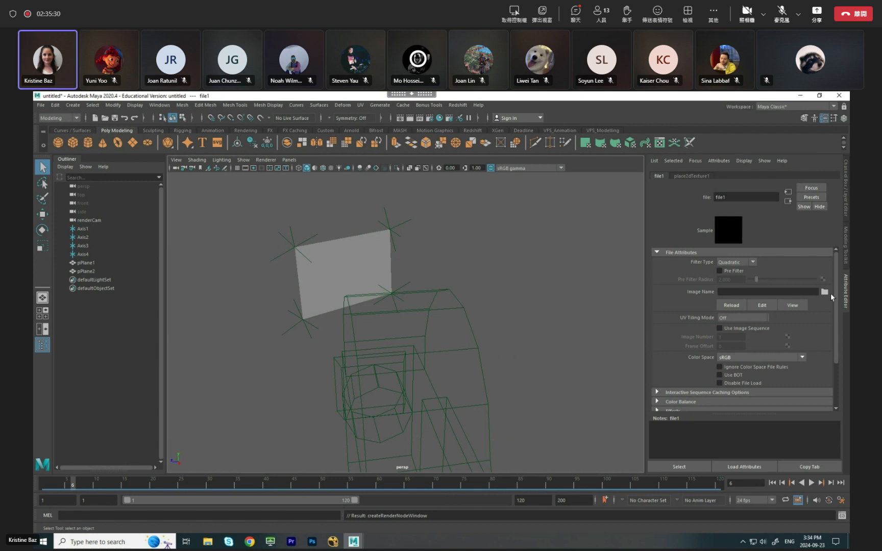
{"action": "left_click", "coordinate": [825, 293]}
{"action": "left_click", "coordinate": [223, 227]}
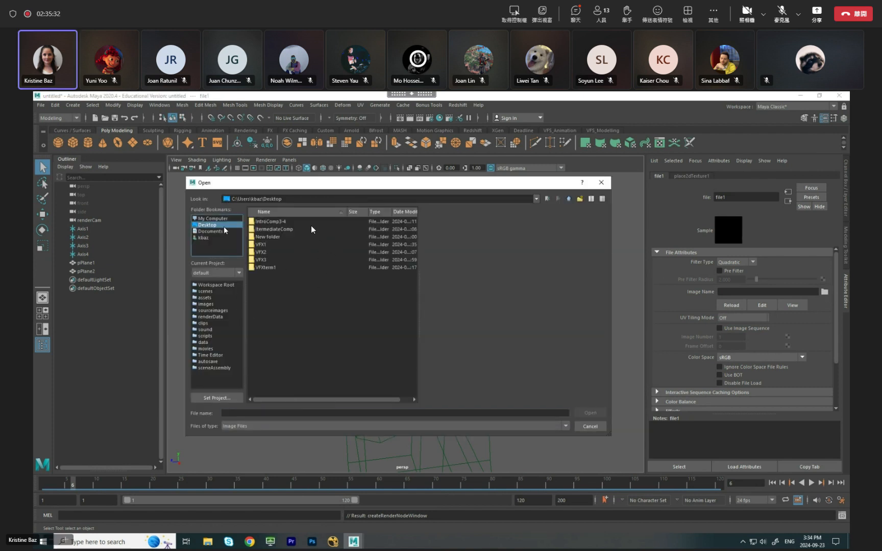
{"action": "double_click", "coordinate": [259, 256]}
{"action": "double_click", "coordinate": [263, 222]}
{"action": "left_click", "coordinate": [272, 229]}
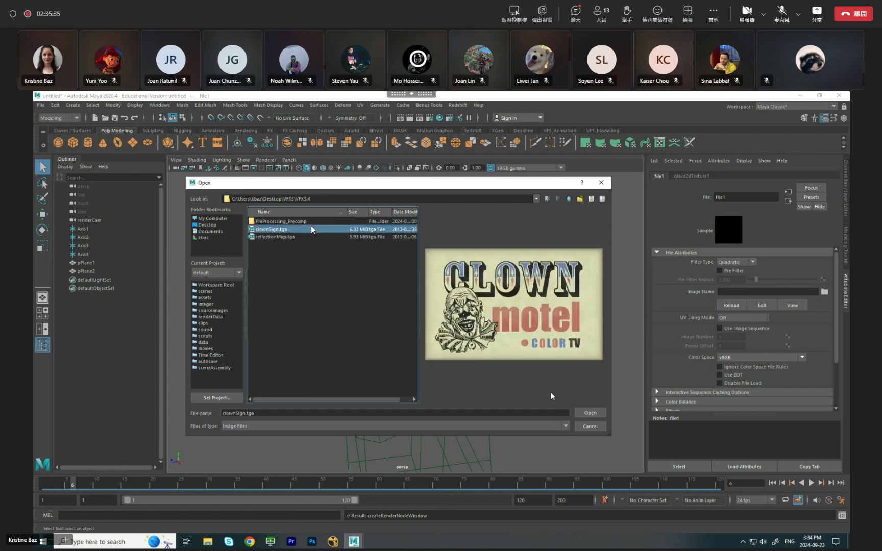
{"action": "left_click", "coordinate": [587, 413]}
{"action": "left_click", "coordinate": [355, 265]}
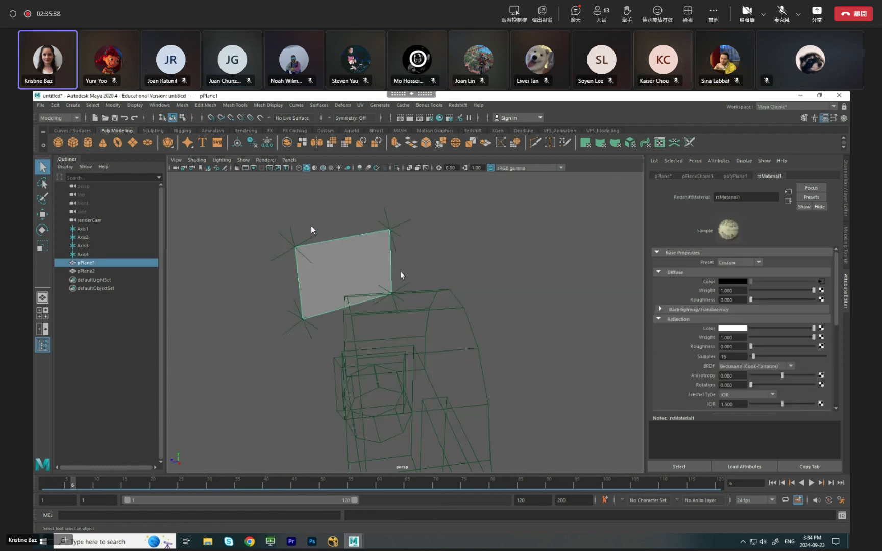
{"action": "key", "text": "6"}
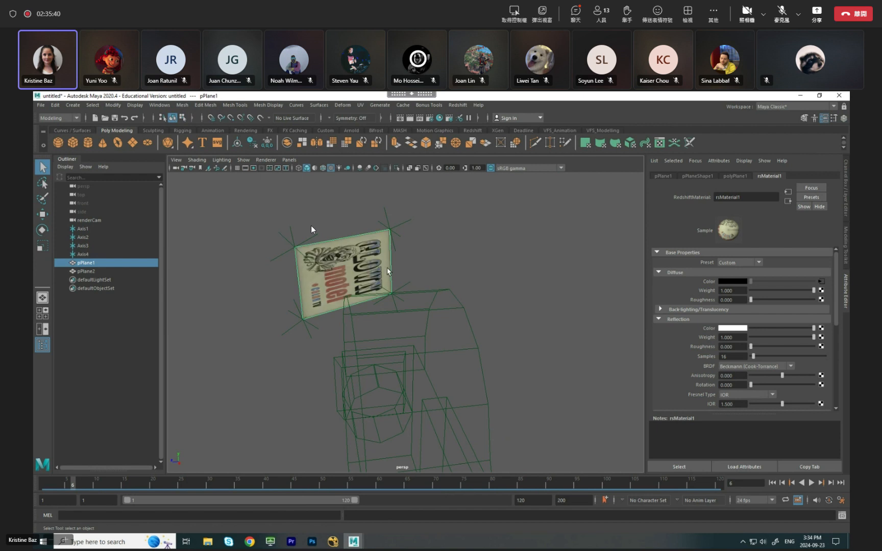
Select the sign plane's face and open its UV layout in the UV Editor.
{"action": "right_click", "coordinate": [357, 265]}
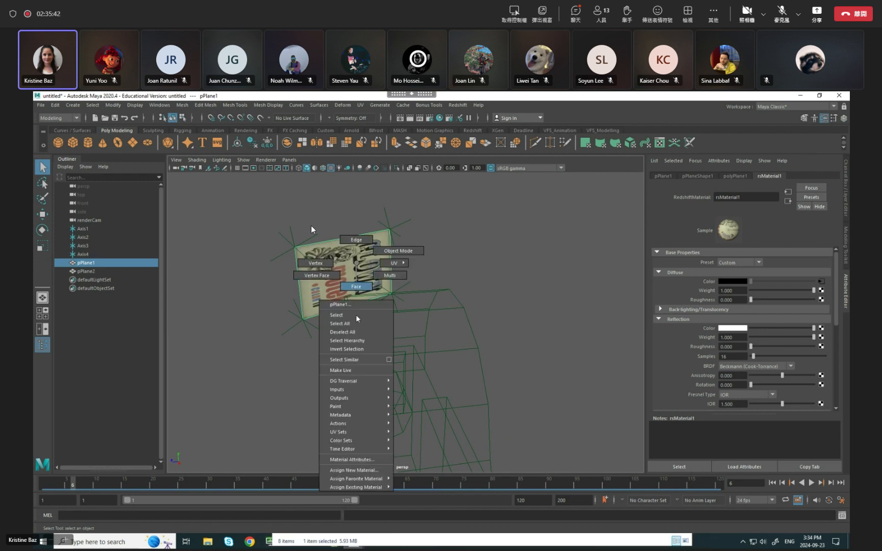
{"action": "left_click", "coordinate": [359, 288]}
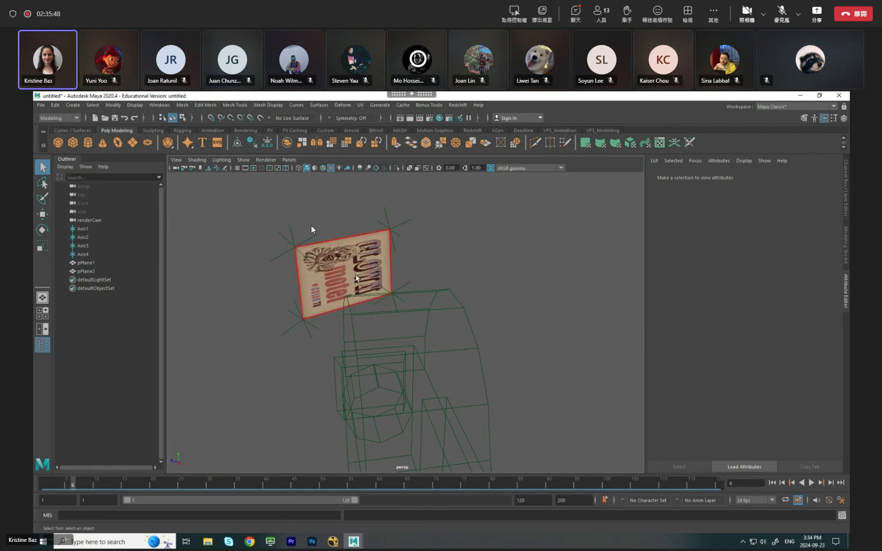
{"action": "left_click", "coordinate": [356, 279]}
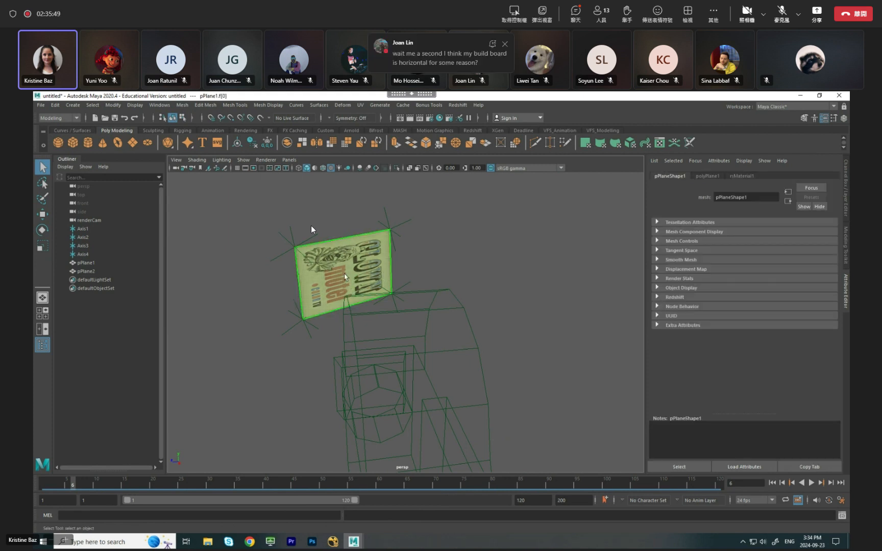
{"action": "left_click", "coordinate": [362, 105]}
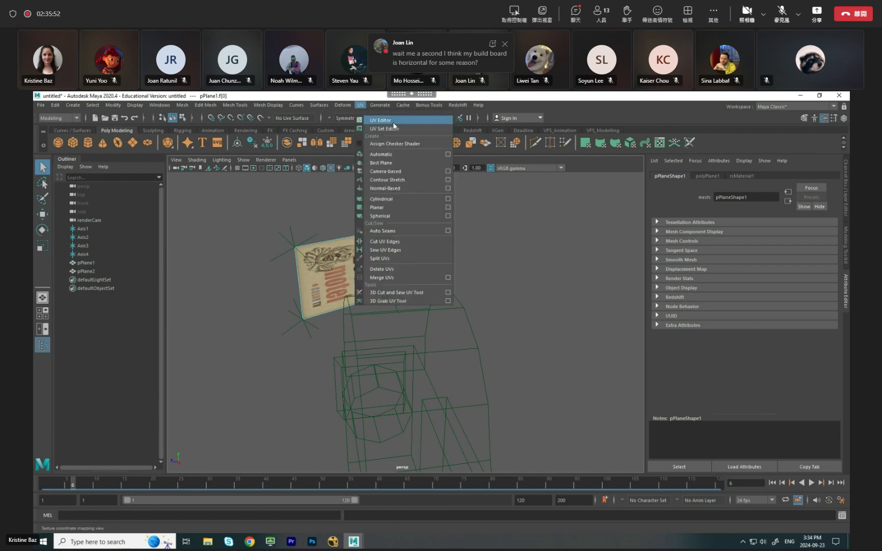
{"action": "left_click", "coordinate": [380, 120]}
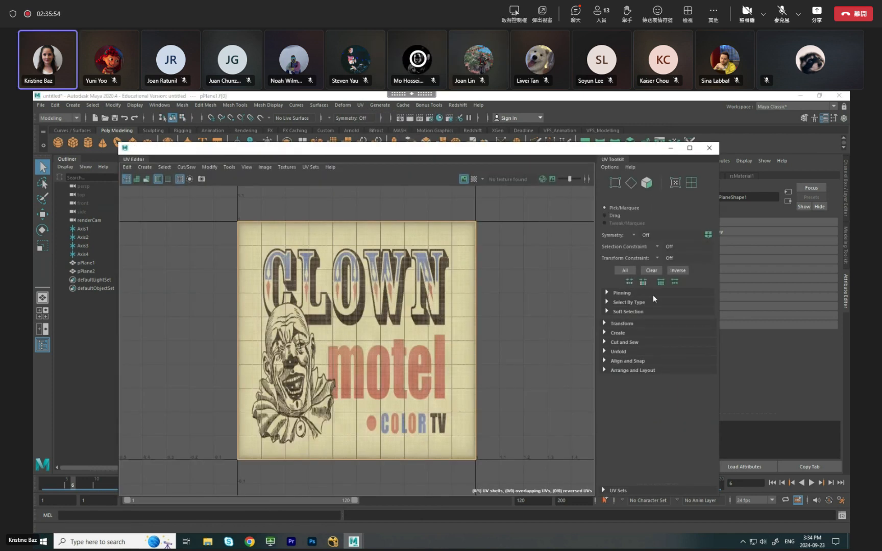
Try rotating the sign face's UVs by 90 degrees with the UV Toolkit, restore their orientation and close the UV Editor.
{"action": "left_click", "coordinate": [606, 323]}
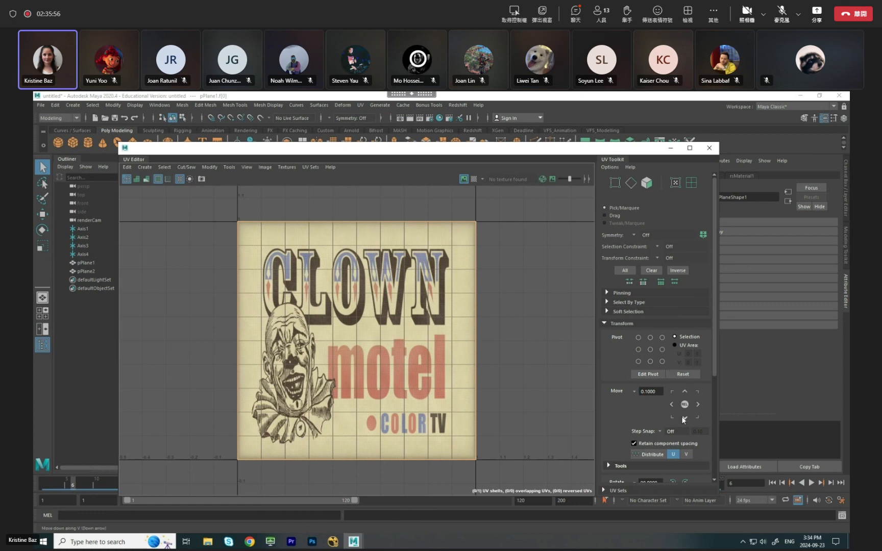
{"action": "scroll", "coordinate": [681, 412], "scroll_direction": "down", "scroll_amount": 1}
{"action": "scroll", "coordinate": [679, 409], "scroll_direction": "down", "scroll_amount": 1}
{"action": "left_click", "coordinate": [673, 431]}
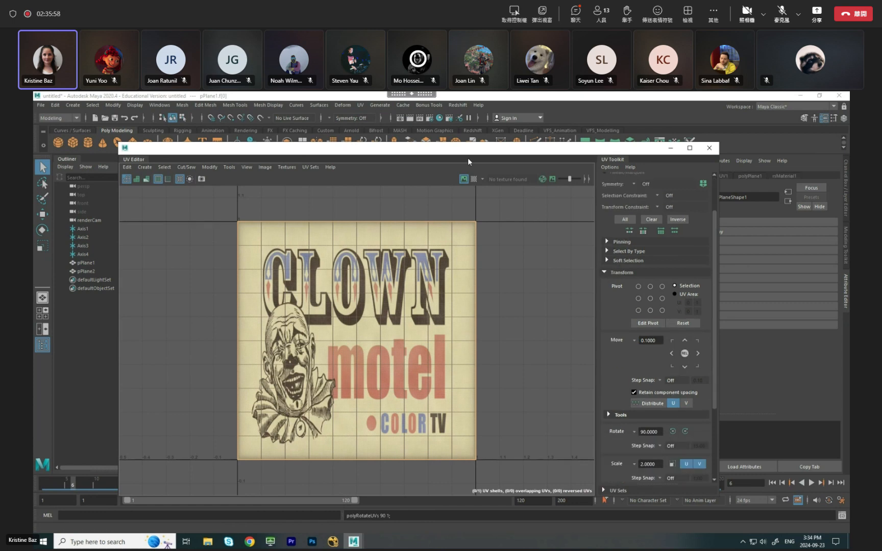
{"action": "left_click_drag", "start_coordinate": [472, 155], "coordinate": [457, 252]}
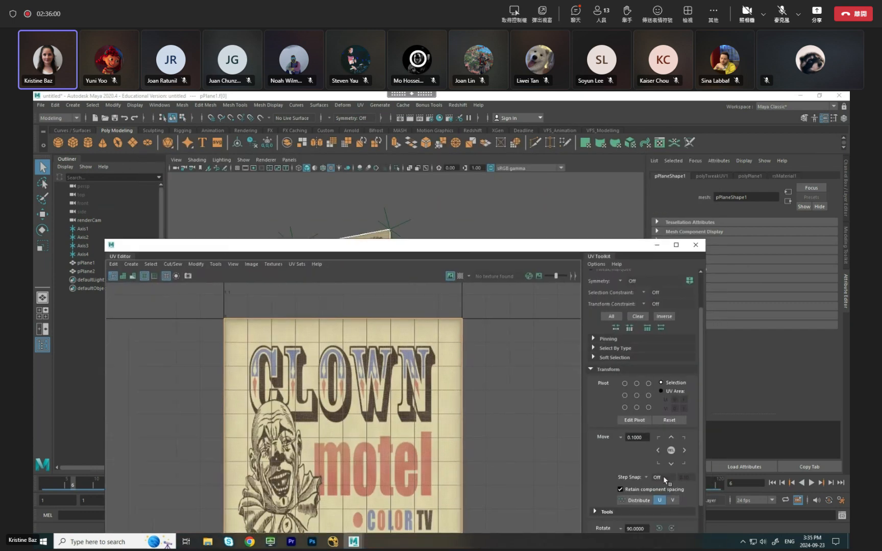
{"action": "left_click_drag", "start_coordinate": [614, 246], "coordinate": [612, 175]}
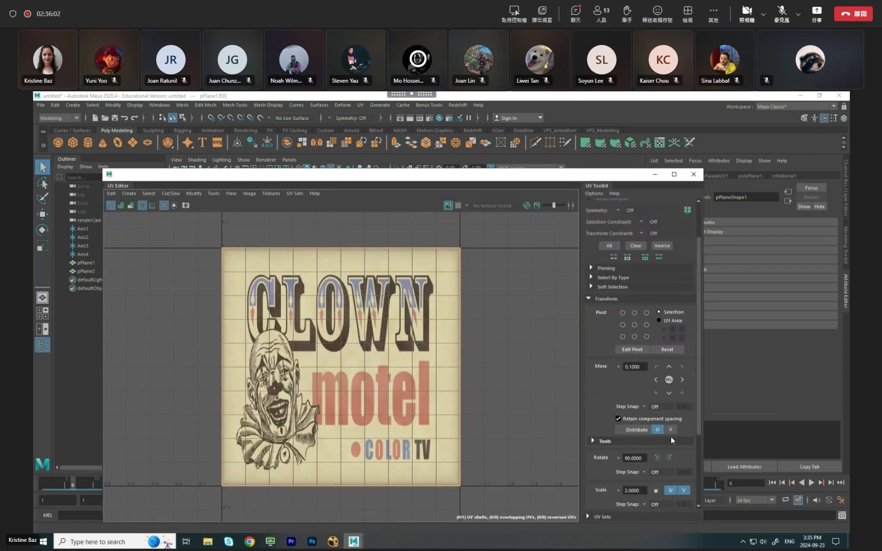
{"action": "left_click_drag", "start_coordinate": [602, 175], "coordinate": [619, 149]}
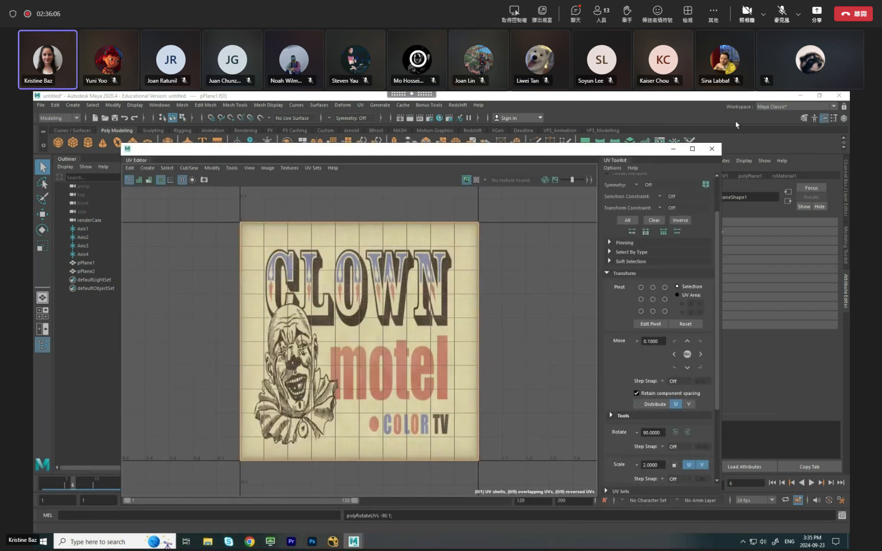
{"action": "left_click", "coordinate": [711, 148]}
Clear the face selection, return to object mode and select the sign plane as an object.
{"action": "left_click", "coordinate": [444, 258]}
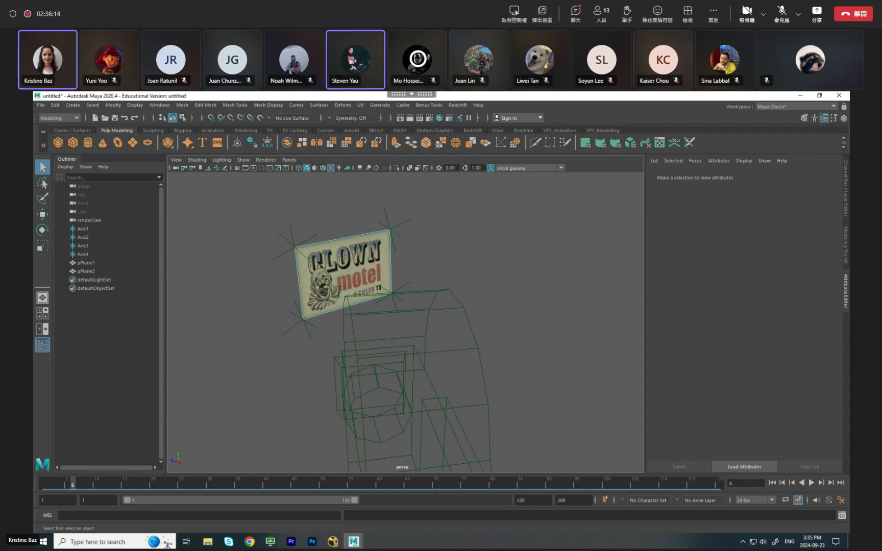
{"action": "left_click", "coordinate": [365, 258]}
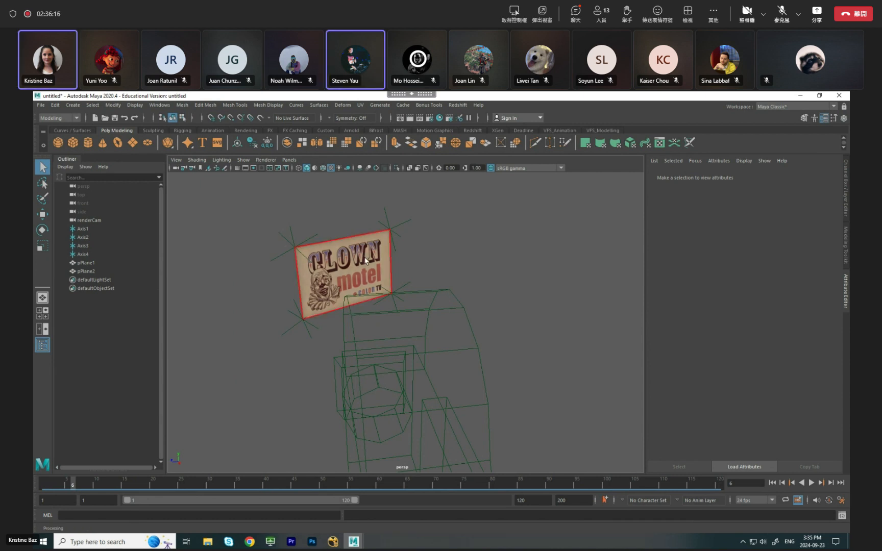
{"action": "right_click_drag", "start_coordinate": [358, 264], "coordinate": [383, 248]}
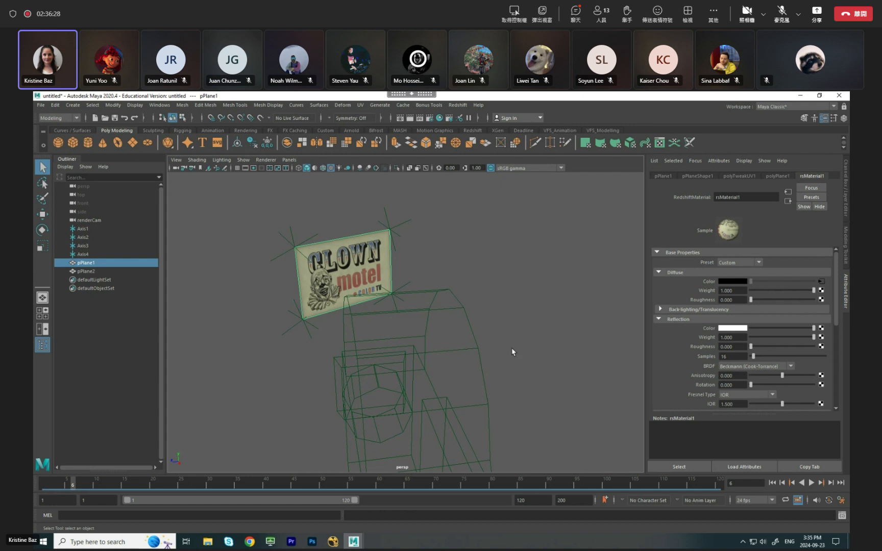
Examine the sign plane, the render camera and the large plane behind it from several viewing angles.
{"action": "scroll", "coordinate": [512, 351], "scroll_direction": "down", "scroll_amount": 3}
{"action": "scroll", "coordinate": [359, 361], "scroll_direction": "up", "scroll_amount": 1}
{"action": "scroll", "coordinate": [322, 361], "scroll_direction": "down", "scroll_amount": 1}
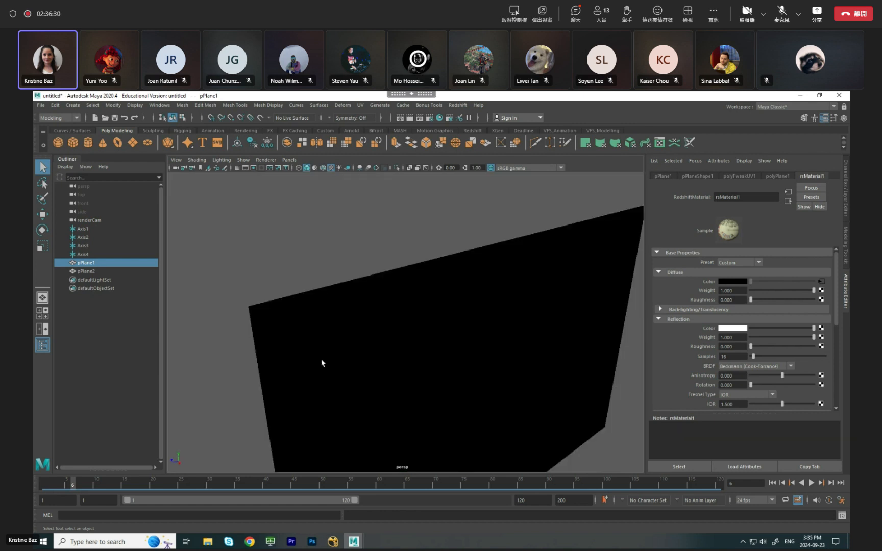
{"action": "scroll", "coordinate": [317, 367], "scroll_direction": "up", "scroll_amount": 5}
{"action": "right_click_drag", "start_coordinate": [316, 365], "coordinate": [479, 362], "text": "alt"}
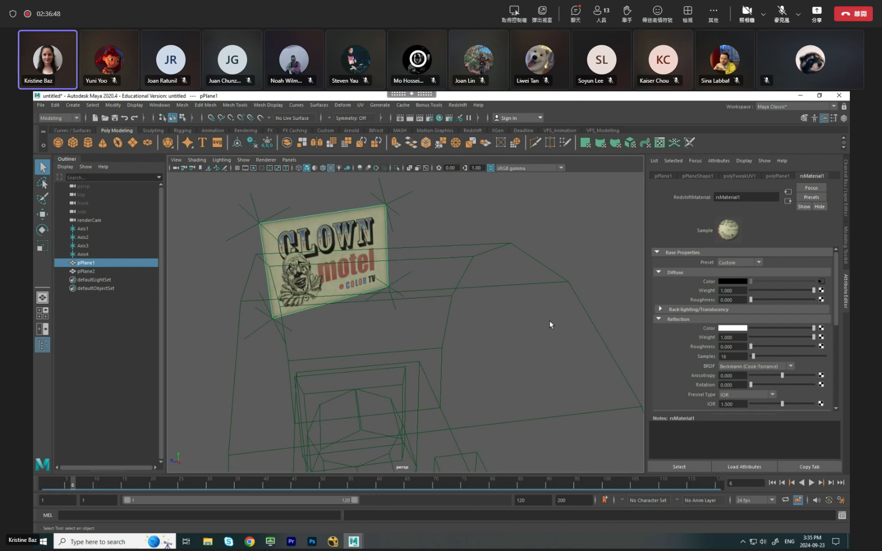
{"action": "left_click", "coordinate": [571, 272]}
{"action": "scroll", "coordinate": [561, 296], "scroll_direction": "down", "scroll_amount": 6}
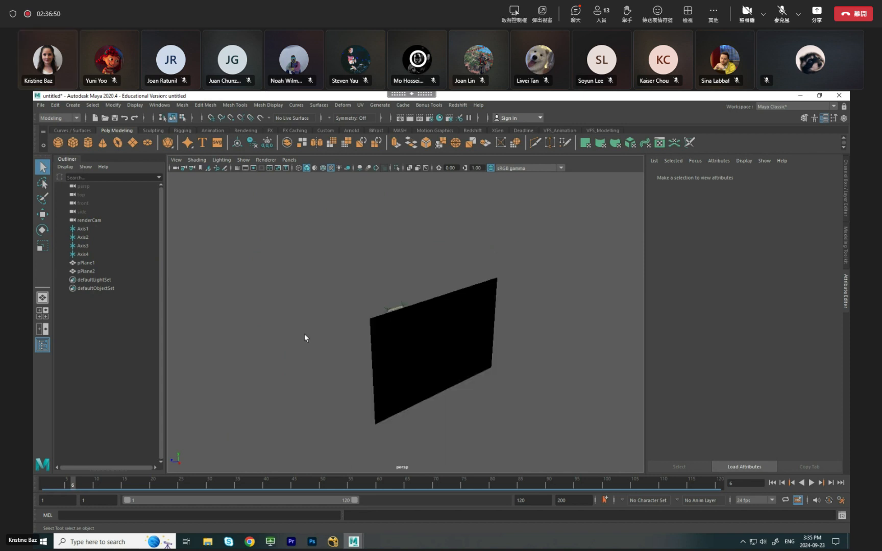
{"action": "scroll", "coordinate": [298, 341], "scroll_direction": "up", "scroll_amount": 3}
{"action": "left_click_drag", "start_coordinate": [298, 341], "coordinate": [597, 345], "text": "alt"}
{"action": "scroll", "coordinate": [435, 316], "scroll_direction": "up", "scroll_amount": 4}
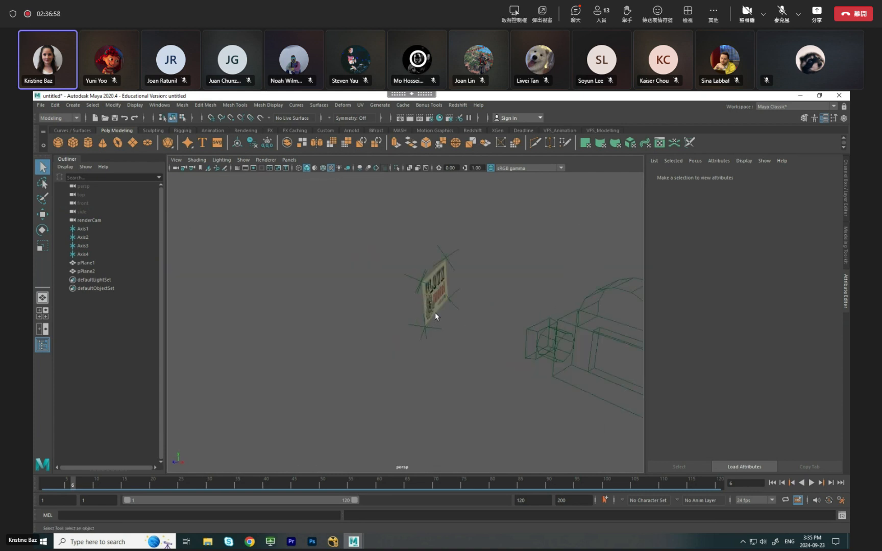
Assign another new RedshiftMaterial from the Redshift shaders to the small sign plane.
{"action": "left_click", "coordinate": [435, 310]}
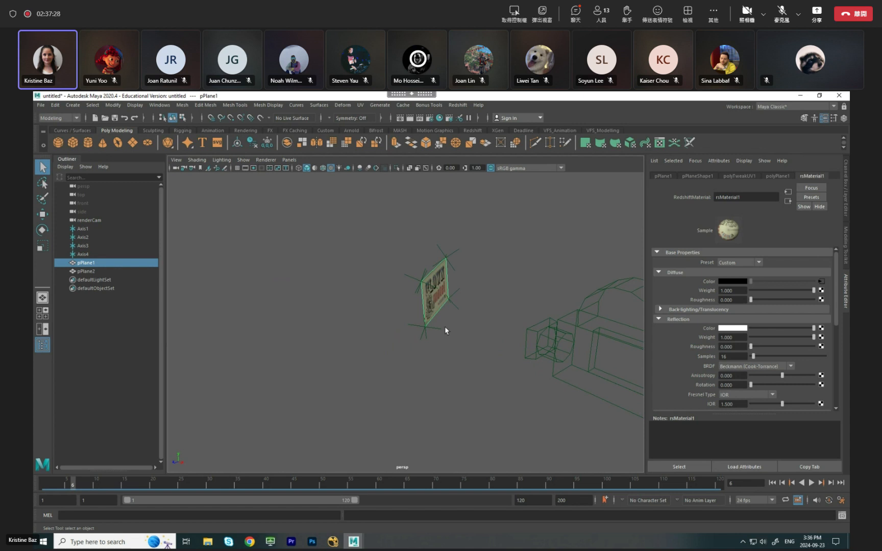
{"action": "left_click_drag", "start_coordinate": [426, 366], "coordinate": [229, 375], "text": "alt"}
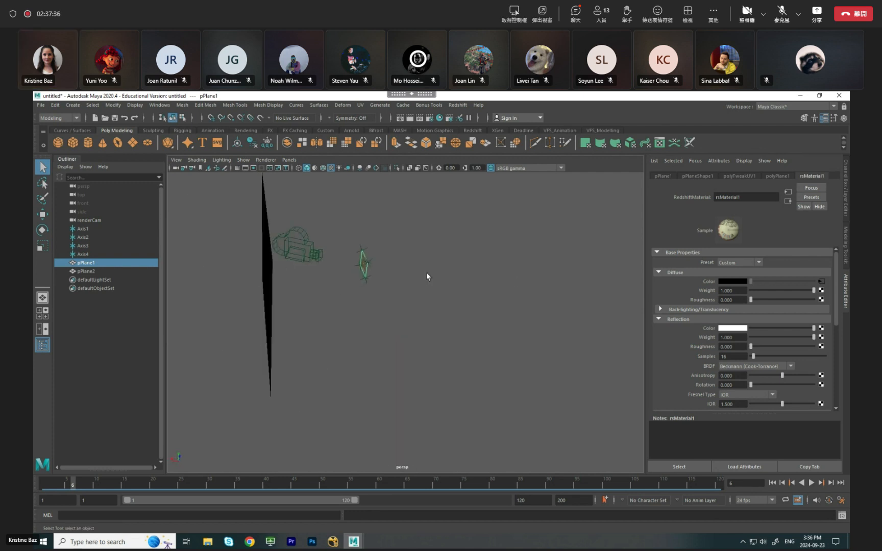
{"action": "scroll", "coordinate": [313, 294], "scroll_direction": "up", "scroll_amount": 3}
{"action": "scroll", "coordinate": [341, 286], "scroll_direction": "down", "scroll_amount": 3}
{"action": "scroll", "coordinate": [322, 321], "scroll_direction": "up", "scroll_amount": 5}
{"action": "left_click_drag", "start_coordinate": [315, 333], "coordinate": [340, 338], "text": "alt"}
{"action": "scroll", "coordinate": [351, 286], "scroll_direction": "down", "scroll_amount": 2}
{"action": "right_click_drag", "start_coordinate": [305, 270], "coordinate": [302, 473]}
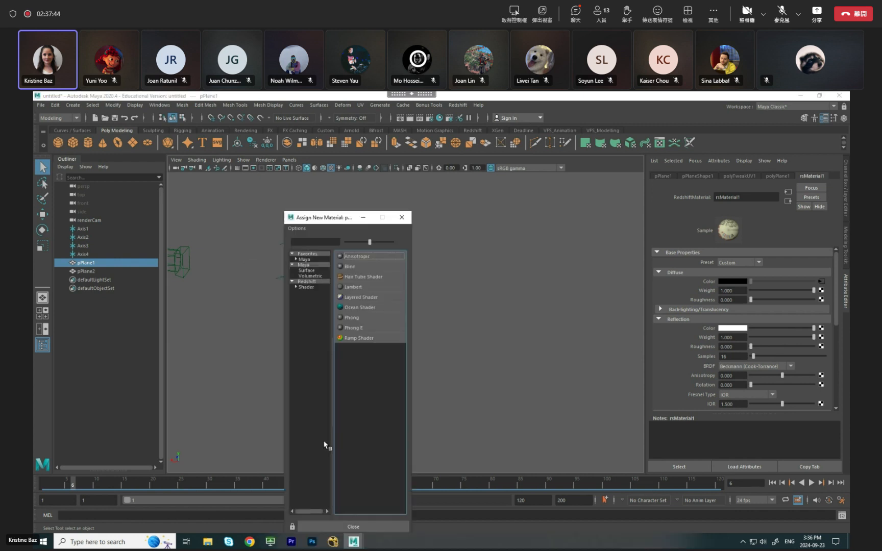
{"action": "left_click", "coordinate": [306, 287]}
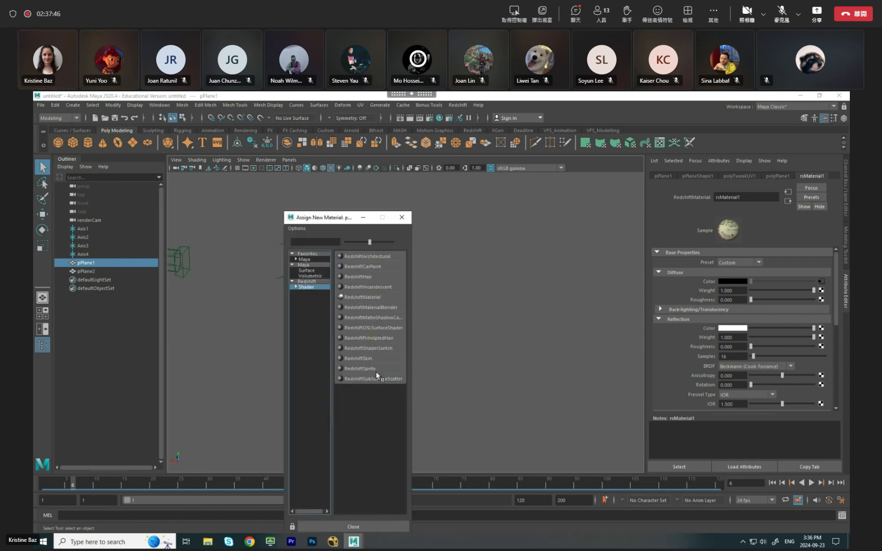
{"action": "left_click", "coordinate": [381, 299]}
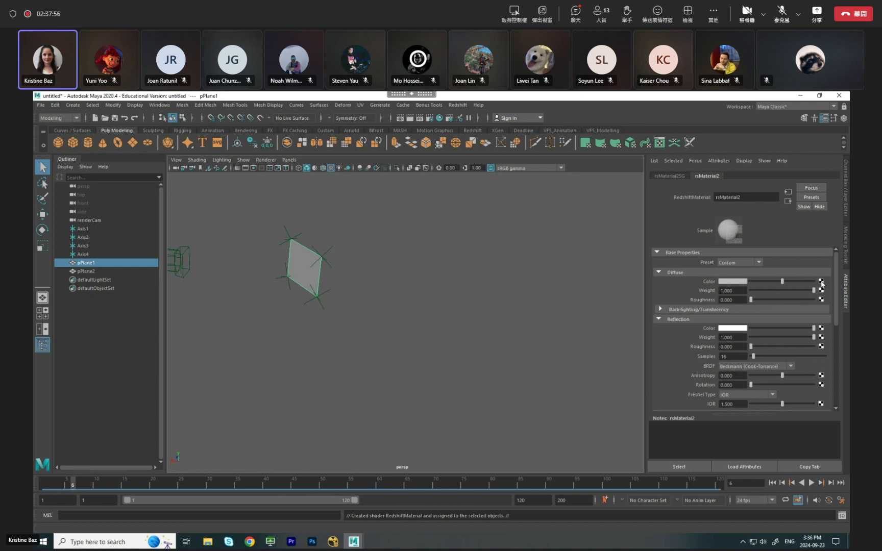
Connect a file texture to the new material's diffuse color and load clownSign.tga from the VFX3.4 folder.
{"action": "left_click", "coordinate": [820, 281]}
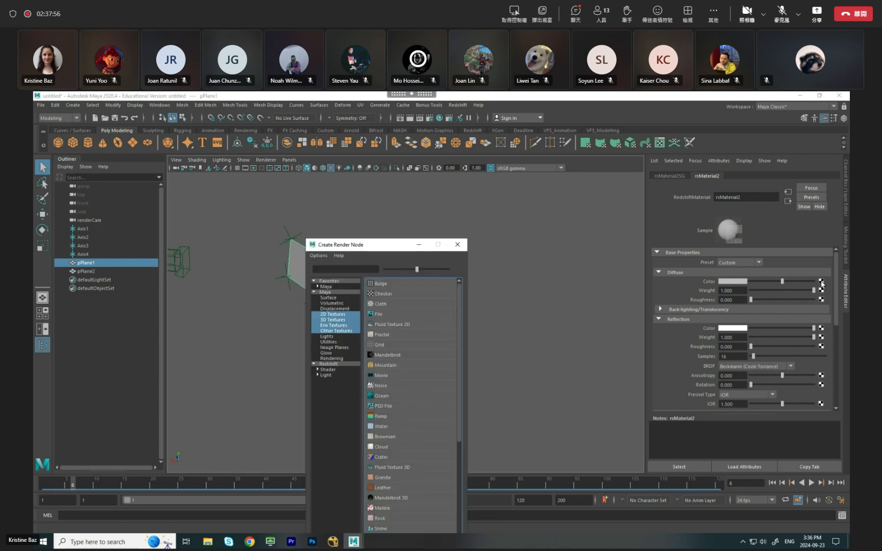
{"action": "left_click", "coordinate": [396, 315]}
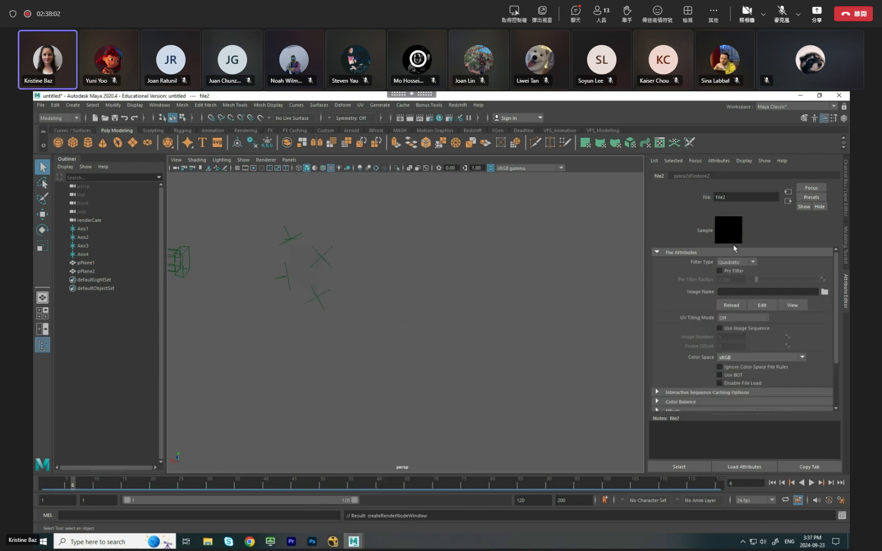
{"action": "left_click", "coordinate": [825, 292]}
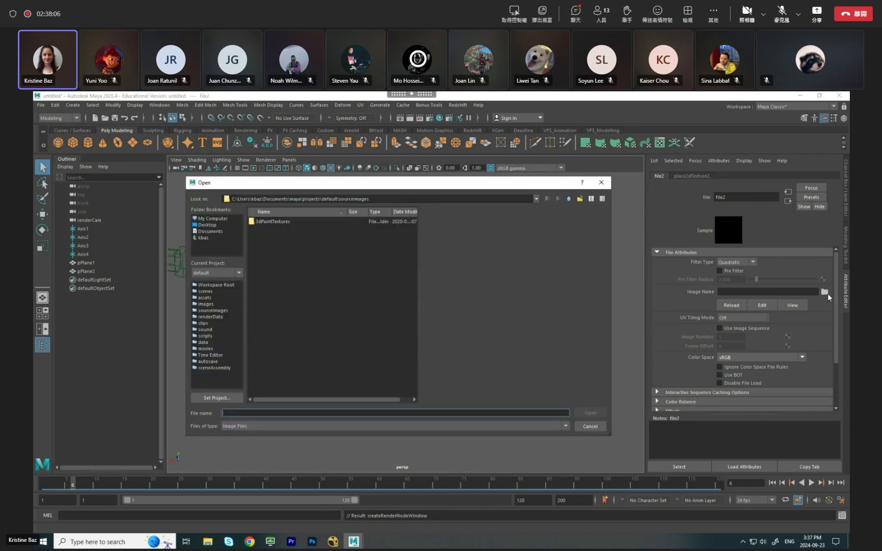
{"action": "left_click", "coordinate": [207, 226]}
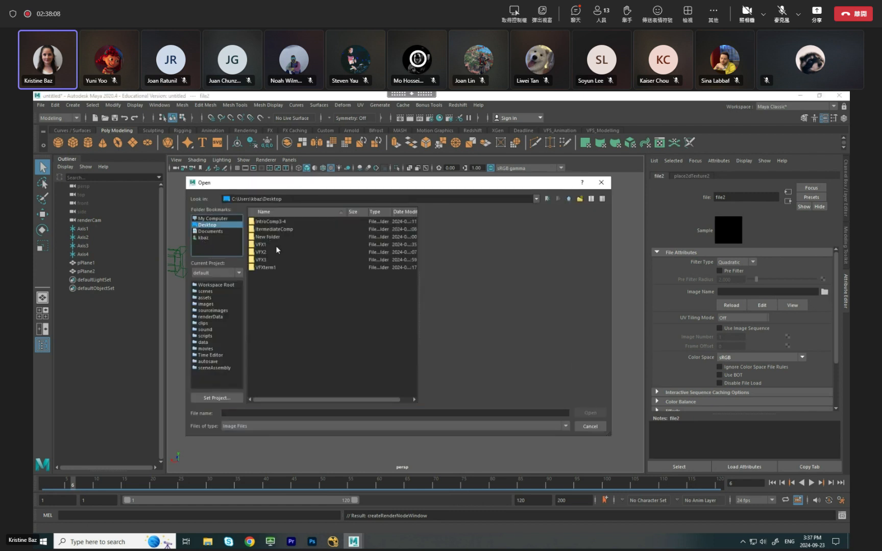
{"action": "double_click", "coordinate": [265, 259]}
{"action": "double_click", "coordinate": [270, 222]}
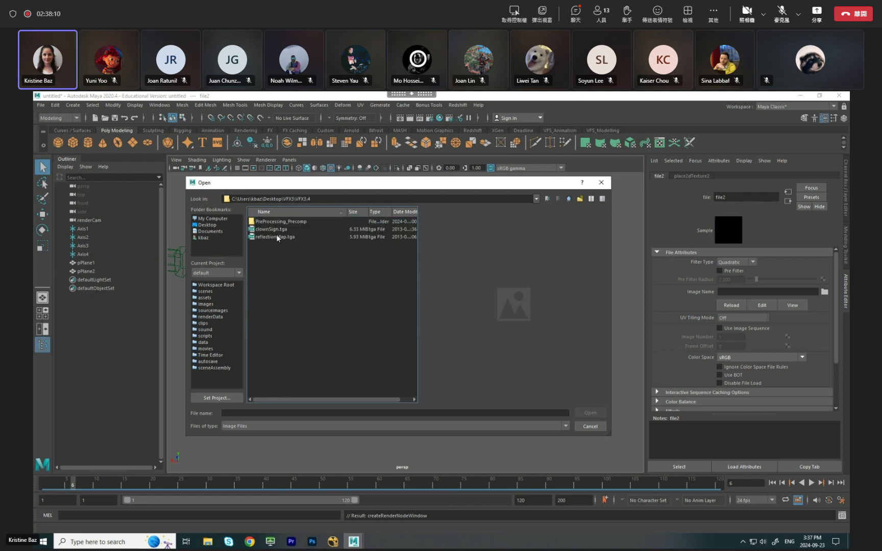
{"action": "left_click", "coordinate": [281, 231]}
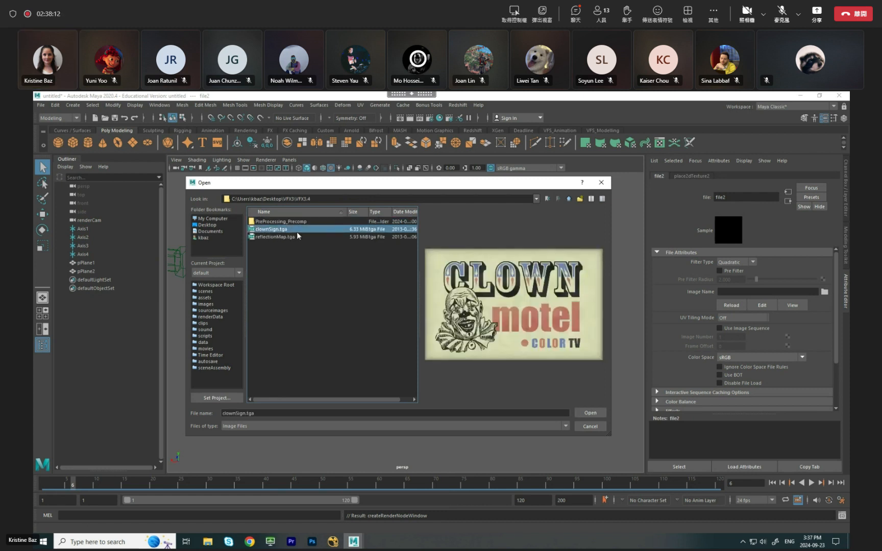
{"action": "left_click", "coordinate": [590, 413]}
{"action": "left_click", "coordinate": [360, 251]}
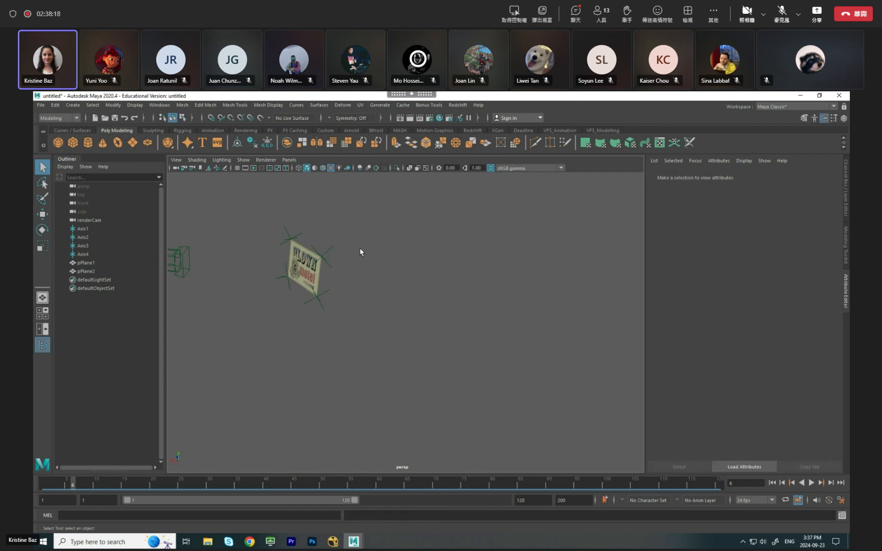
Select the face of the retextured sign plane and open its UVs in the UV Editor.
{"action": "left_click_drag", "start_coordinate": [355, 255], "coordinate": [294, 256], "text": "alt"}
{"action": "left_click_drag", "start_coordinate": [317, 295], "coordinate": [340, 270], "text": "alt"}
{"action": "left_click", "coordinate": [340, 271]}
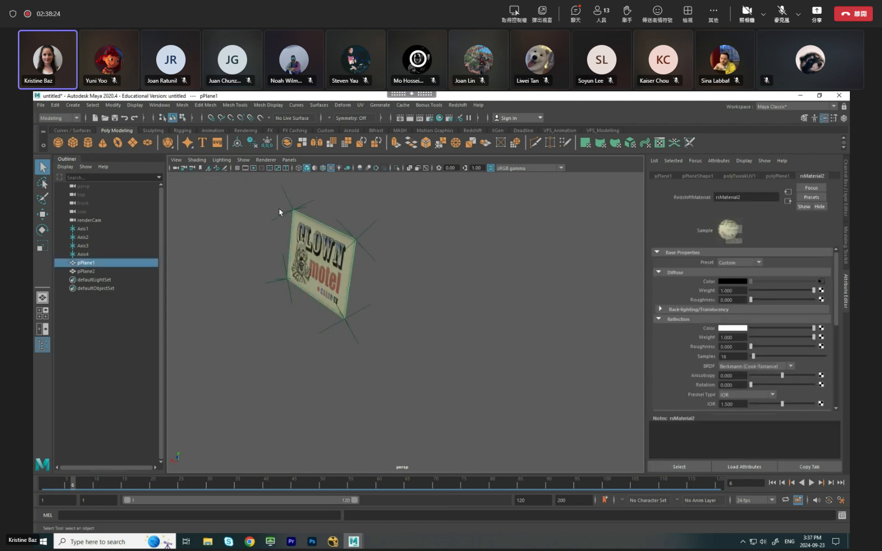
{"action": "right_click_drag", "start_coordinate": [326, 284], "coordinate": [327, 272]}
{"action": "left_click", "coordinate": [327, 273]}
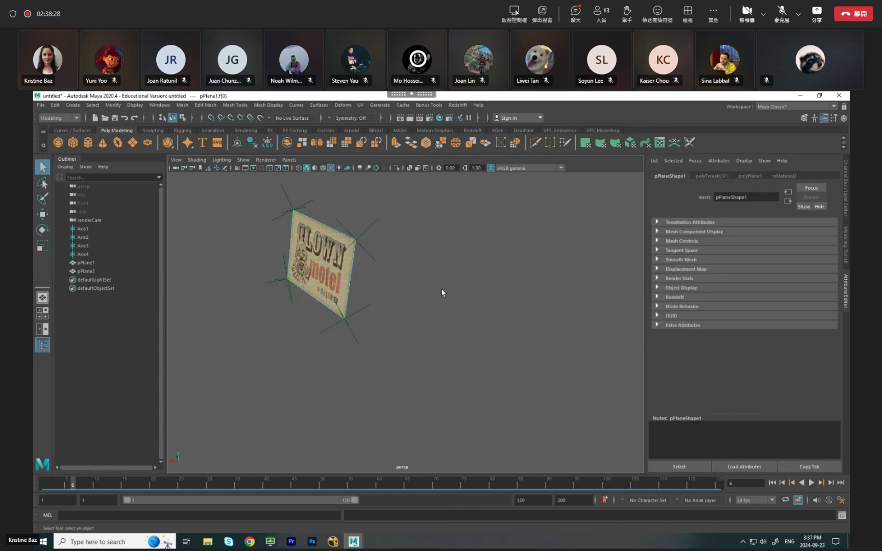
{"action": "left_click", "coordinate": [360, 105]}
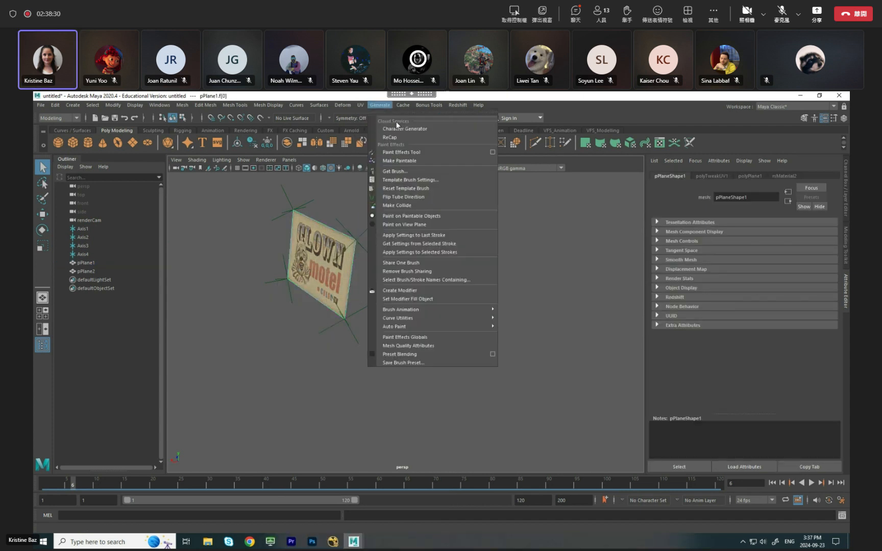
{"action": "left_click", "coordinate": [381, 120]}
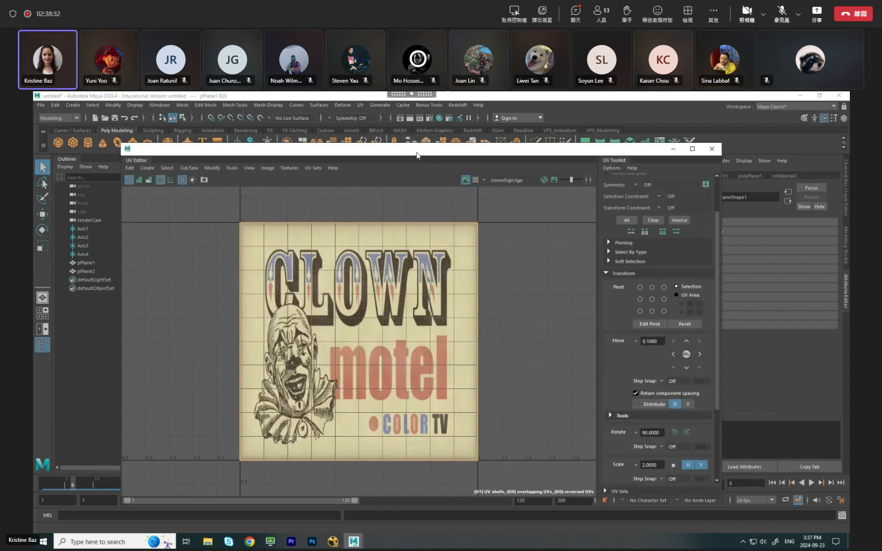
Review the UV Toolkit's Transform options for rotating the UVs, and close the UV Editor.
{"action": "scroll", "coordinate": [712, 444], "scroll_direction": "down", "scroll_amount": 1}
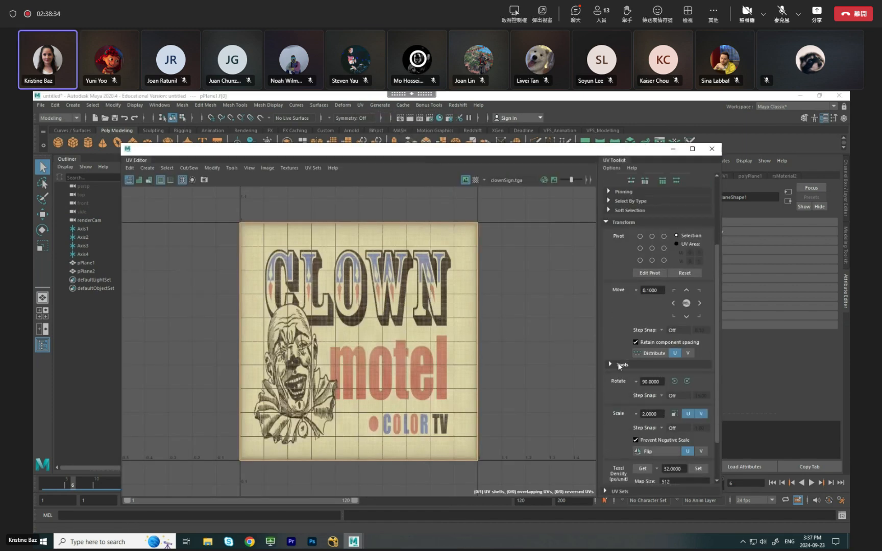
{"action": "left_click", "coordinate": [607, 222]}
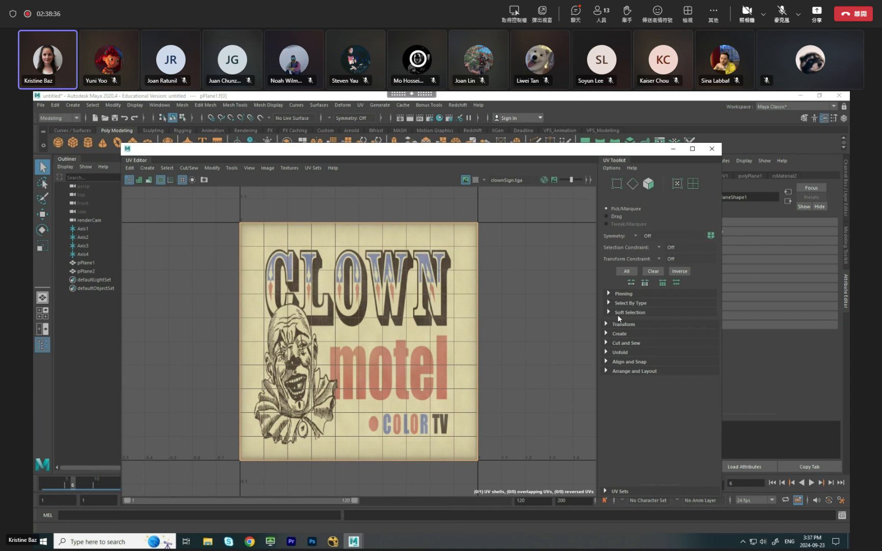
{"action": "left_click", "coordinate": [608, 324]}
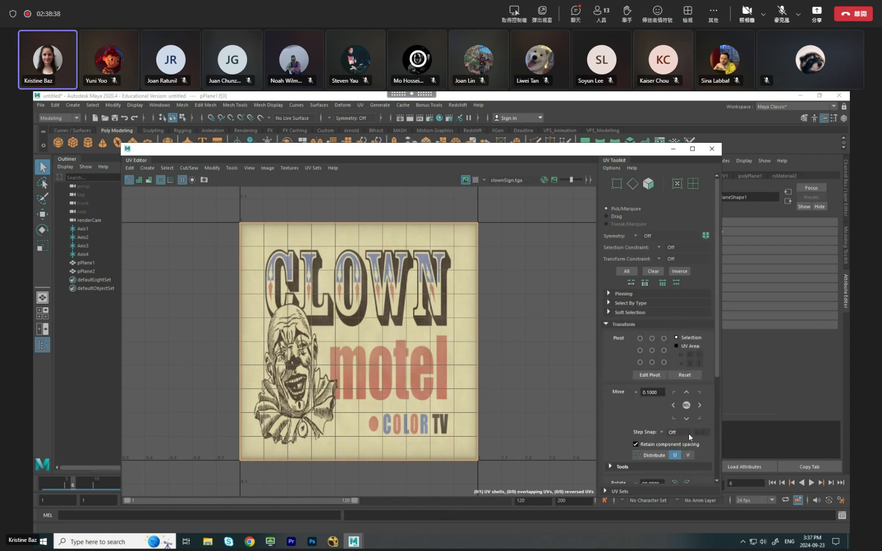
{"action": "scroll", "coordinate": [692, 441], "scroll_direction": "down", "scroll_amount": 1}
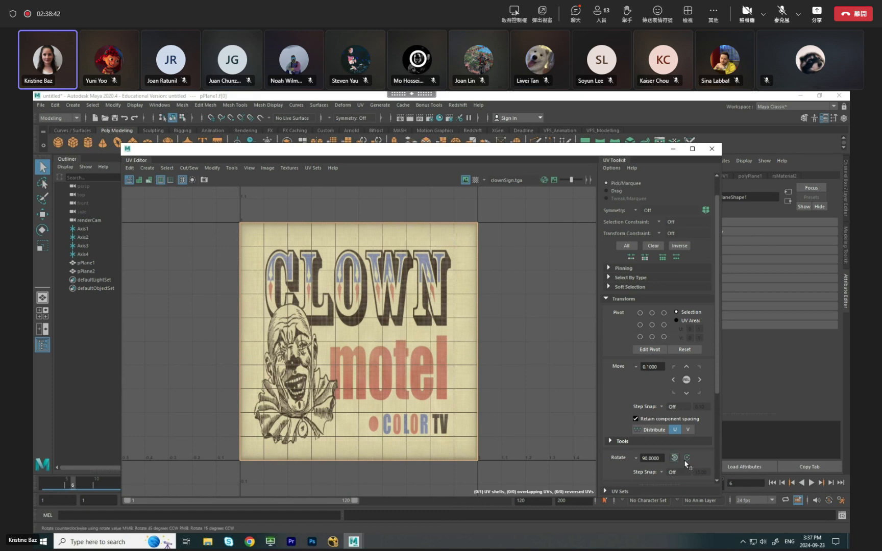
{"action": "left_click_drag", "start_coordinate": [581, 150], "coordinate": [606, 130]}
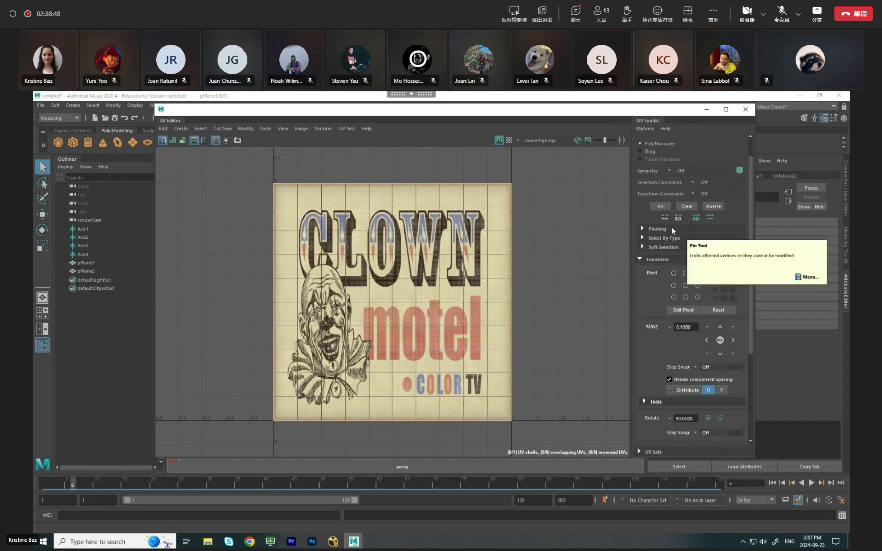
{"action": "left_click", "coordinate": [745, 108]}
Select the large plane behind the camera and assign it a new Surface Shader material.
{"action": "right_click_drag", "start_coordinate": [323, 257], "coordinate": [362, 242]}
{"action": "scroll", "coordinate": [420, 275], "scroll_direction": "down", "scroll_amount": 5}
{"action": "left_click", "coordinate": [475, 296]}
{"action": "left_click_drag", "start_coordinate": [475, 296], "coordinate": [317, 299], "text": "alt"}
{"action": "left_click", "coordinate": [451, 204]}
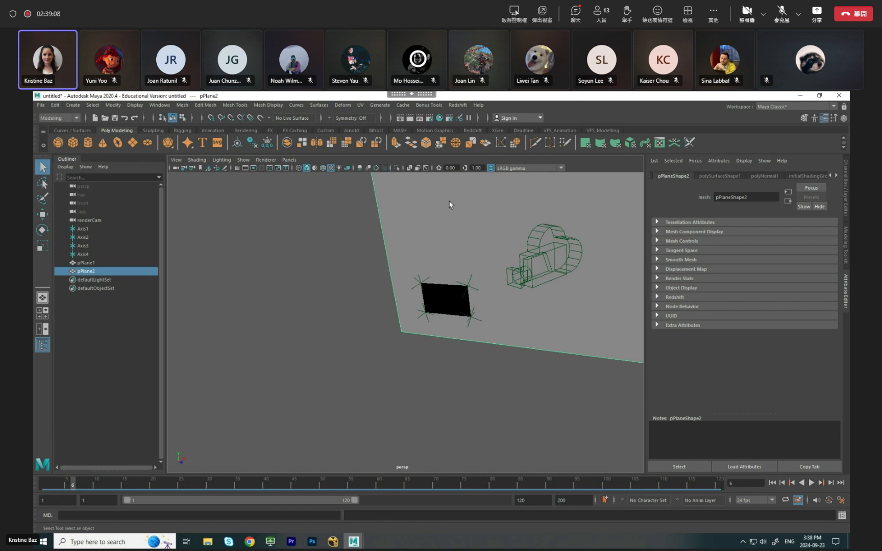
{"action": "right_click_drag", "start_coordinate": [449, 201], "coordinate": [442, 410]}
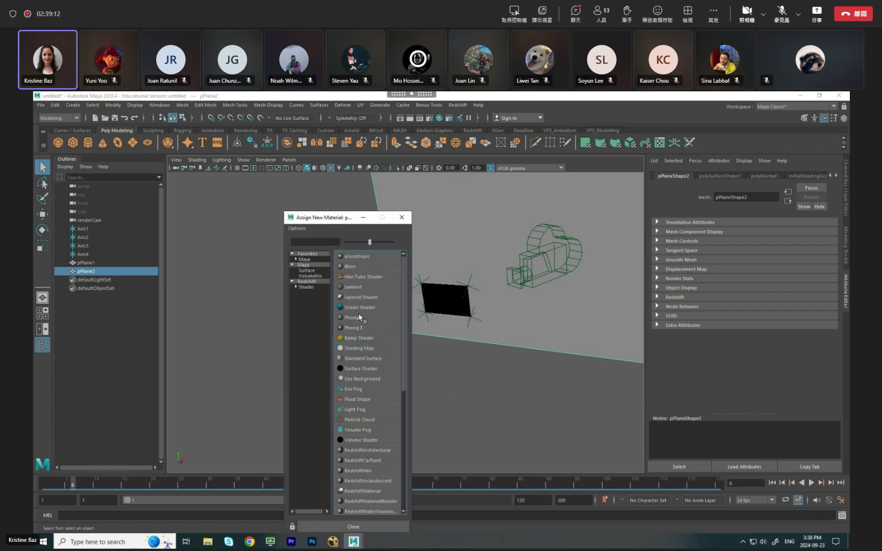
{"action": "left_click", "coordinate": [381, 368]}
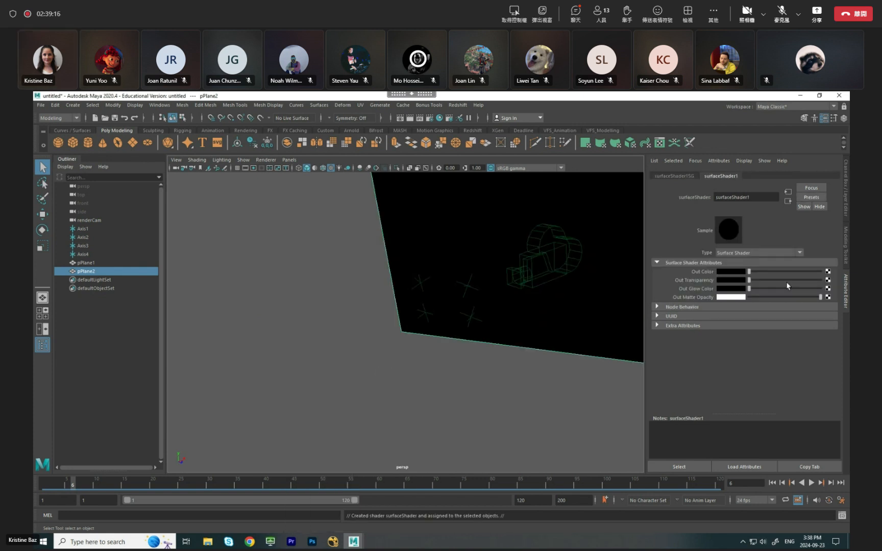
Connect a file texture to the surface shader's Out Color and load reflectionMap.tga from the VFX3.4 folder.
{"action": "left_click_drag", "start_coordinate": [355, 324], "coordinate": [416, 323], "text": "alt"}
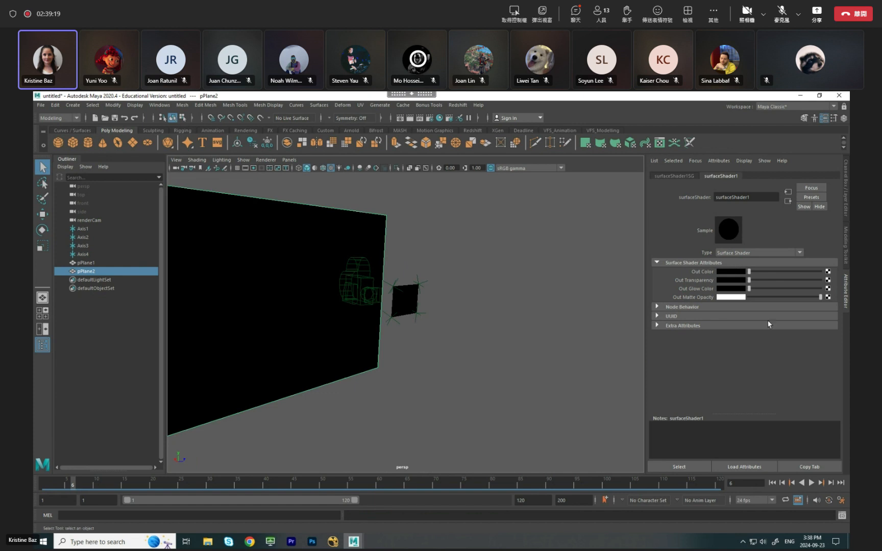
{"action": "left_click", "coordinate": [828, 271]}
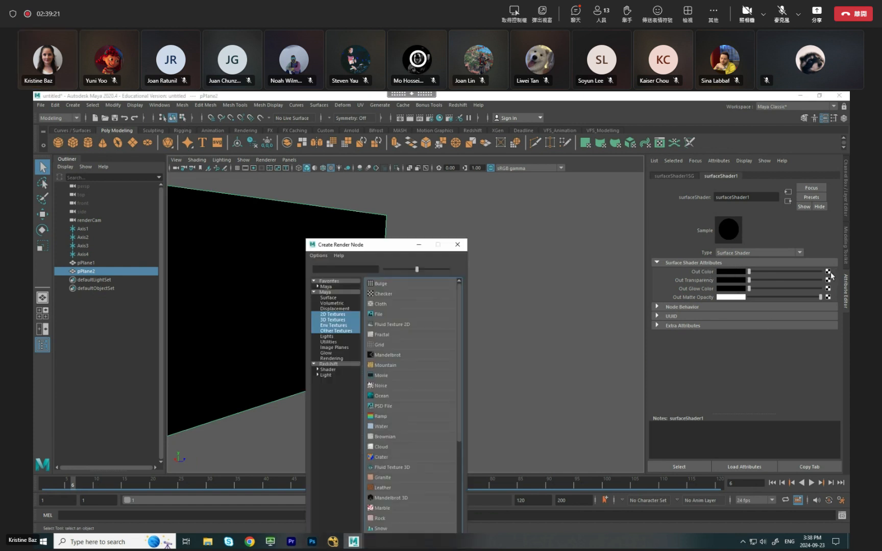
{"action": "left_click", "coordinate": [383, 314]}
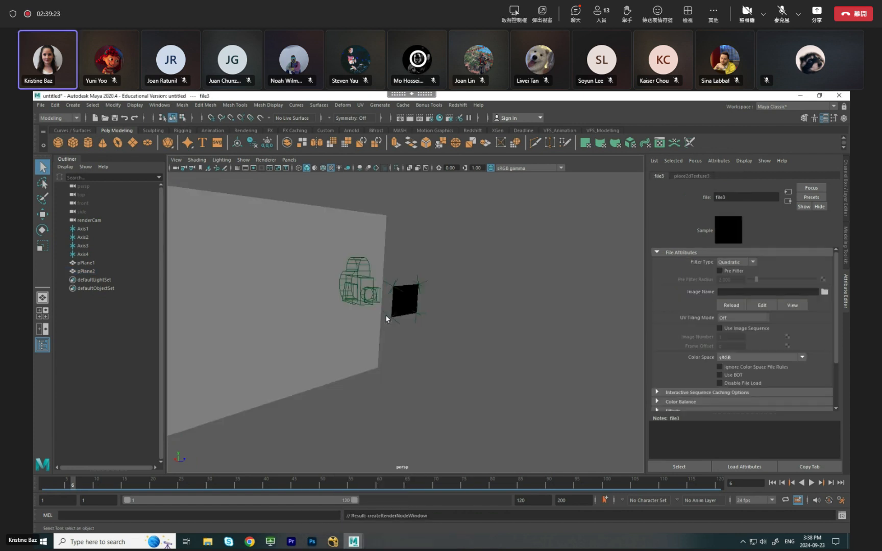
{"action": "left_click", "coordinate": [822, 295]}
{"action": "left_click", "coordinate": [218, 225]}
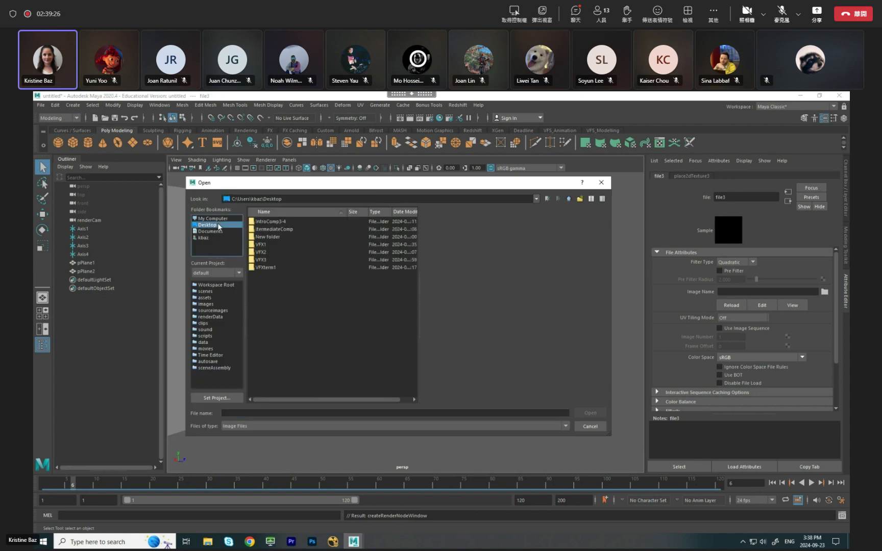
{"action": "double_click", "coordinate": [262, 259]}
{"action": "double_click", "coordinate": [282, 223]}
{"action": "left_click", "coordinate": [282, 238]}
{"action": "left_click", "coordinate": [590, 413]}
Select the large plane's face, rotate its UVs 90 degrees clockwise in the UV Editor, and return to object selection.
{"action": "left_click", "coordinate": [366, 283]}
{"action": "left_click_drag", "start_coordinate": [365, 284], "coordinate": [550, 273], "text": "alt"}
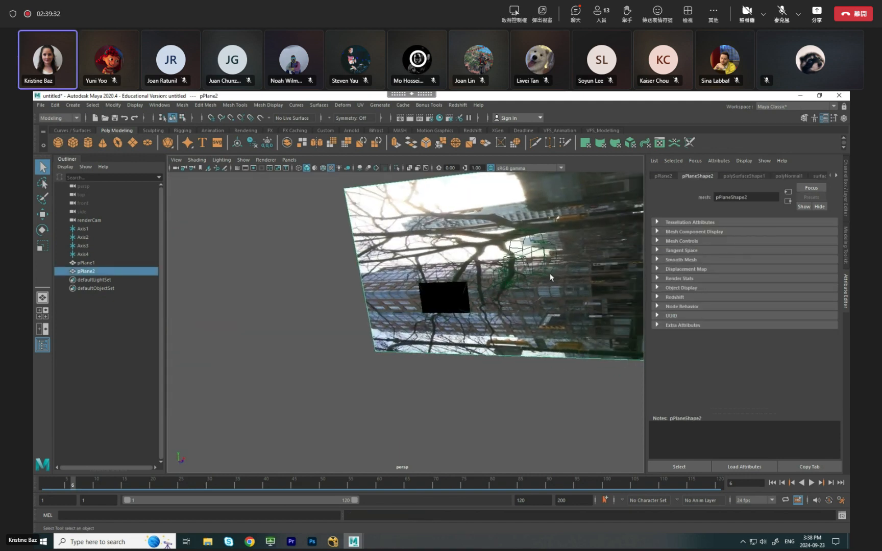
{"action": "right_click_drag", "start_coordinate": [584, 265], "coordinate": [572, 324]}
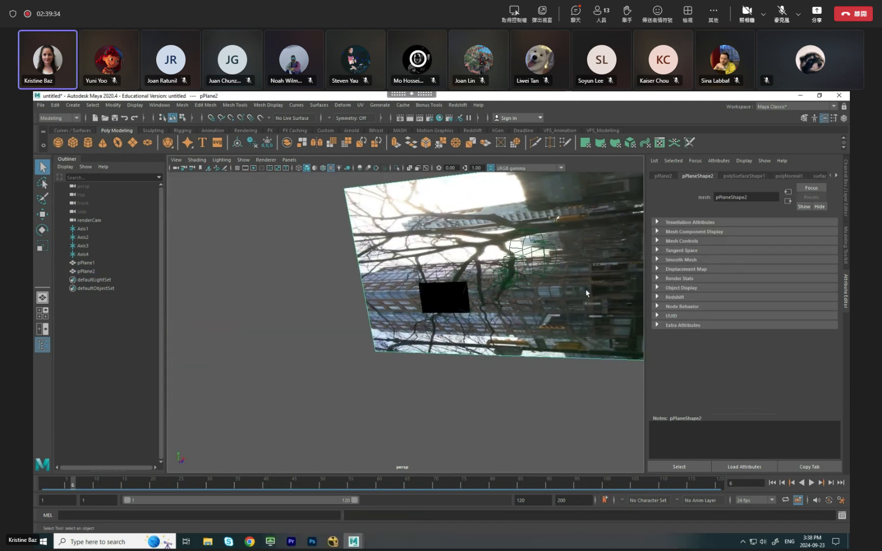
{"action": "left_click", "coordinate": [360, 105]}
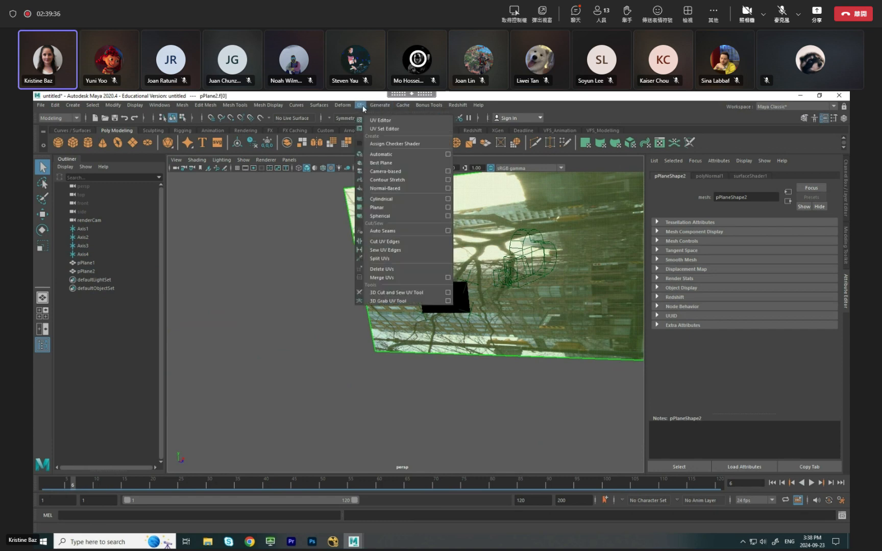
{"action": "left_click", "coordinate": [377, 124]}
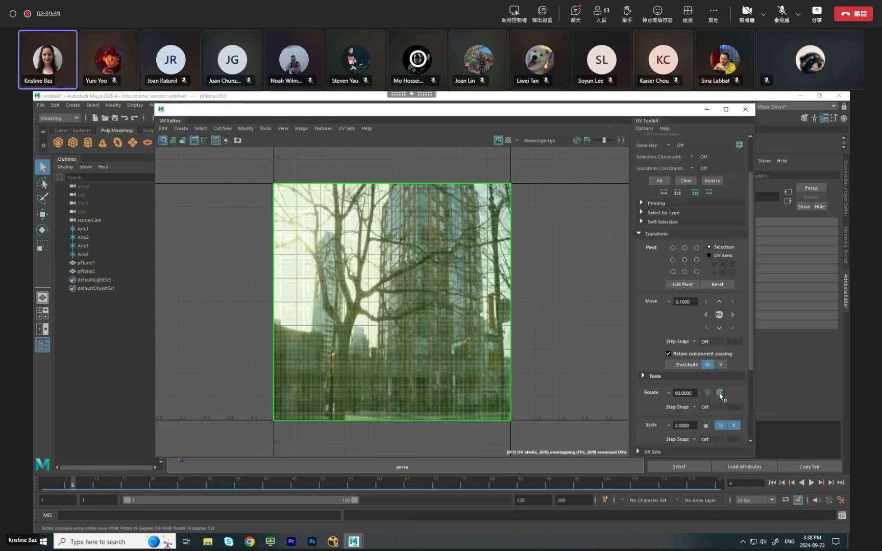
{"action": "left_click_drag", "start_coordinate": [595, 114], "coordinate": [497, 240]}
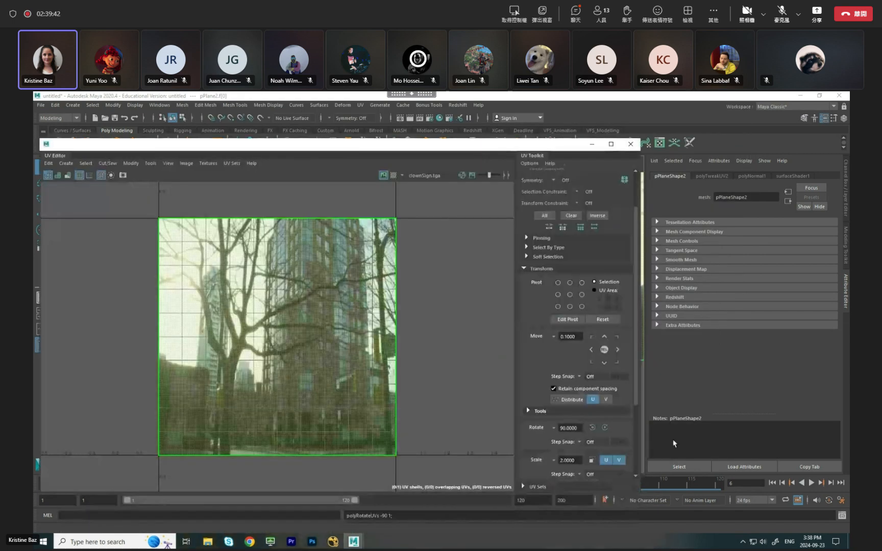
{"action": "left_click", "coordinate": [630, 144]}
{"action": "right_click_drag", "start_coordinate": [566, 210], "coordinate": [588, 210]}
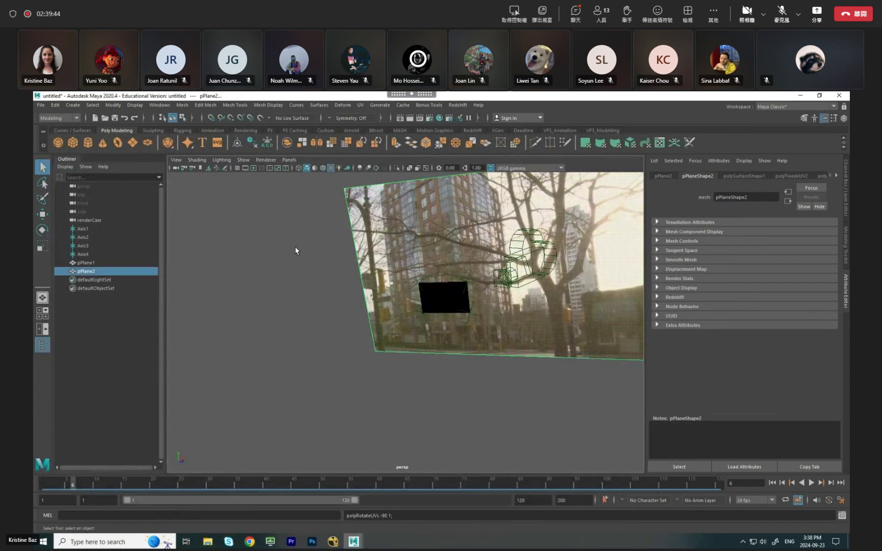
Examine how the textured large plane is placed relative to the render camera and the small sign plane.
{"action": "left_click", "coordinate": [278, 276]}
{"action": "left_click_drag", "start_coordinate": [280, 317], "coordinate": [158, 296], "text": "alt"}
{"action": "left_click_drag", "start_coordinate": [307, 305], "coordinate": [514, 334], "text": "alt"}
{"action": "left_click_drag", "start_coordinate": [403, 338], "coordinate": [432, 327], "text": "alt"}
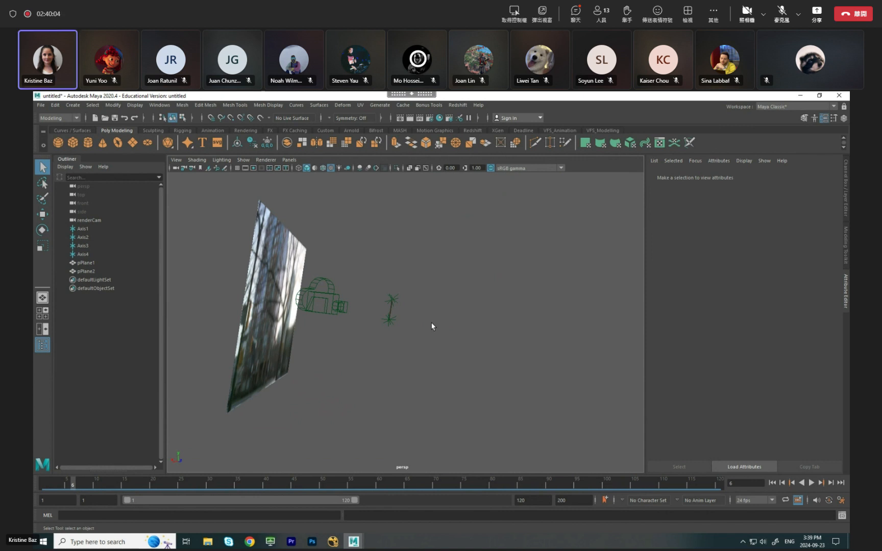
{"action": "left_click_drag", "start_coordinate": [431, 327], "coordinate": [357, 404], "text": "alt"}
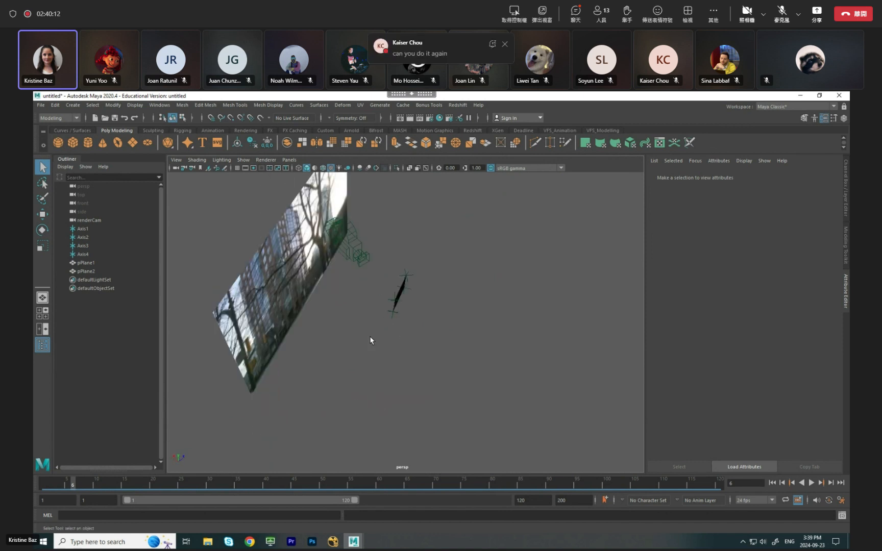
{"action": "left_click_drag", "start_coordinate": [372, 343], "coordinate": [404, 325], "text": "alt"}
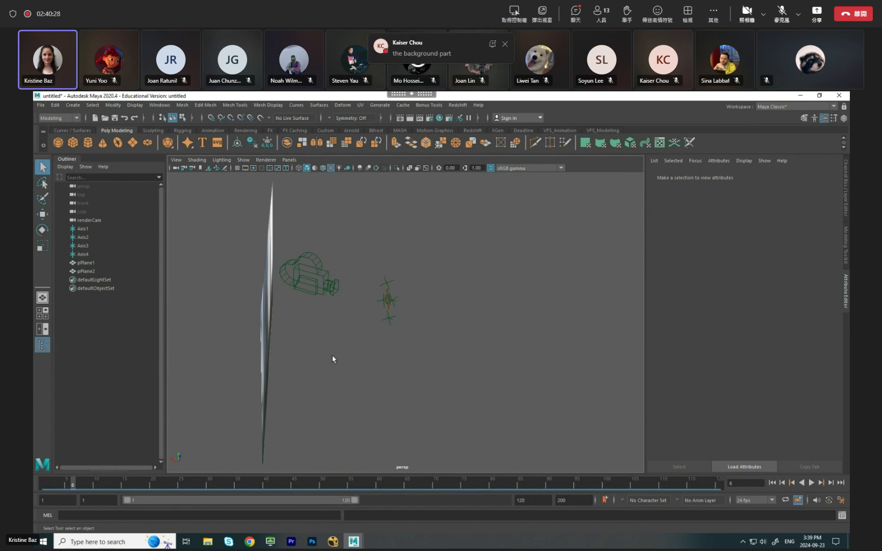
Assign another new Surface Shader material to the large textured plane behind the camera.
{"action": "left_click_drag", "start_coordinate": [340, 376], "coordinate": [302, 302], "text": "alt"}
{"action": "left_click", "coordinate": [293, 287]}
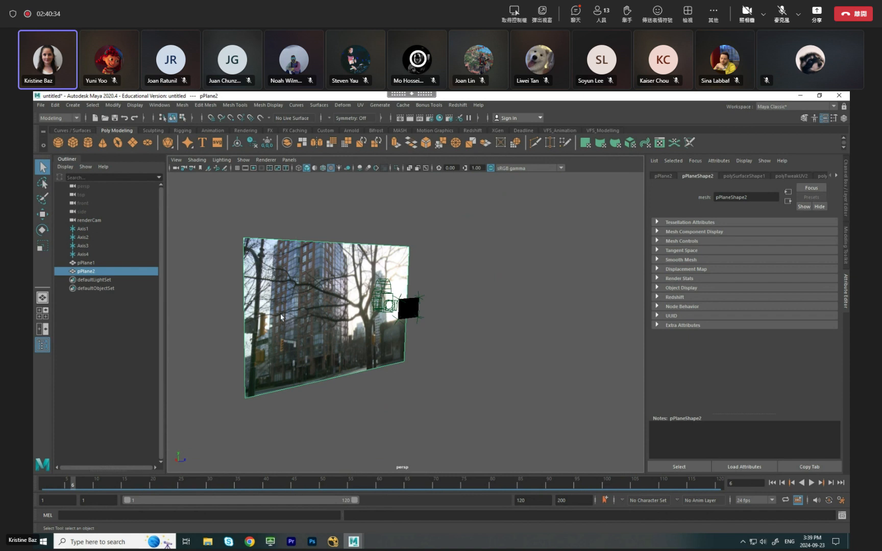
{"action": "right_click", "coordinate": [307, 294]}
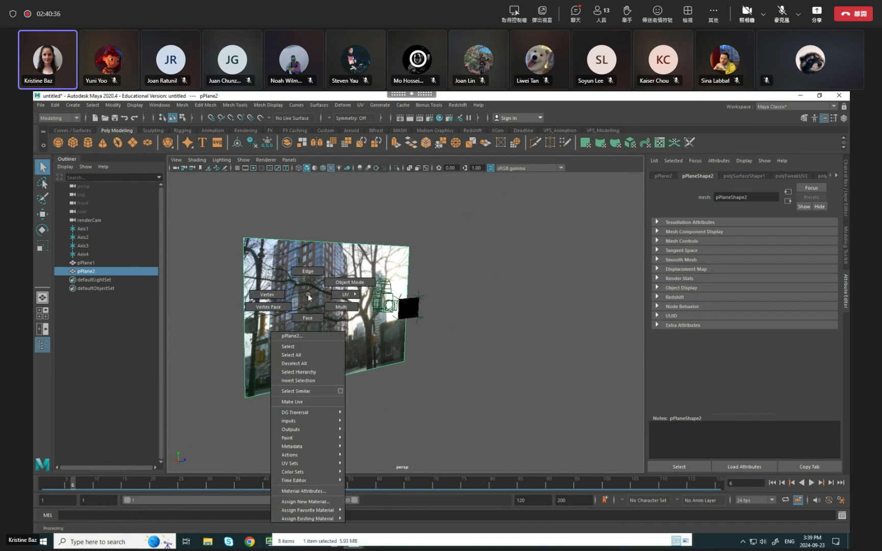
{"action": "left_click", "coordinate": [315, 503]}
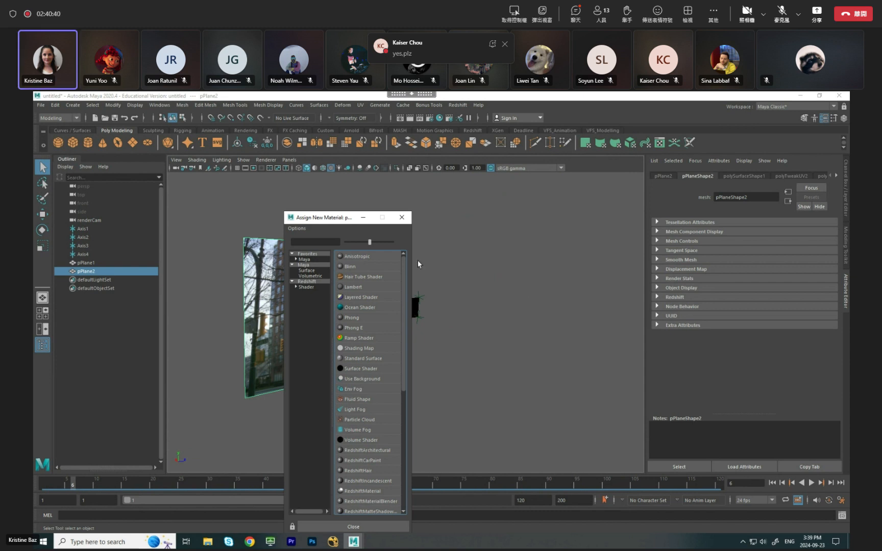
{"action": "left_click_drag", "start_coordinate": [343, 220], "coordinate": [573, 186]}
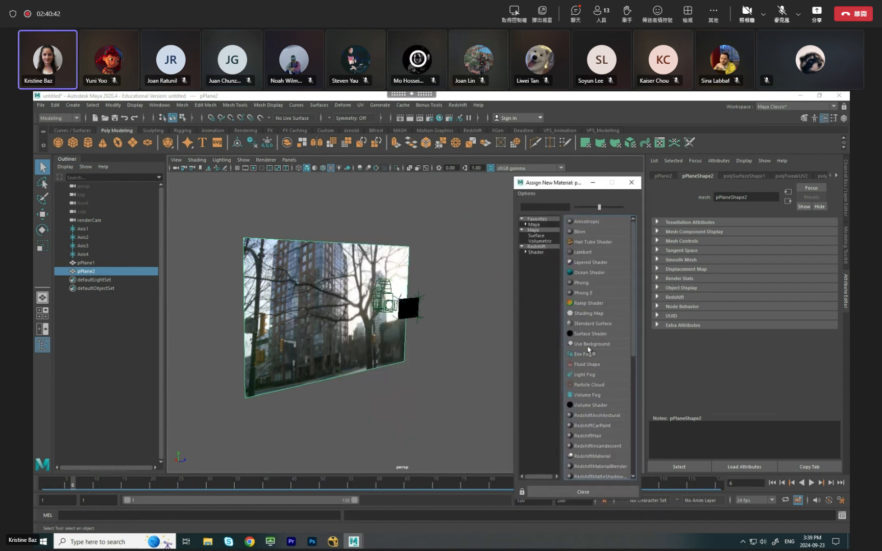
{"action": "left_click", "coordinate": [616, 335]}
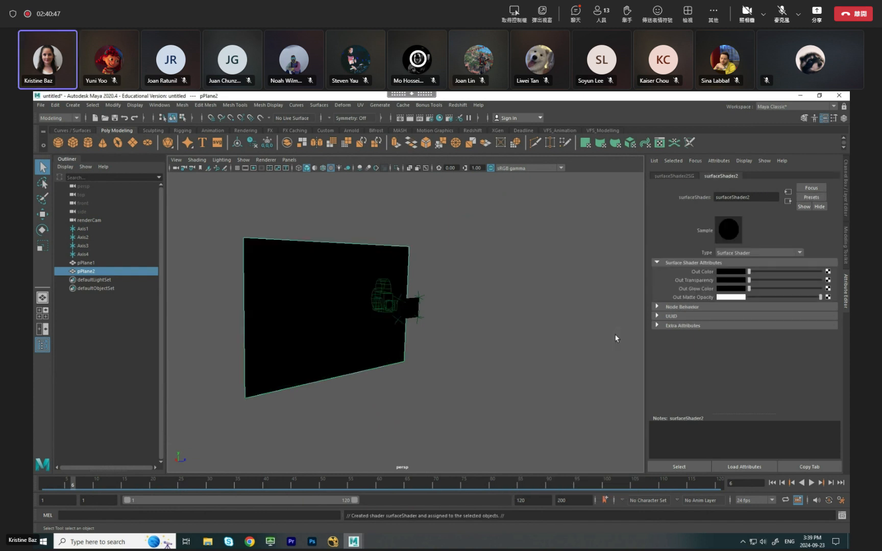
Connect a file texture to the new surface shader's Out Color and load reflectionMap.tga from the VFX3.4 folder.
{"action": "left_click", "coordinate": [827, 272]}
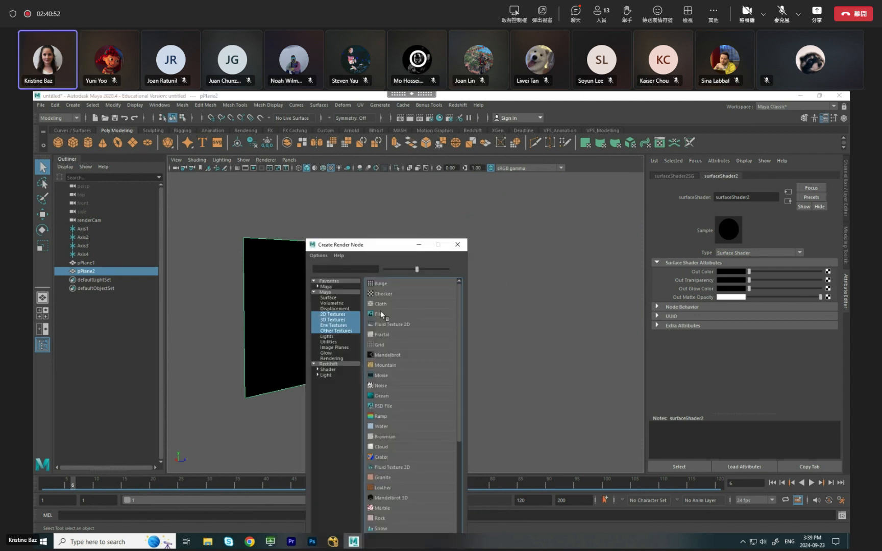
{"action": "left_click", "coordinate": [380, 315]}
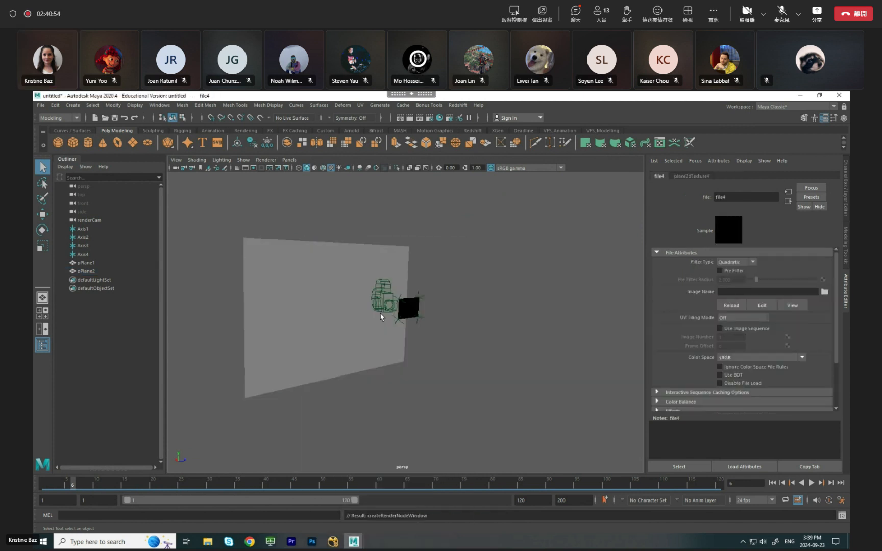
{"action": "left_click", "coordinate": [825, 292]}
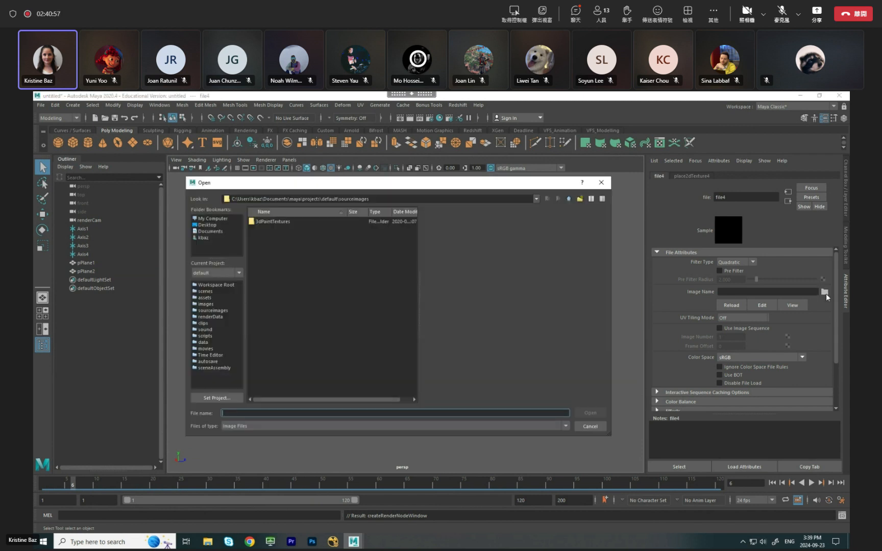
{"action": "left_click", "coordinate": [216, 226]}
{"action": "double_click", "coordinate": [264, 260]}
{"action": "double_click", "coordinate": [271, 223]}
{"action": "left_click", "coordinate": [286, 237]}
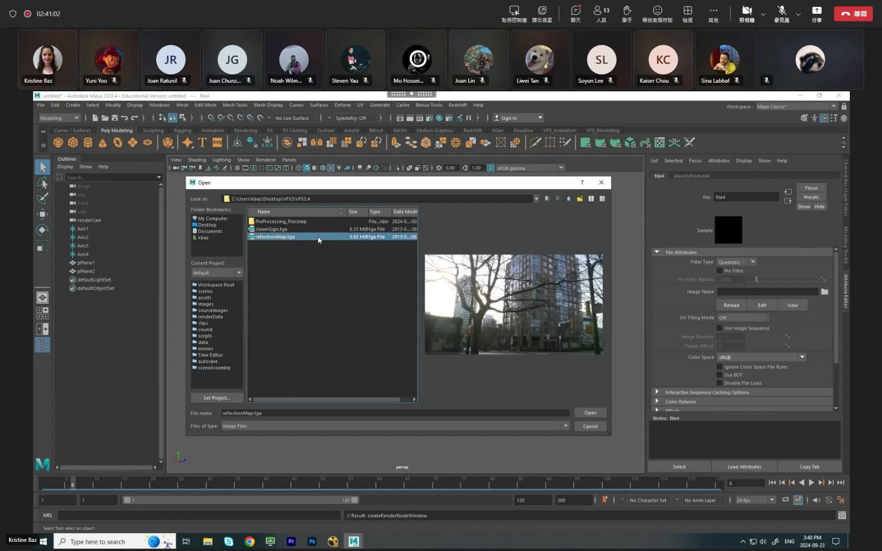
{"action": "left_click", "coordinate": [596, 412]}
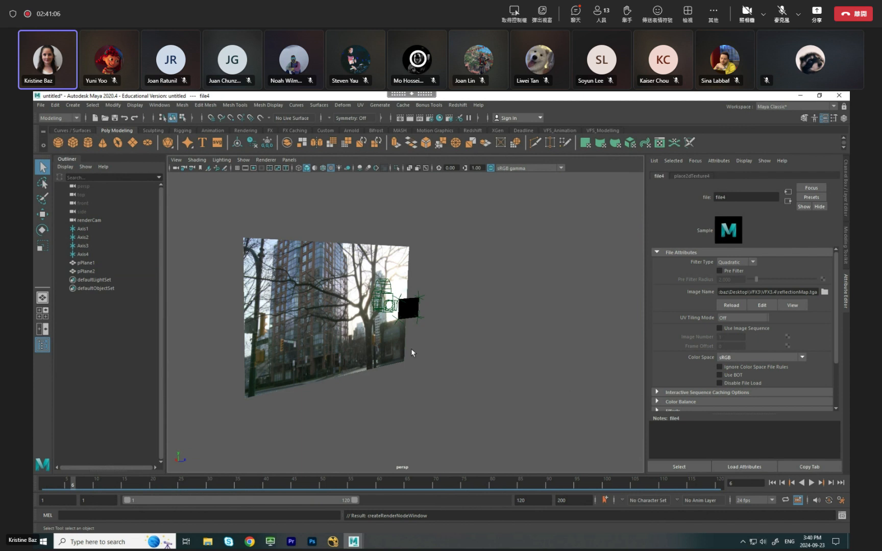
Open the large plane's face in the UV Editor, review the UV Toolkit's rotate options under Transform, and close the editor.
{"action": "left_click", "coordinate": [325, 278]}
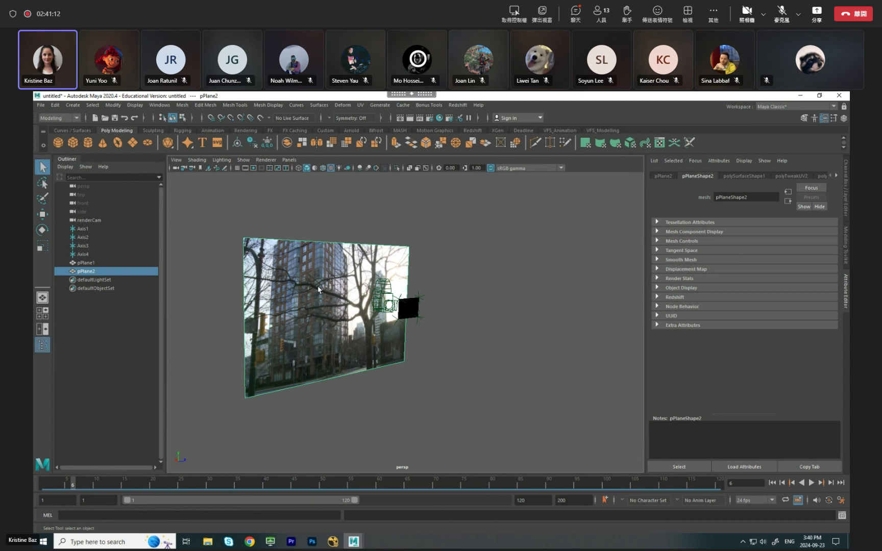
{"action": "right_click_drag", "start_coordinate": [318, 287], "coordinate": [319, 313]}
{"action": "left_click", "coordinate": [319, 312]}
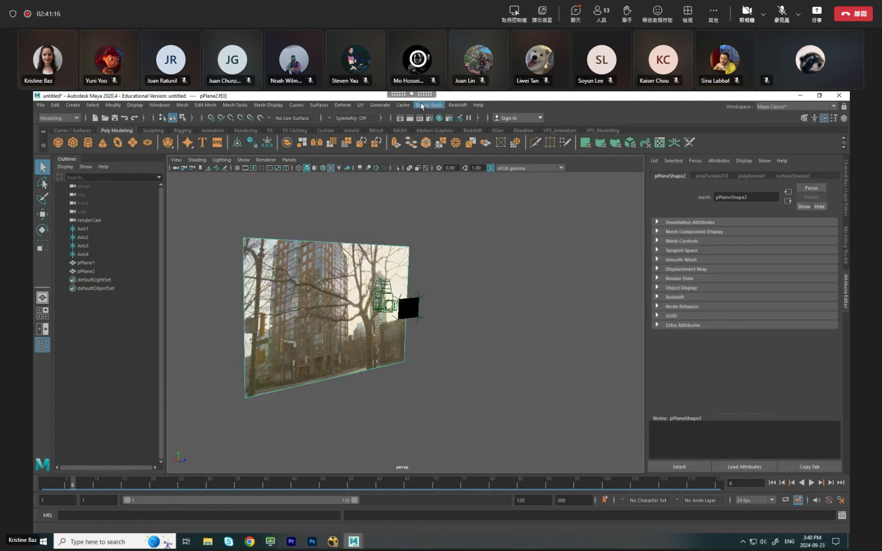
{"action": "left_click", "coordinate": [379, 106]}
{"action": "left_click", "coordinate": [363, 114]}
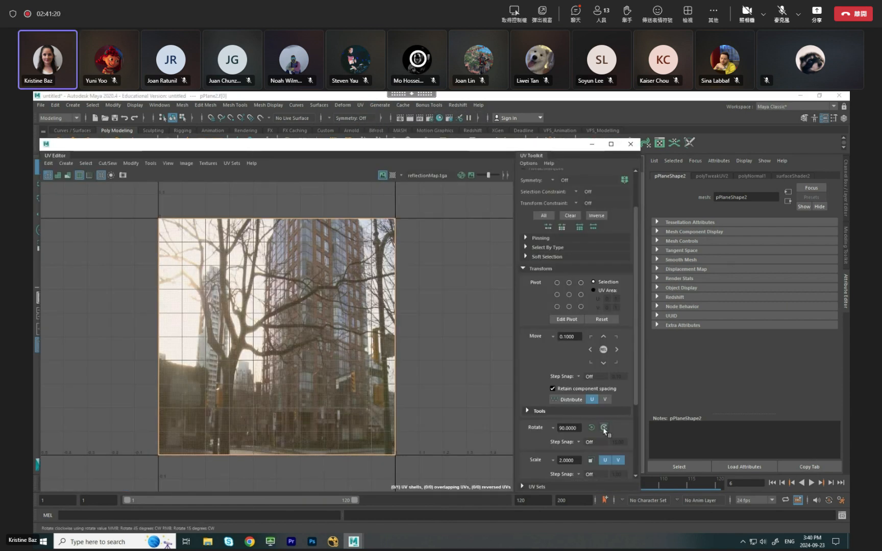
{"action": "left_click", "coordinate": [524, 267]}
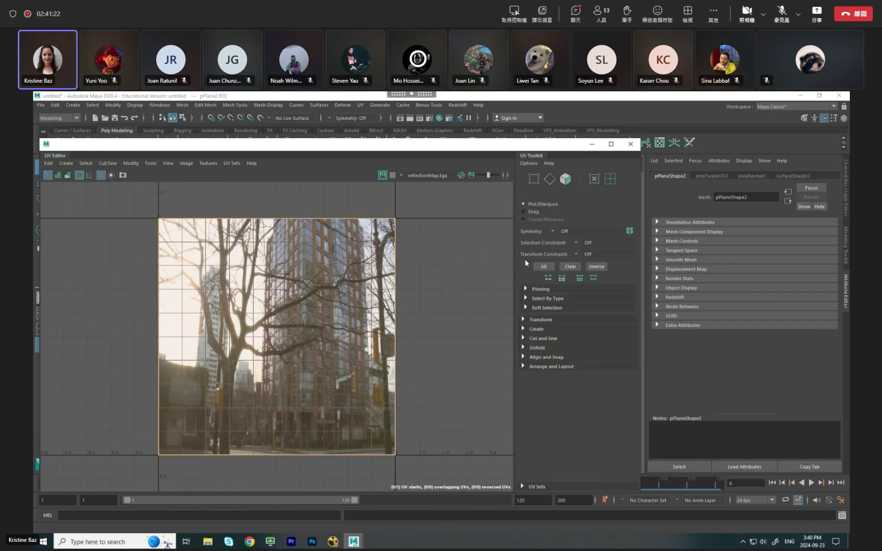
{"action": "left_click", "coordinate": [527, 318]}
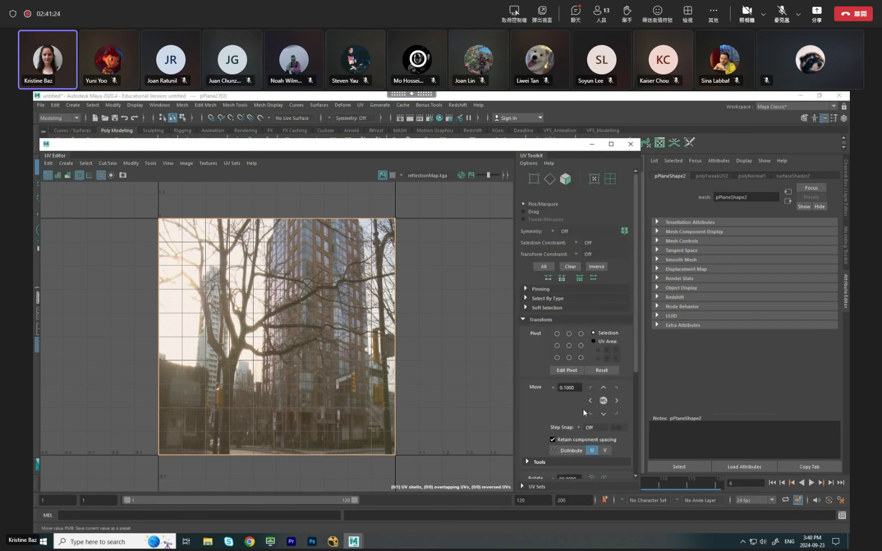
{"action": "scroll", "coordinate": [609, 440], "scroll_direction": "down", "scroll_amount": 1}
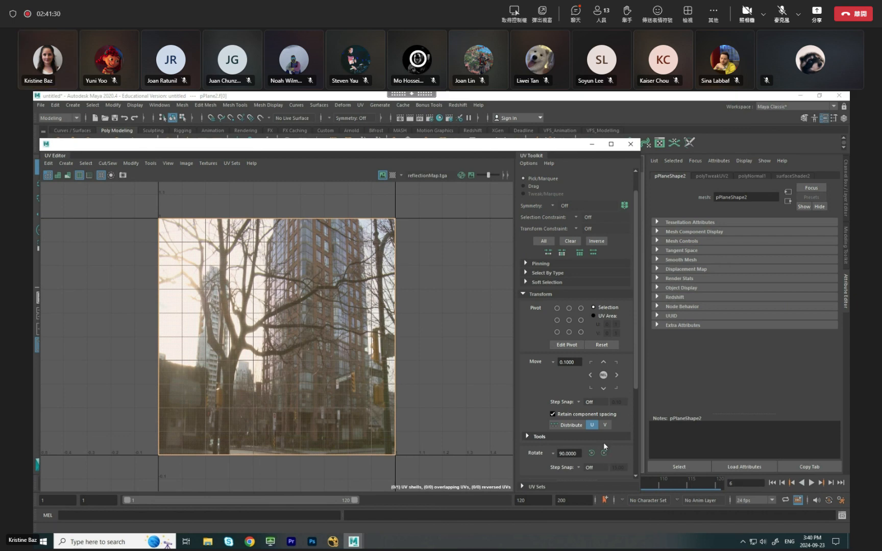
{"action": "left_click", "coordinate": [630, 144]}
{"action": "right_click_drag", "start_coordinate": [364, 296], "coordinate": [375, 255]}
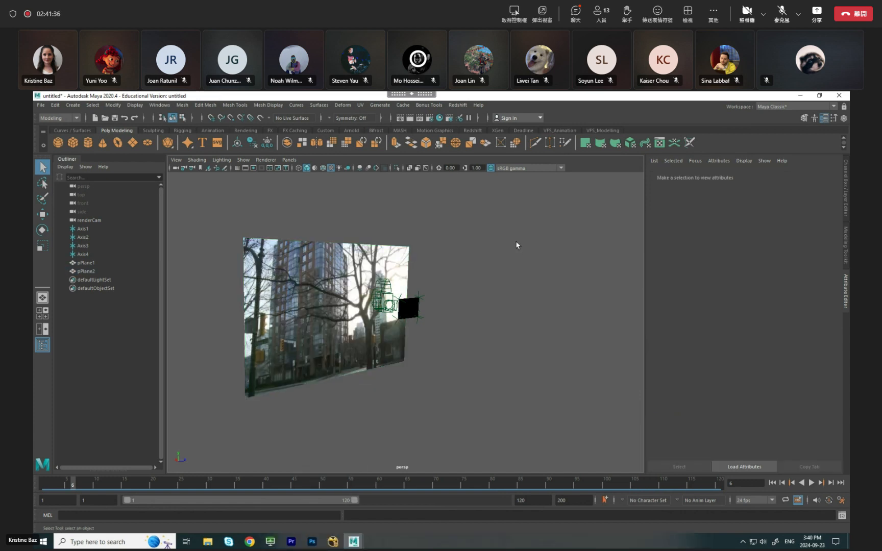
Run an IPR render of the current frame from a perspective view showing both planes.
{"action": "left_click_drag", "start_coordinate": [438, 389], "coordinate": [485, 391], "text": "alt"}
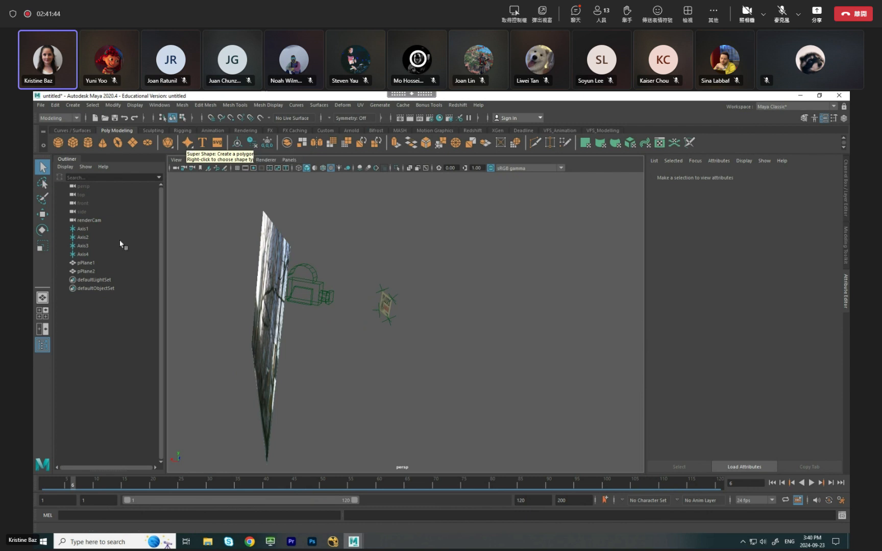
{"action": "left_click", "coordinate": [422, 121]}
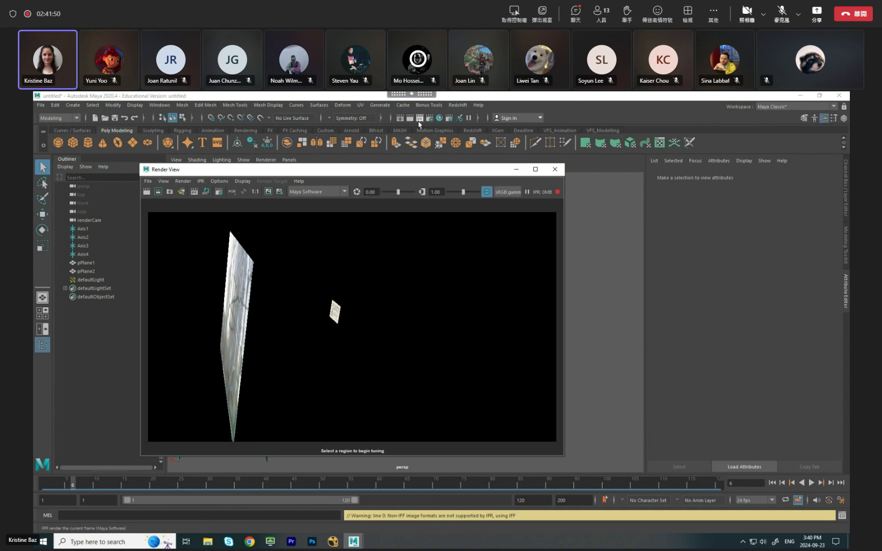
Render the current frame through renderCam with Maya Software and close the Render View.
{"action": "left_click_drag", "start_coordinate": [190, 171], "coordinate": [196, 171]}
{"action": "left_click", "coordinate": [194, 183]}
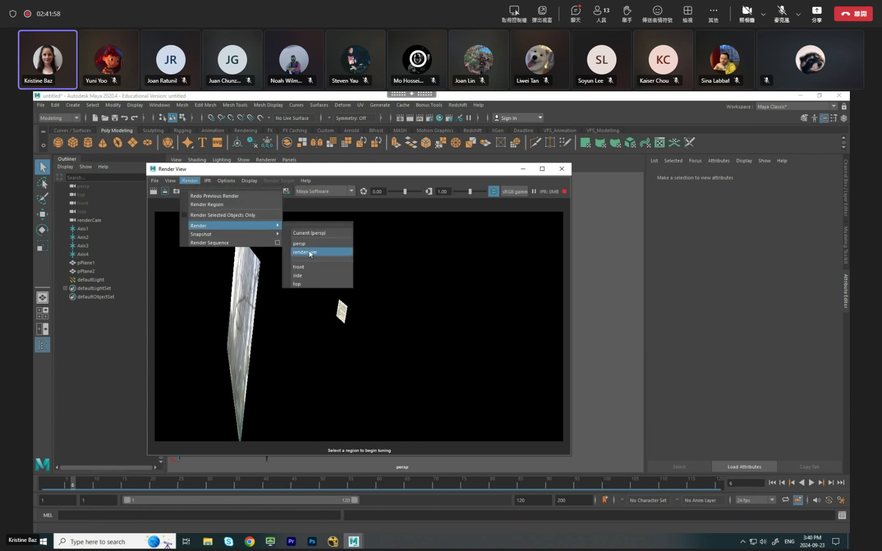
{"action": "left_click", "coordinate": [309, 250]}
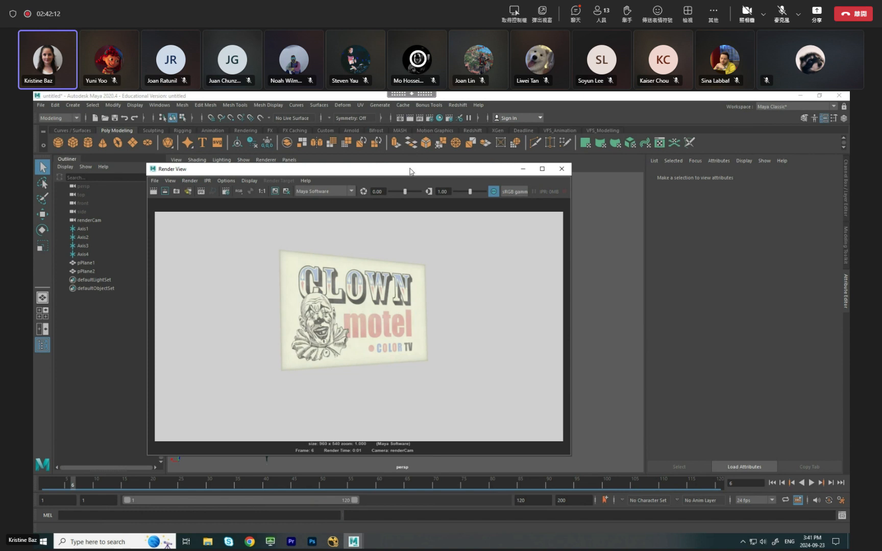
{"action": "left_click_drag", "start_coordinate": [409, 169], "coordinate": [392, 165]}
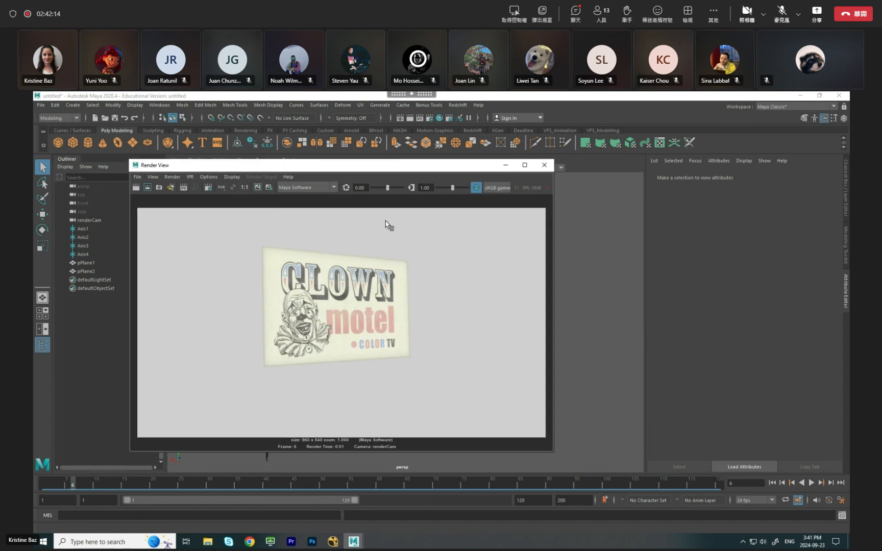
{"action": "left_click", "coordinate": [544, 165]}
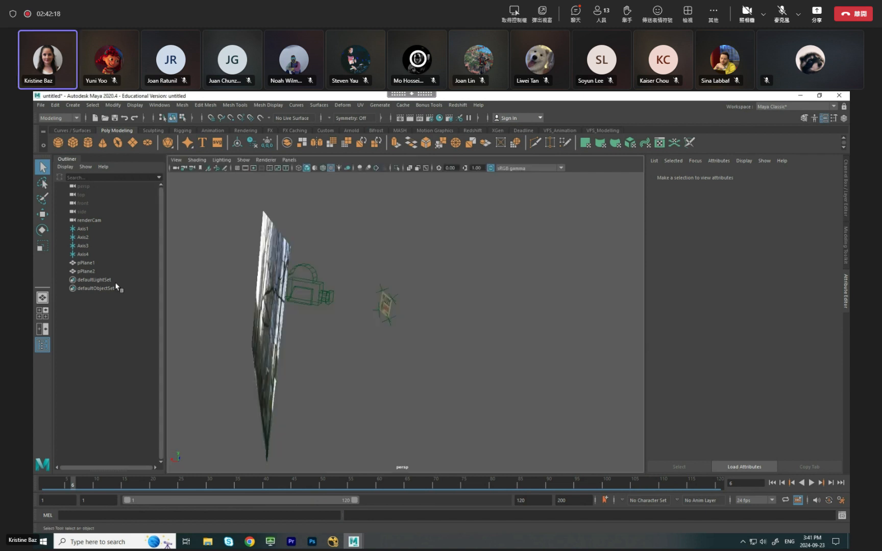
Set the Environment background color of renderCam to black.
{"action": "left_click", "coordinate": [90, 220]}
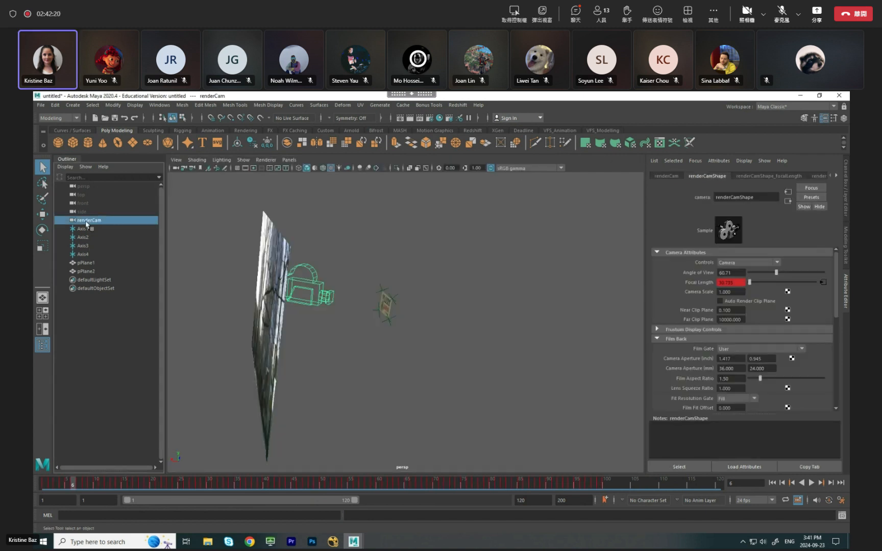
{"action": "left_click", "coordinate": [85, 228]}
{"action": "left_click", "coordinate": [92, 221]}
{"action": "left_click_drag", "start_coordinate": [836, 261], "coordinate": [839, 349]}
{"action": "left_click", "coordinate": [704, 322]}
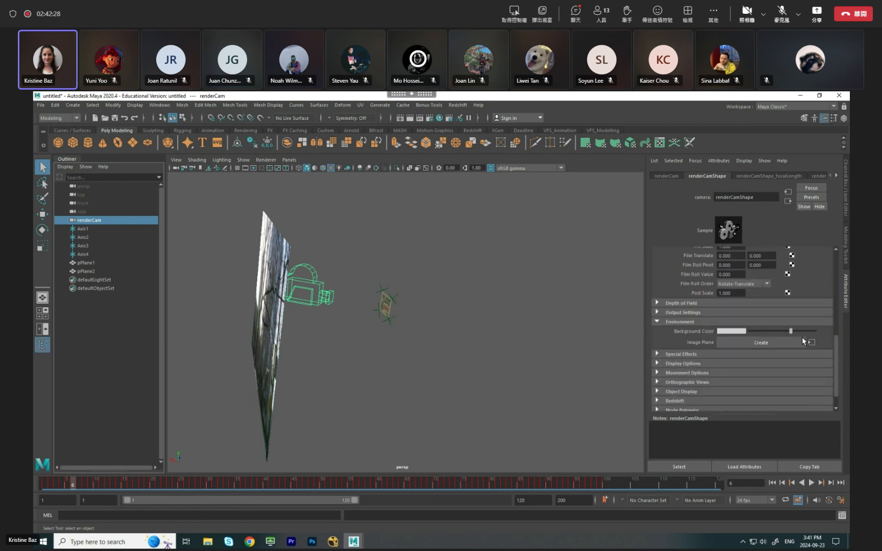
{"action": "left_click_drag", "start_coordinate": [790, 333], "coordinate": [724, 335]}
Reopen the Render View and render the frame through renderCam against the black background.
{"action": "left_click", "coordinate": [428, 122]}
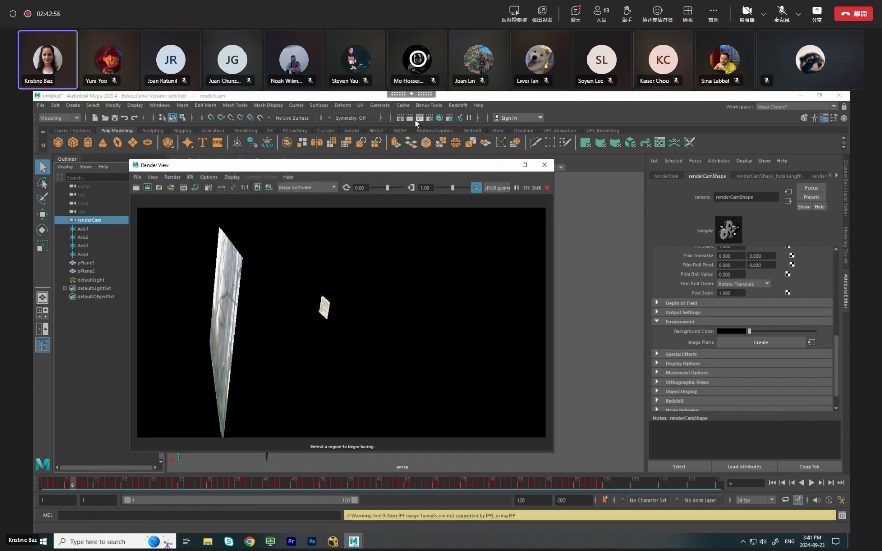
{"action": "left_click", "coordinate": [172, 177]}
{"action": "mouse_move", "coordinate": [204, 222]}
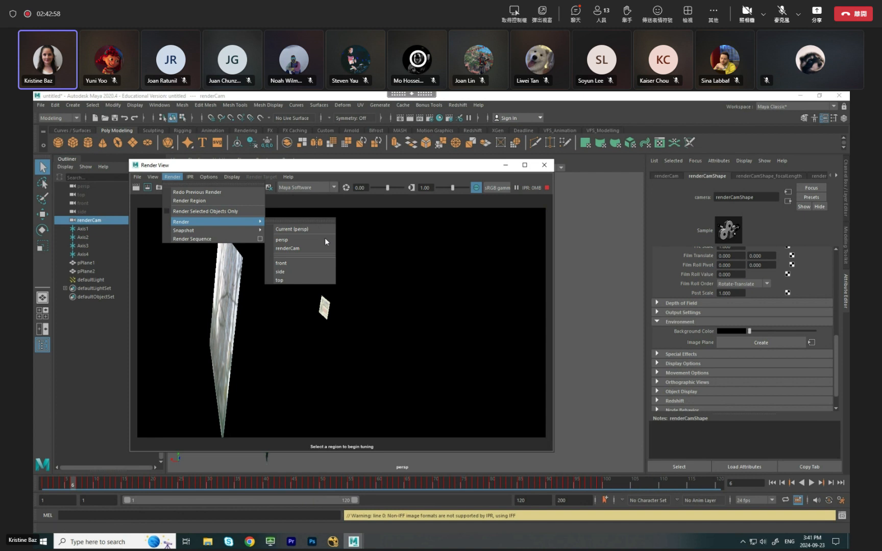
{"action": "left_click", "coordinate": [299, 248]}
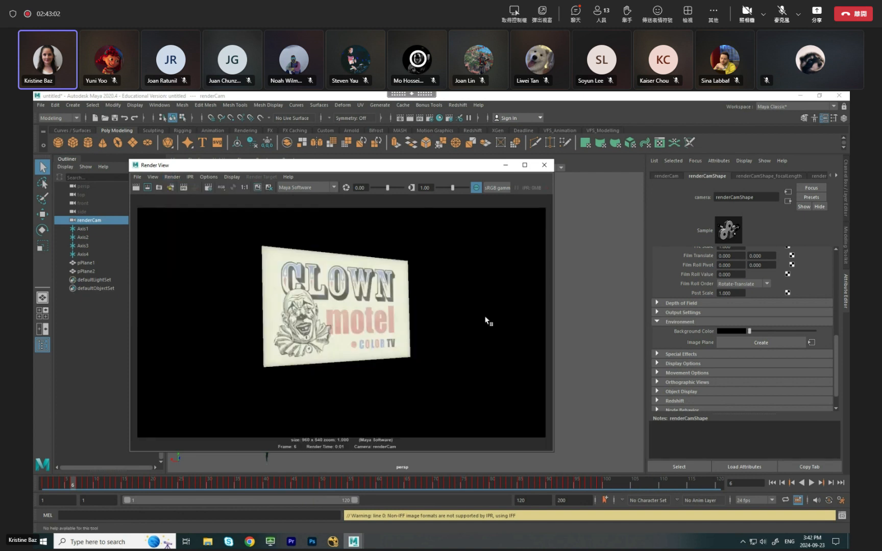
Switch the Render View's renderer to Redshift and start an IPR render of the clown sign.
{"action": "left_click", "coordinate": [307, 187]}
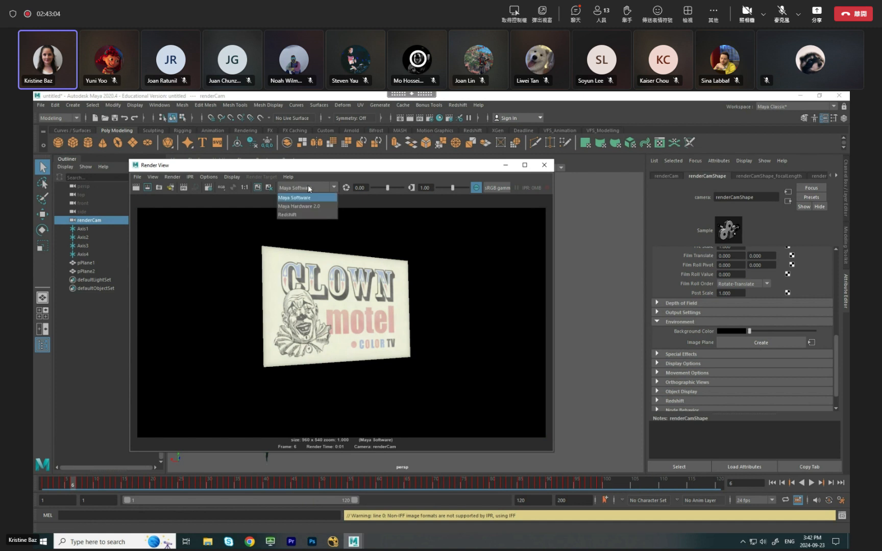
{"action": "left_click", "coordinate": [296, 219]}
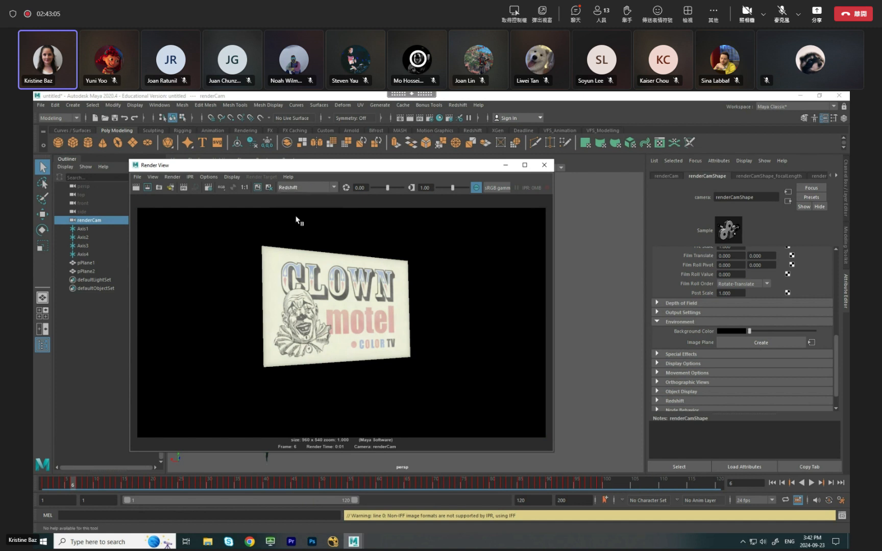
{"action": "left_click", "coordinate": [184, 187]}
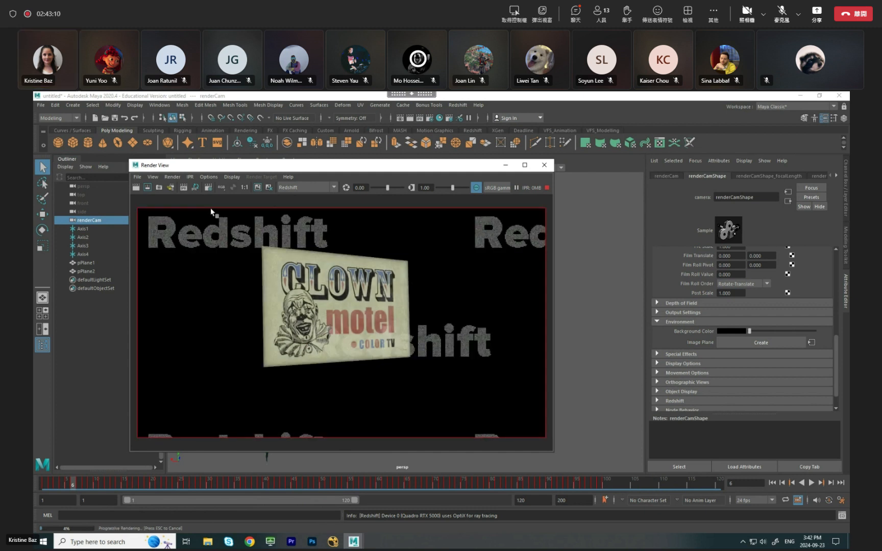
{"action": "mouse_move", "coordinate": [326, 172]}
{"action": "left_mouse_down"}
{"action": "mouse_move", "coordinate": [343, 171]}
{"action": "mouse_move", "coordinate": [330, 169]}
{"action": "left_mouse_up"}
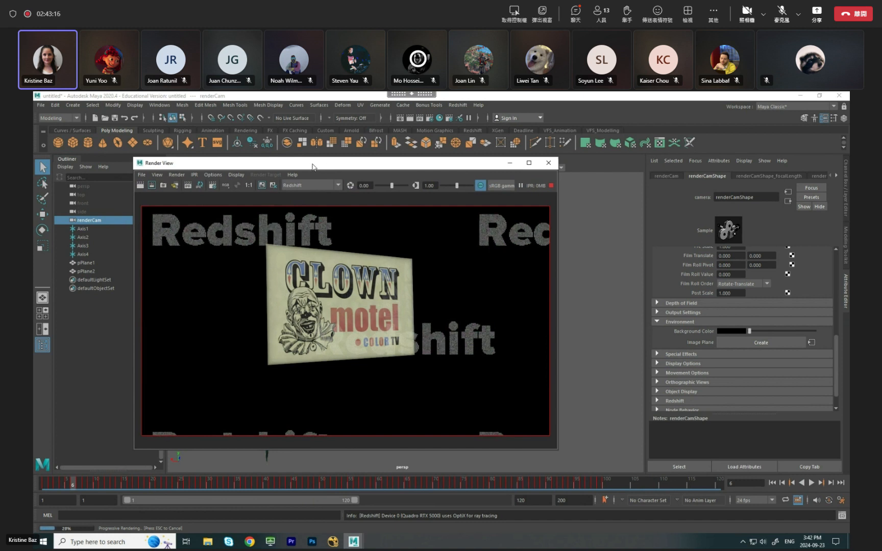
{"action": "left_click_drag", "start_coordinate": [312, 164], "coordinate": [336, 165]}
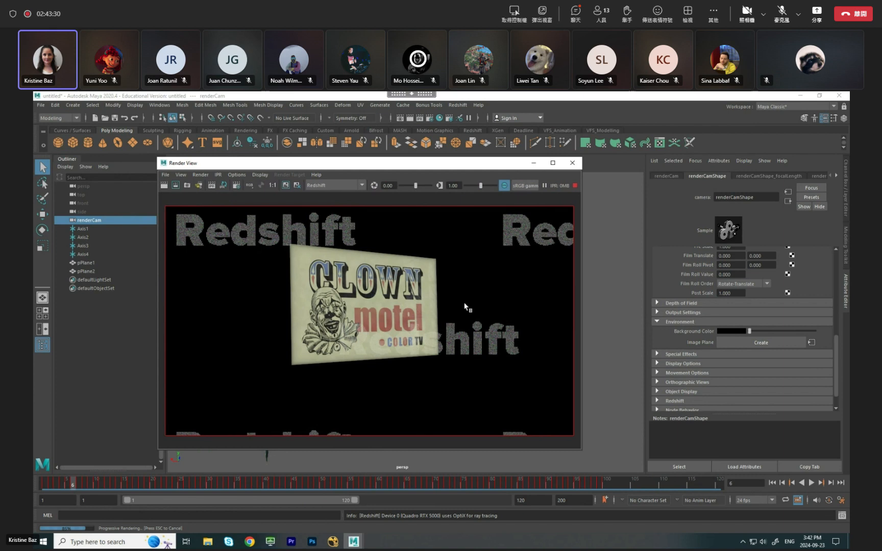
Set the clown sign material's reflection Fresnel Type to Color + Edge Tint and raise its Reflectivity to light grey.
{"action": "left_click_drag", "start_coordinate": [488, 163], "coordinate": [200, 174]}
{"action": "left_click", "coordinate": [386, 309]}
{"action": "right_click_drag", "start_coordinate": [386, 307], "coordinate": [417, 439]}
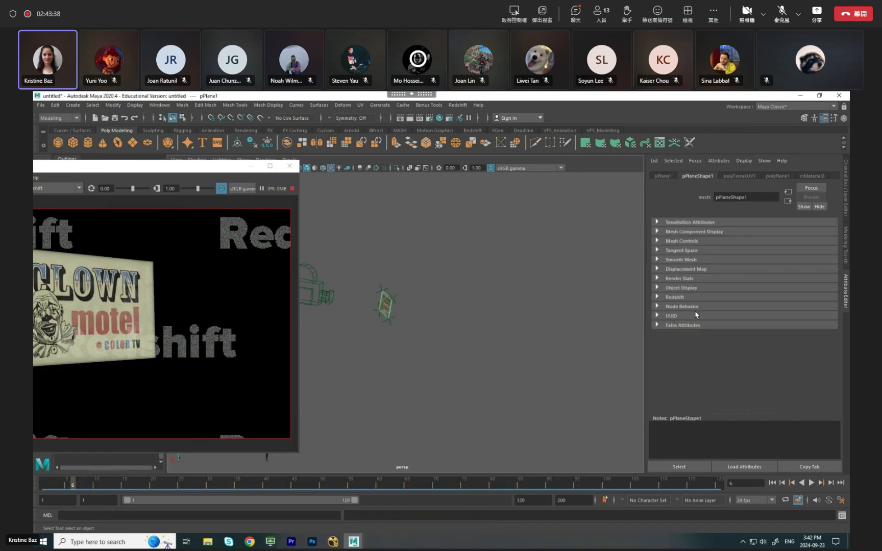
{"action": "left_click", "coordinate": [806, 177]}
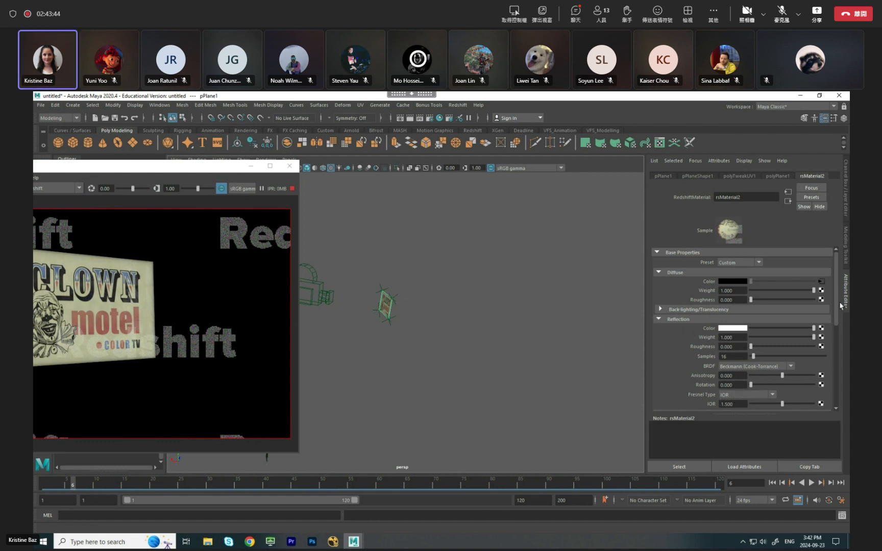
{"action": "scroll", "coordinate": [836, 304], "scroll_direction": "down", "scroll_amount": 2}
{"action": "left_click", "coordinate": [755, 371]}
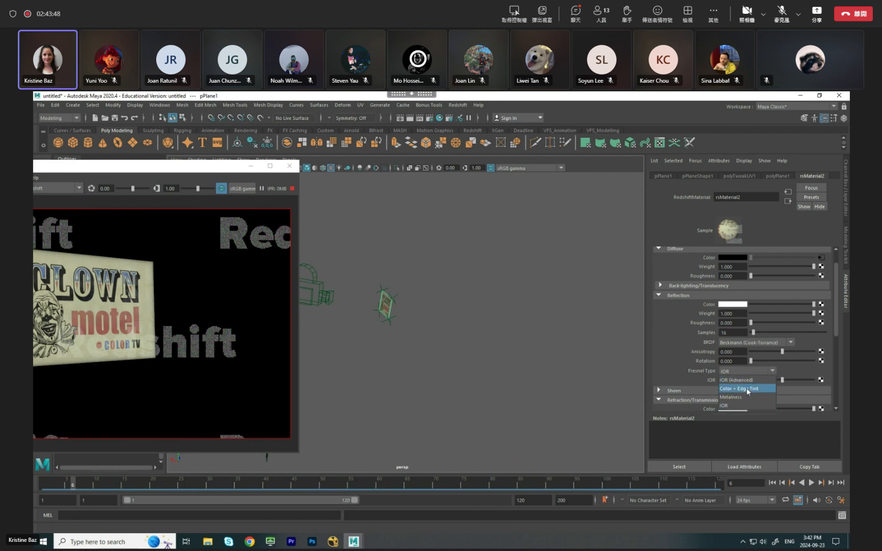
{"action": "left_click", "coordinate": [746, 388]}
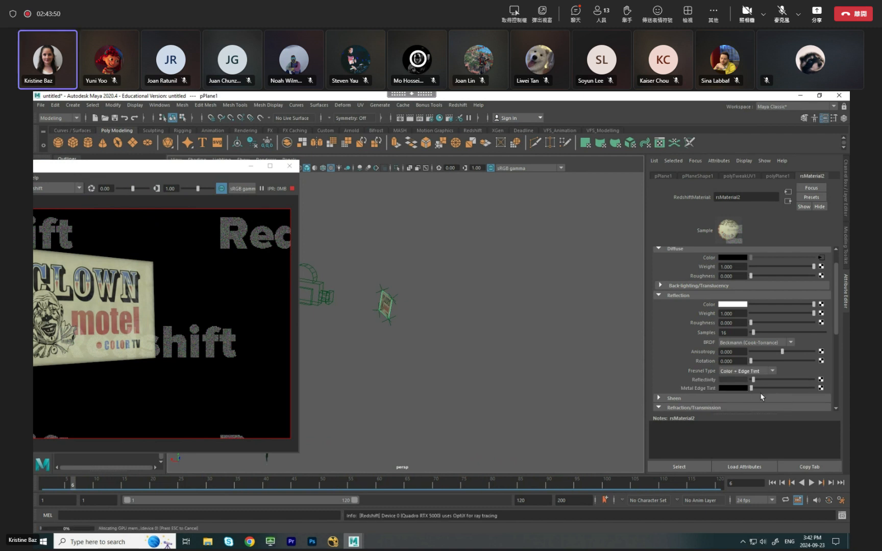
{"action": "left_click_drag", "start_coordinate": [759, 380], "coordinate": [782, 381]}
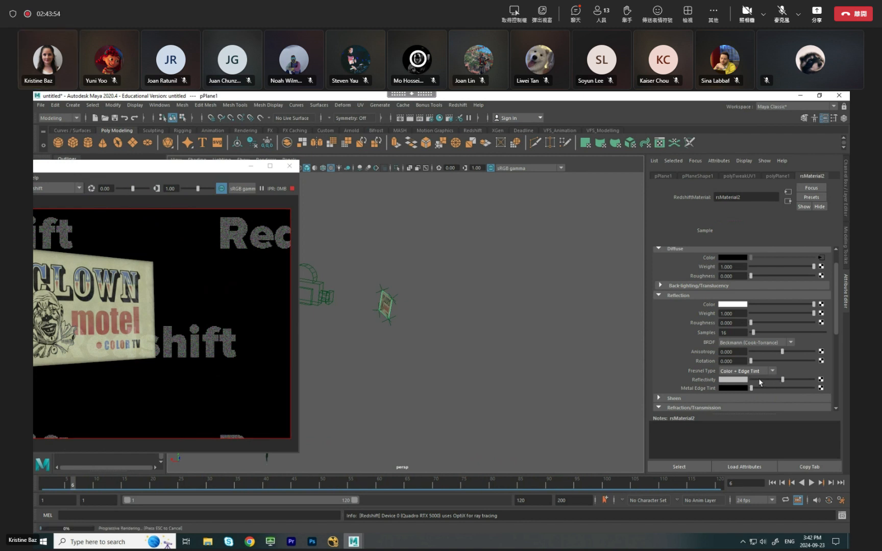
{"action": "left_click_drag", "start_coordinate": [150, 169], "coordinate": [215, 171]}
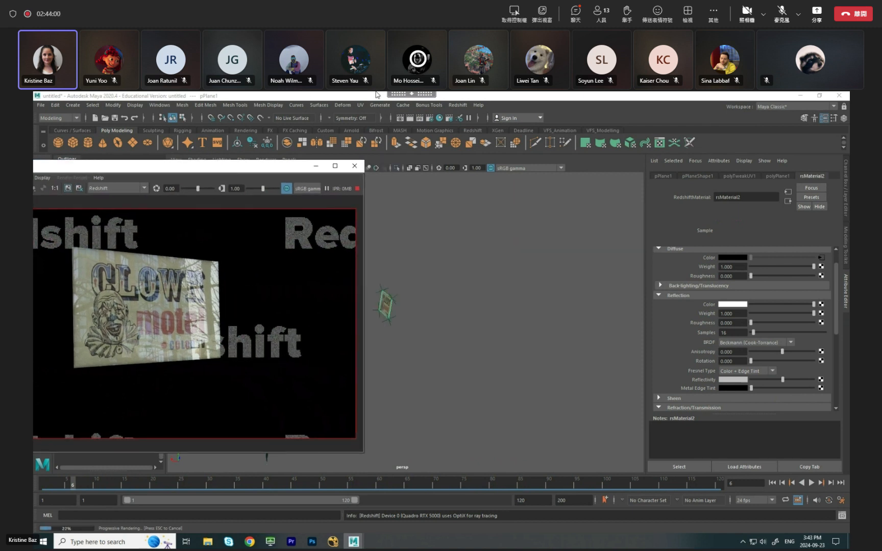
{"action": "left_click", "coordinate": [464, 95]}
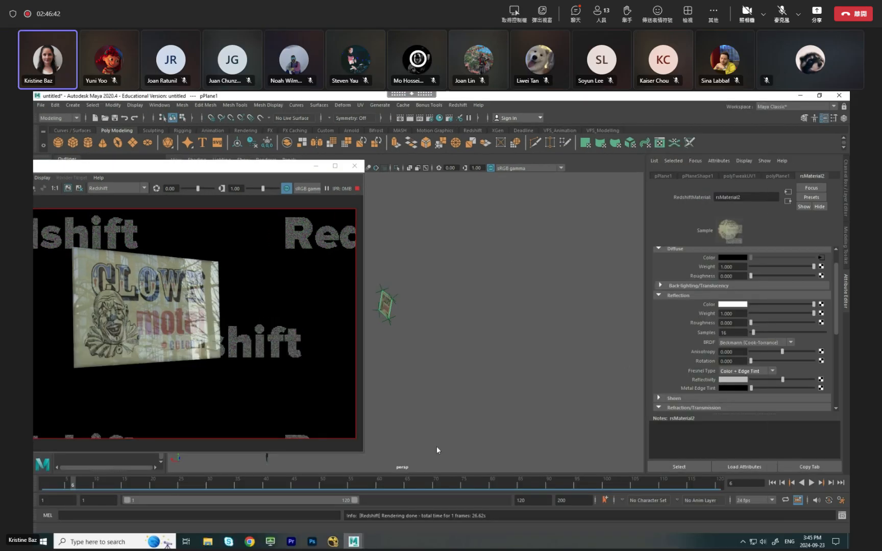
Preview the sign's reflection in the IPR render at frames 66, 95 and 120.
{"action": "left_click", "coordinate": [412, 487]}
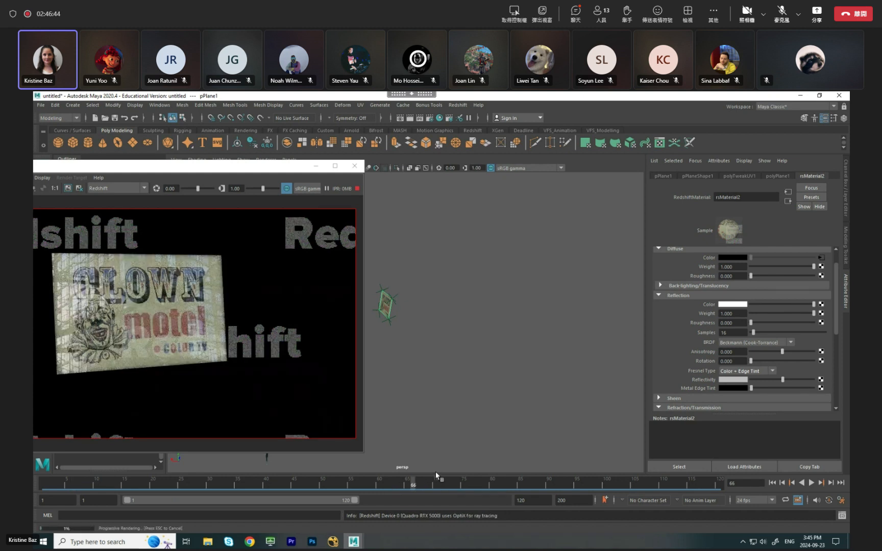
{"action": "left_click", "coordinate": [577, 486]}
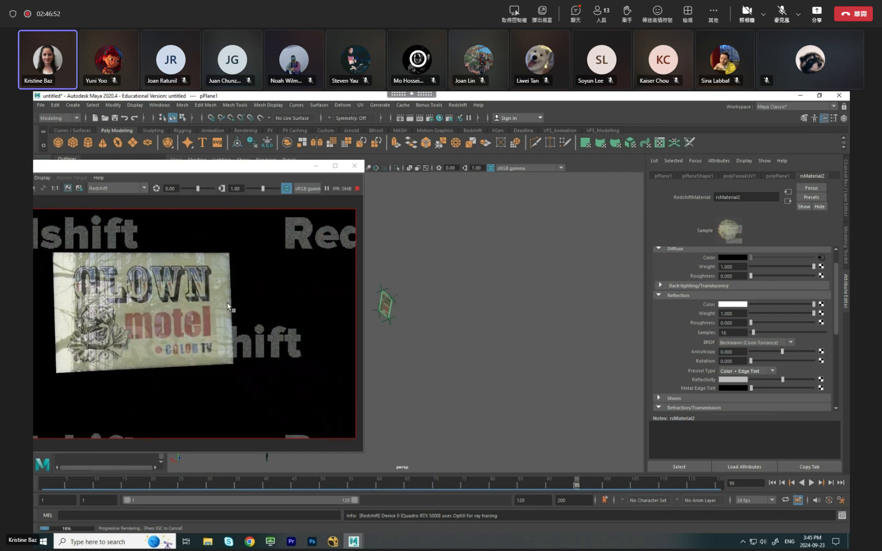
{"action": "left_click_drag", "start_coordinate": [603, 487], "coordinate": [721, 484]}
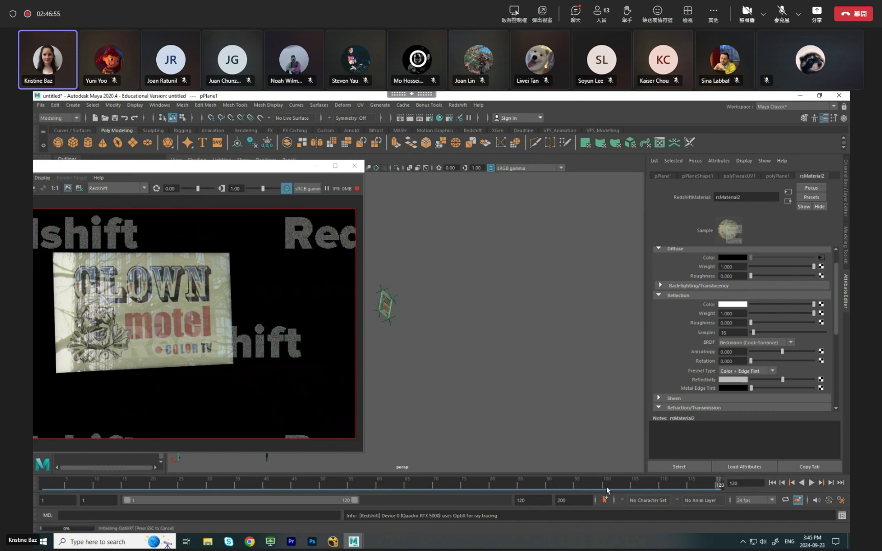
Set the playback range's end frame to 100.
{"action": "double_click", "coordinate": [536, 502]}
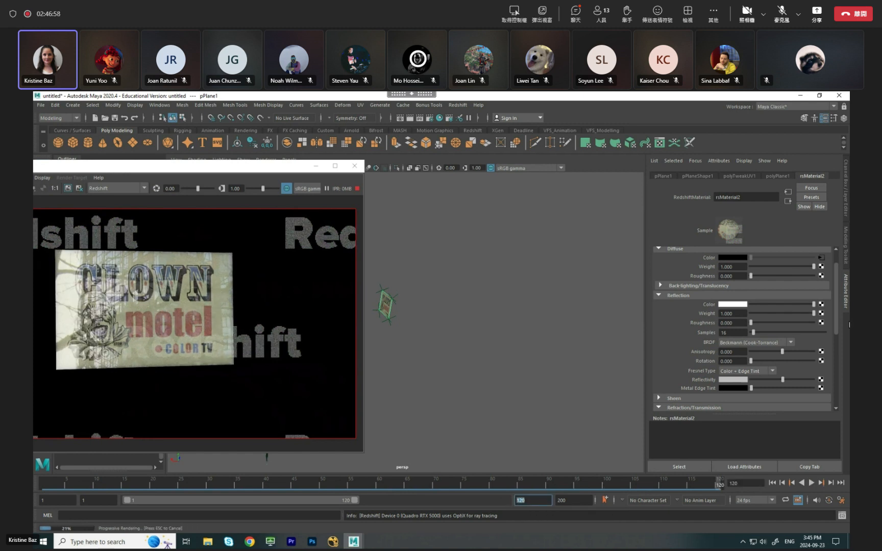
{"action": "type", "text": "100"}
{"action": "key", "text": "Return"}
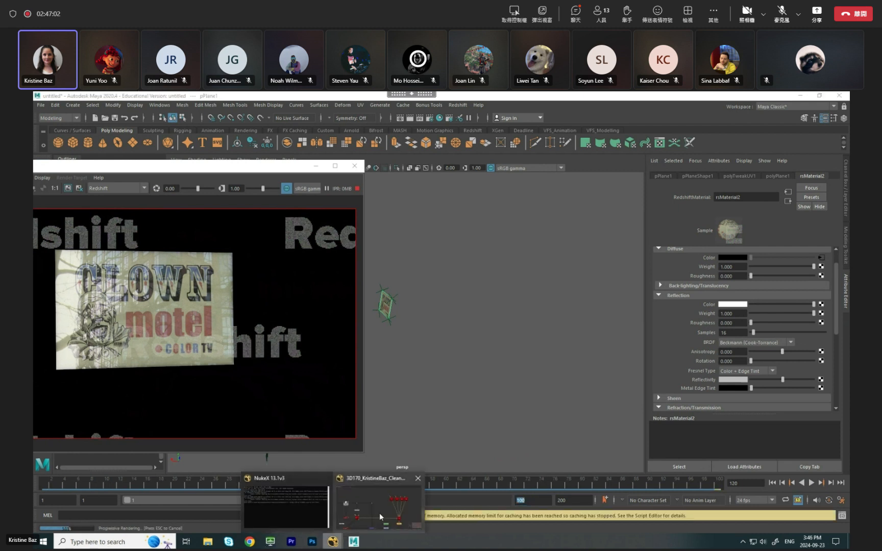
Switch to NukeX, check the first and last frames of the tracked footage, and return to Maya.
{"action": "left_click", "coordinate": [378, 512]}
{"action": "key", "text": "space"}
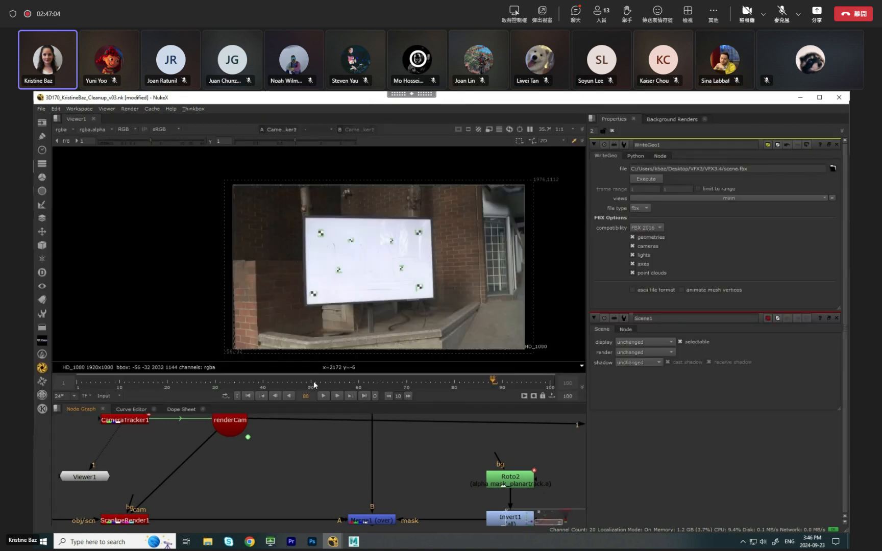
{"action": "left_click", "coordinate": [81, 382]}
{"action": "left_click", "coordinate": [78, 382]}
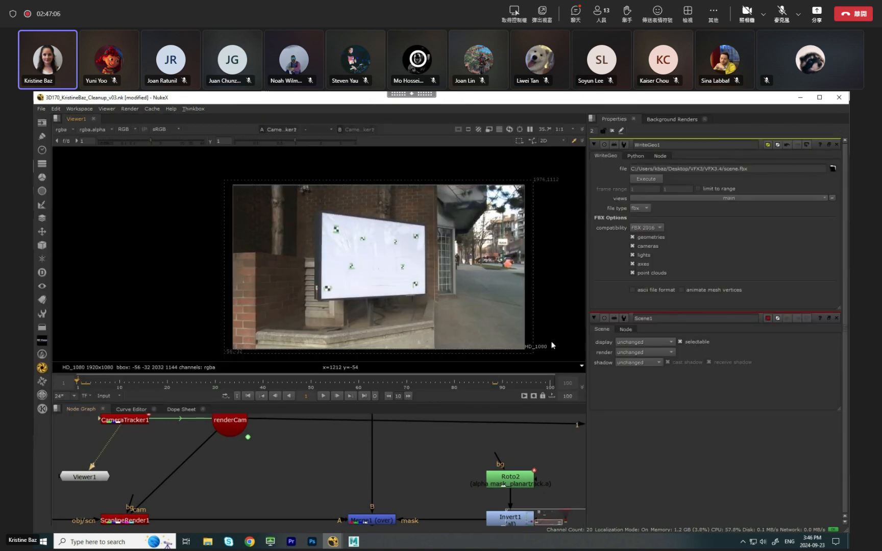
{"action": "left_click", "coordinate": [552, 385]}
{"action": "left_click", "coordinate": [801, 98]}
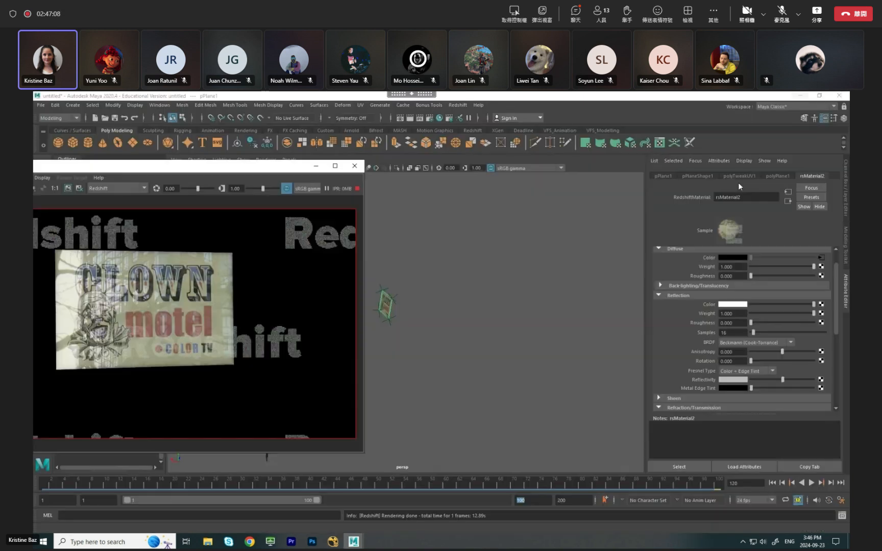
Preview the sign's reflection at frames 100 and 1, and minimize the Render View.
{"action": "left_click", "coordinate": [719, 488]}
{"action": "left_click", "coordinate": [42, 485]}
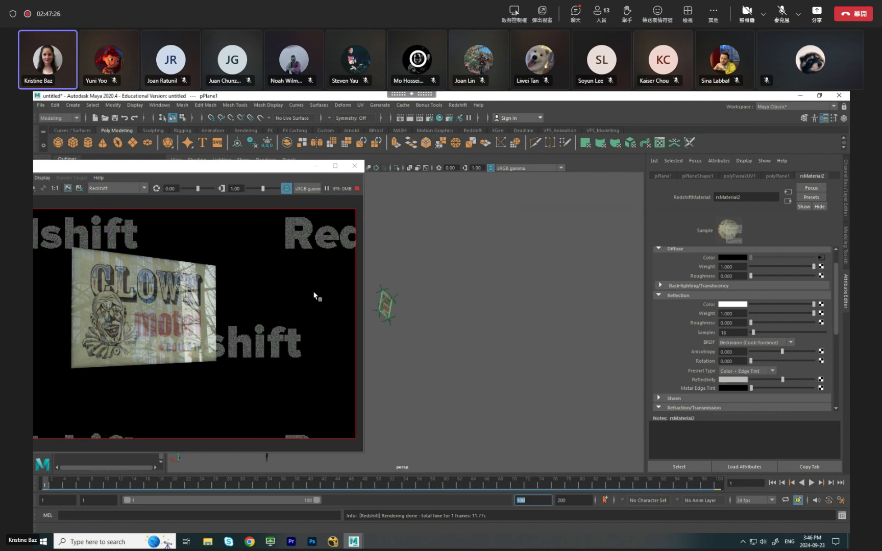
{"action": "left_click_drag", "start_coordinate": [261, 168], "coordinate": [298, 192]}
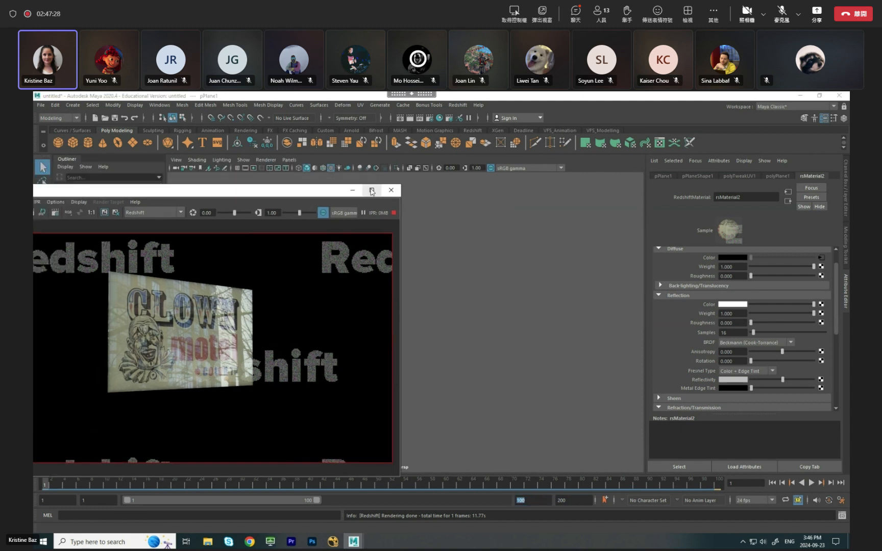
{"action": "left_click", "coordinate": [355, 191]}
Select the large reflection plane behind the camera and play the animation from a view facing it.
{"action": "left_click", "coordinate": [276, 280]}
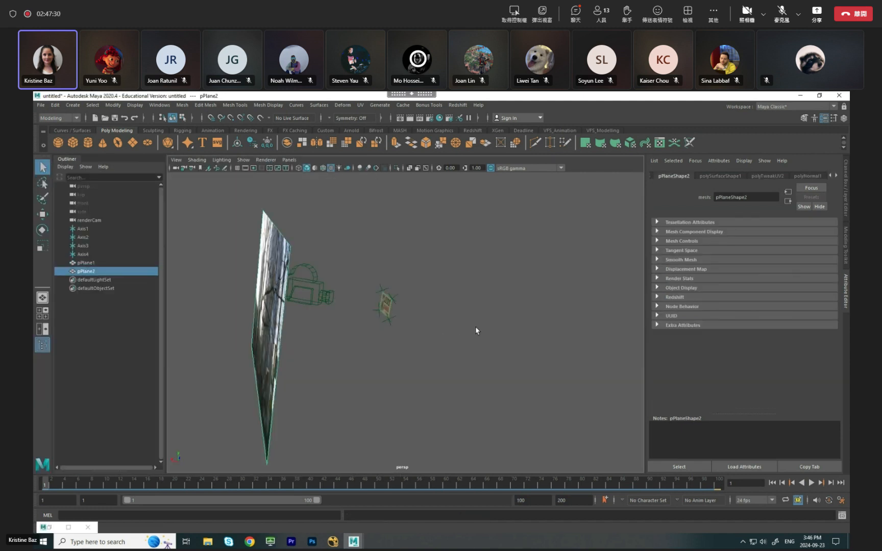
{"action": "left_click_drag", "start_coordinate": [445, 344], "coordinate": [386, 322], "text": "ctrl"}
{"action": "key", "text": "alt+v"}
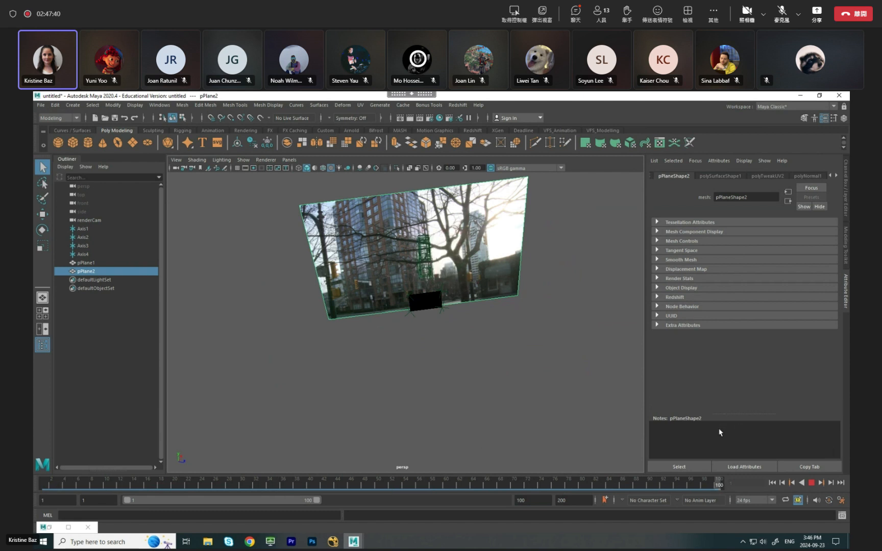
Restore the Render View and scrub to frame 85 to compare the rendered reflection with the plane behind it.
{"action": "left_click", "coordinate": [53, 529]}
{"action": "left_click_drag", "start_coordinate": [348, 487], "coordinate": [202, 495]}
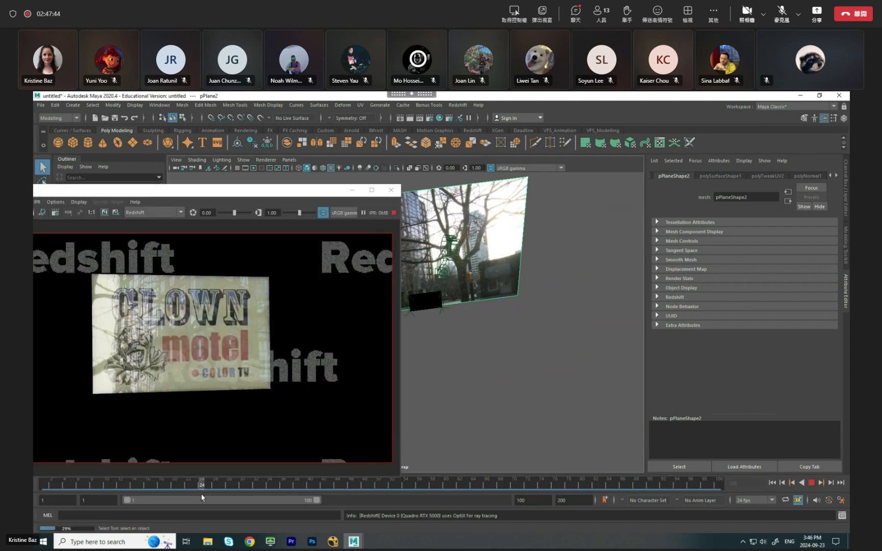
{"action": "left_click_drag", "start_coordinate": [46, 506], "coordinate": [616, 483]}
{"action": "left_click_drag", "start_coordinate": [294, 193], "coordinate": [357, 180]}
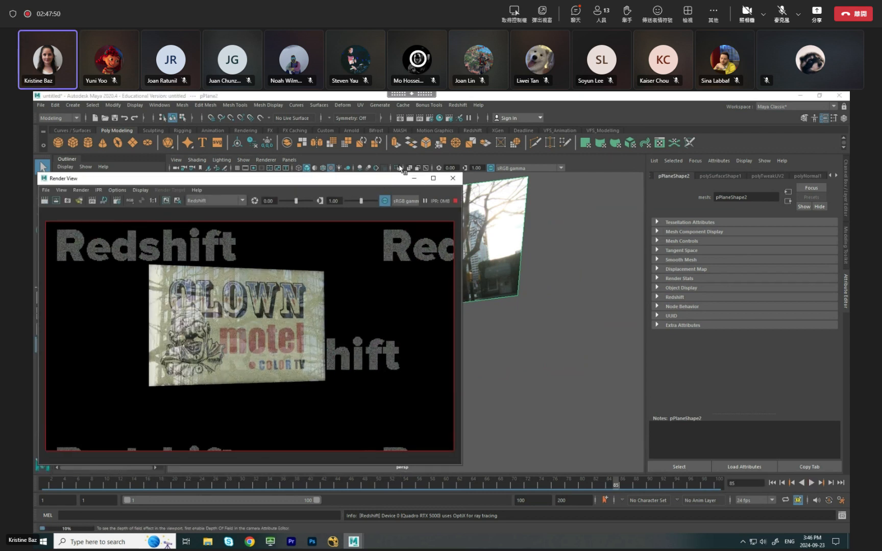
{"action": "left_click_drag", "start_coordinate": [384, 181], "coordinate": [321, 177]}
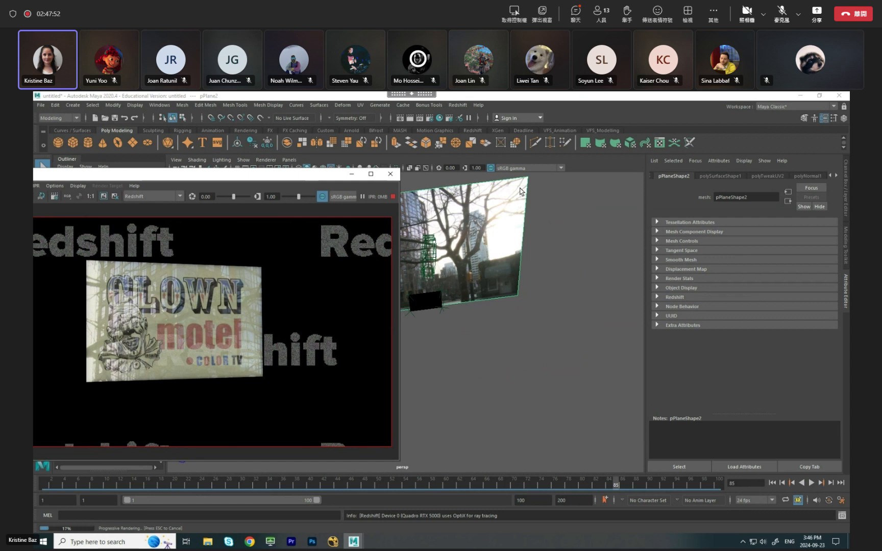
Lower the reflectivity of the clown sign plane's rsMaterial2 slightly for a subtler street reflection, and close the Render View.
{"action": "left_click", "coordinate": [431, 306]}
{"action": "right_click_drag", "start_coordinate": [431, 306], "coordinate": [434, 503]}
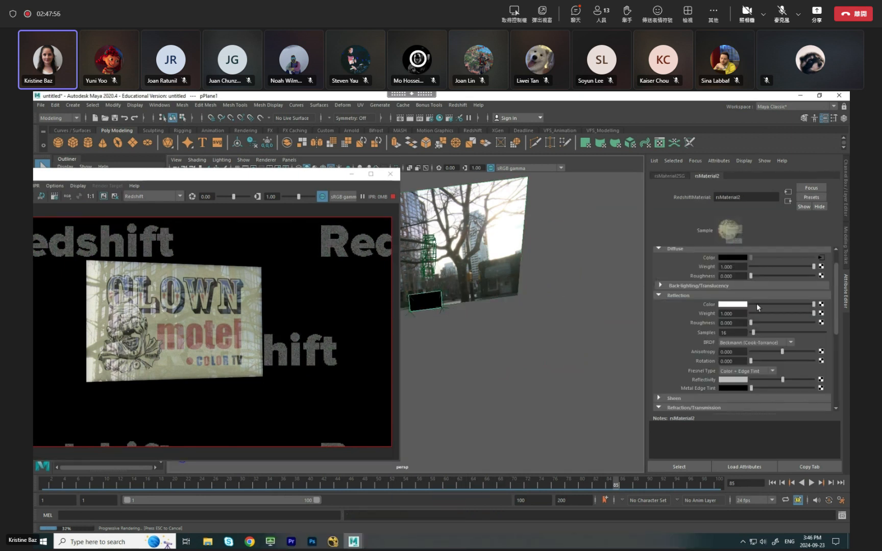
{"action": "left_click_drag", "start_coordinate": [782, 379], "coordinate": [800, 383]}
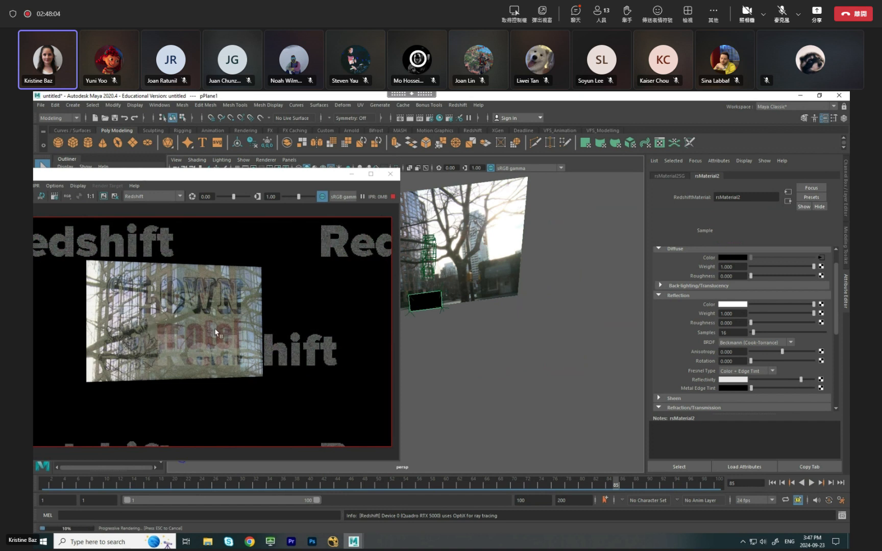
{"action": "left_click_drag", "start_coordinate": [769, 379], "coordinate": [775, 381]}
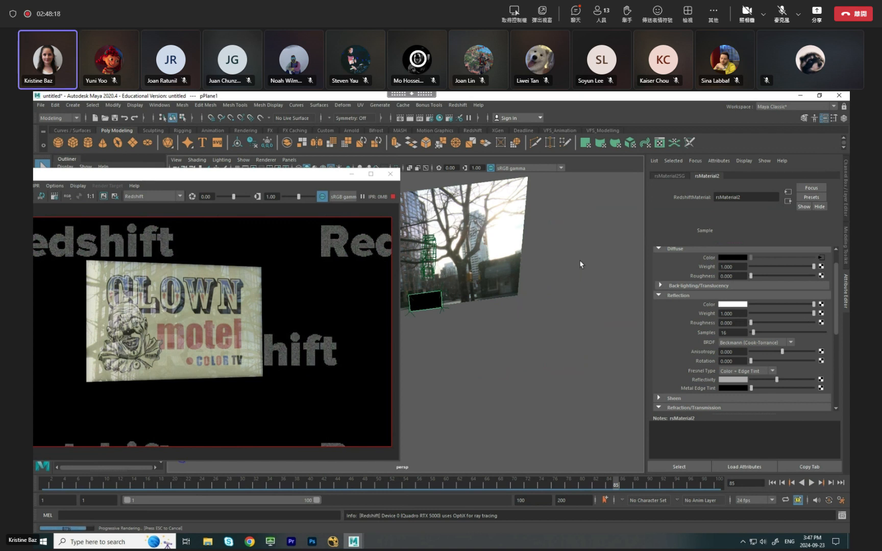
{"action": "left_click", "coordinate": [391, 174]}
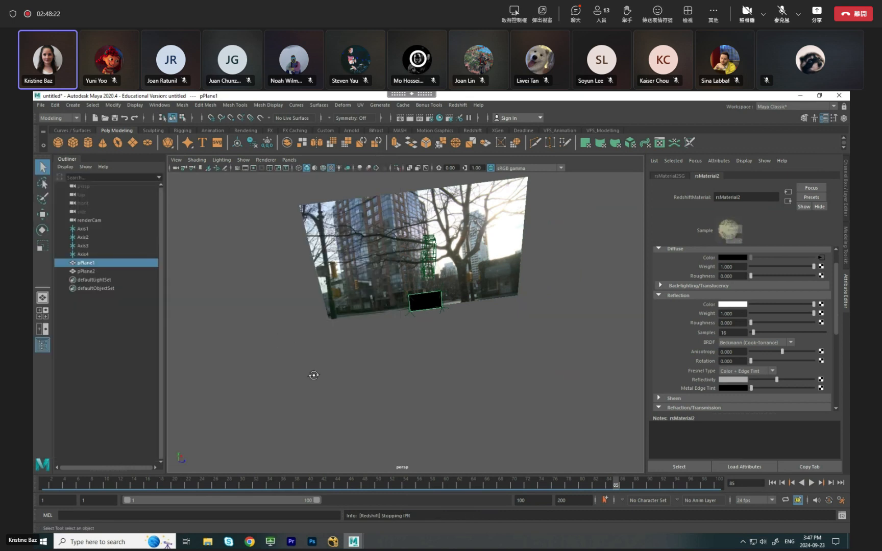
{"action": "left_click_drag", "start_coordinate": [313, 372], "coordinate": [195, 356], "text": "alt"}
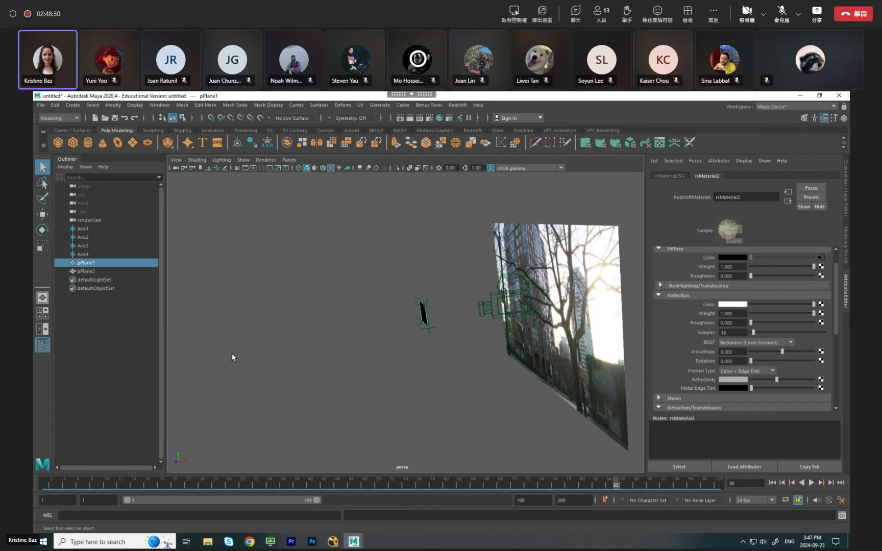
{"action": "left_click_drag", "start_coordinate": [427, 322], "coordinate": [323, 329], "text": "alt"}
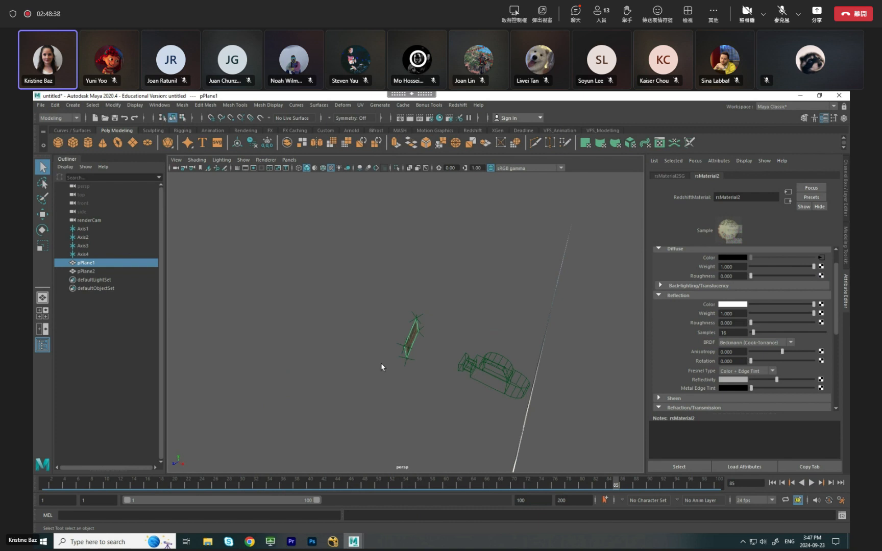
{"action": "left_click", "coordinate": [41, 106]}
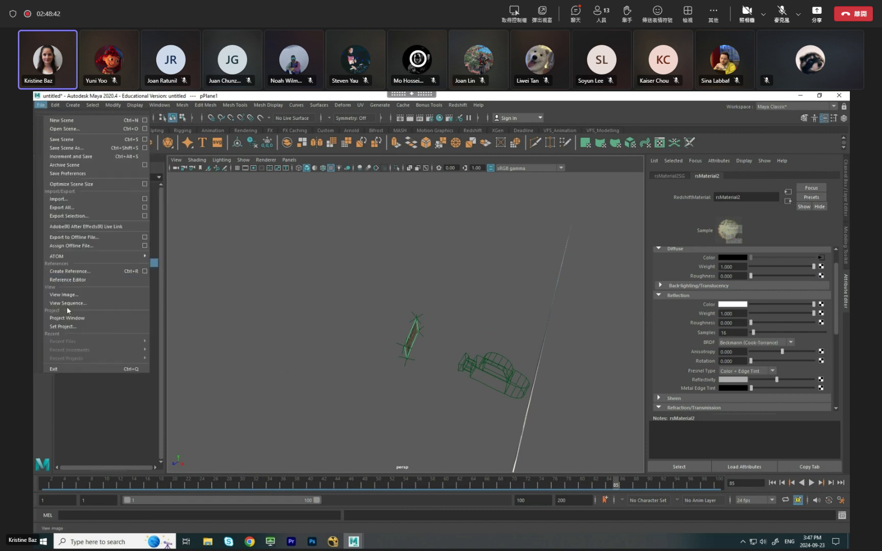
{"action": "left_click", "coordinate": [59, 325]}
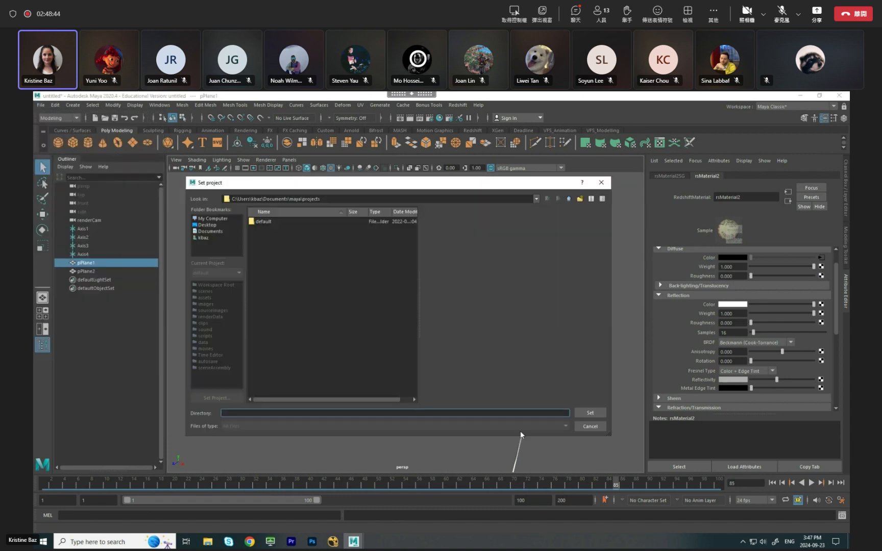
{"action": "left_click", "coordinate": [588, 426]}
Open the Project Window and start a new project.
{"action": "left_click", "coordinate": [40, 105]}
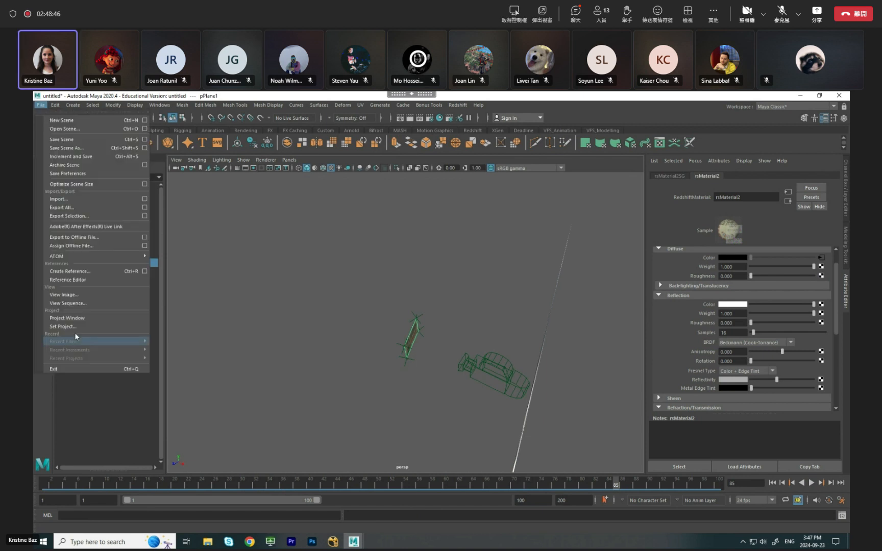
{"action": "left_click", "coordinate": [67, 317]}
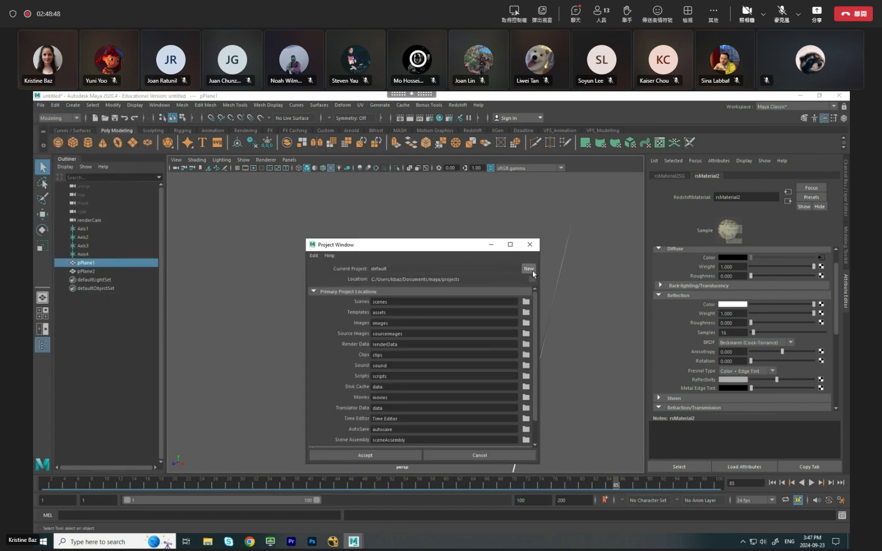
{"action": "left_click", "coordinate": [527, 270]}
{"action": "left_click", "coordinate": [532, 279]}
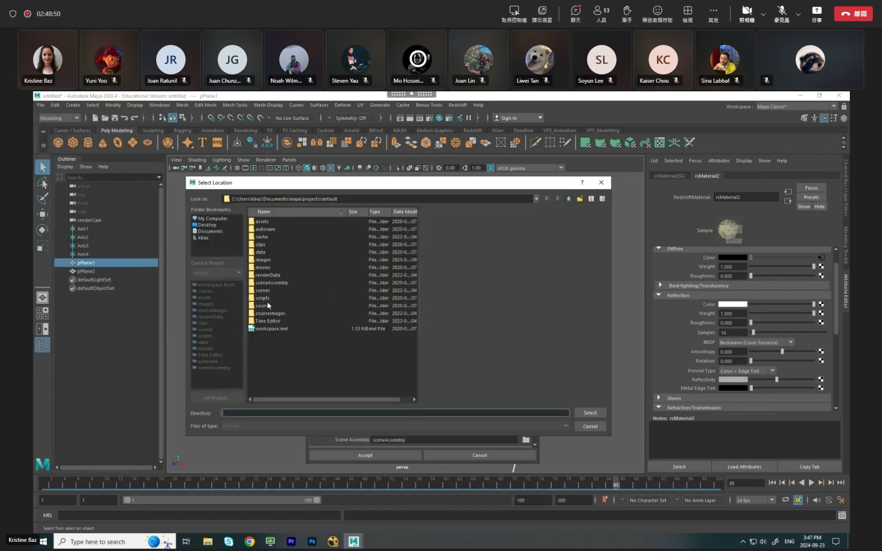
{"action": "left_click", "coordinate": [213, 225]}
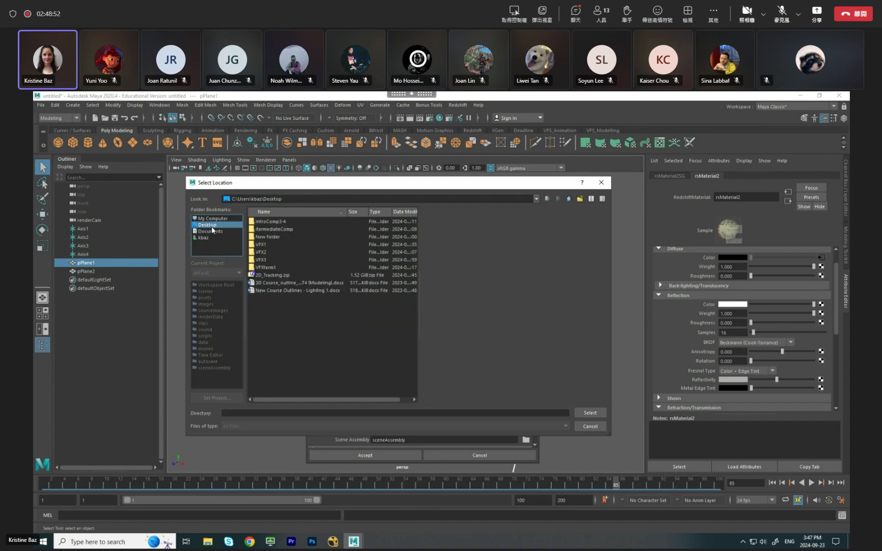
{"action": "double_click", "coordinate": [261, 259]}
{"action": "double_click", "coordinate": [264, 222]}
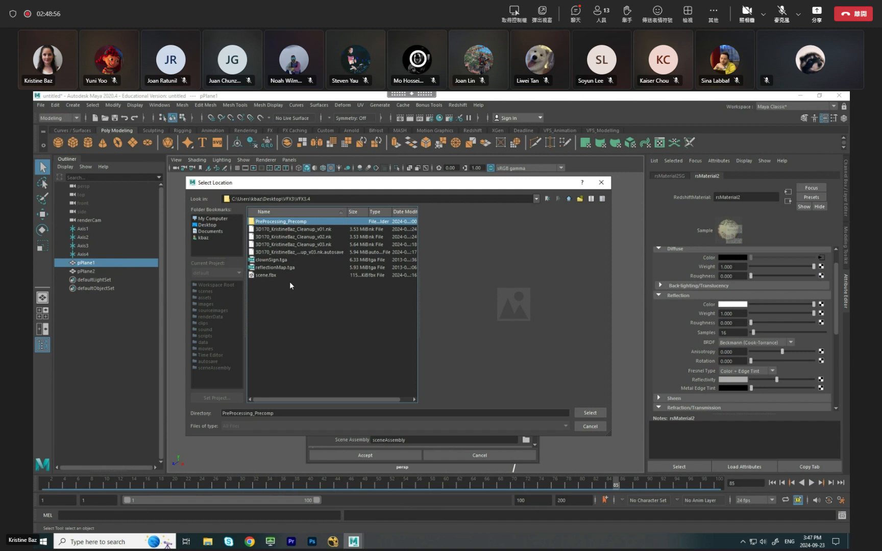
{"action": "left_click", "coordinate": [591, 427]}
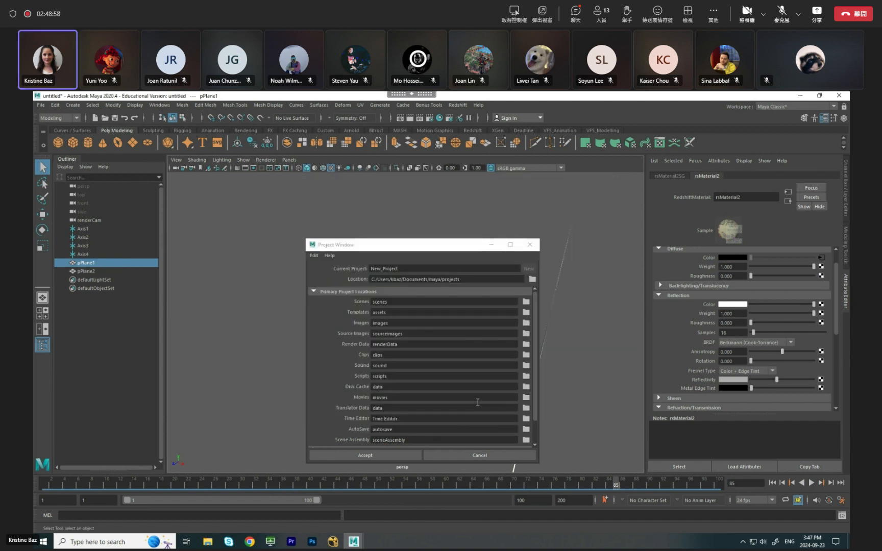
Set the new project's location to the Desktop folder VFX3/VFX3.4, name the project Cleanup, and create it.
{"action": "left_click", "coordinate": [532, 279]}
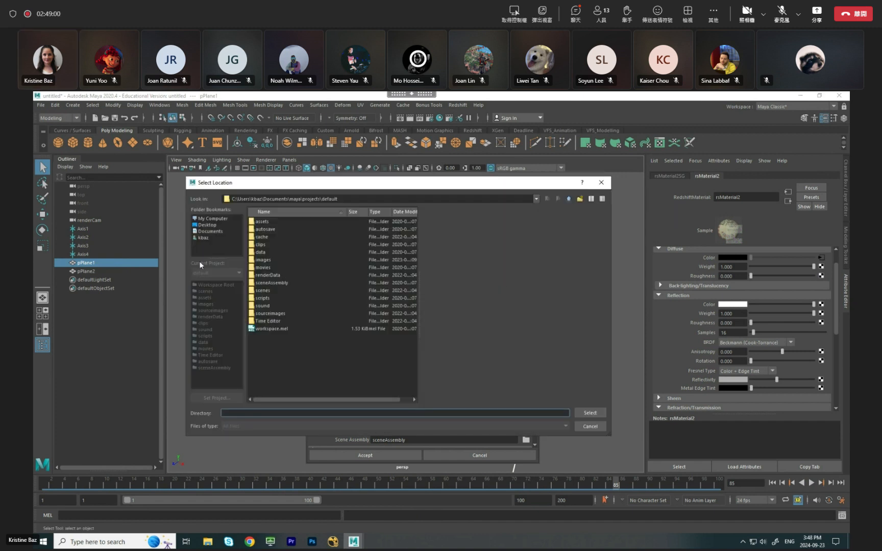
{"action": "left_click", "coordinate": [207, 225]}
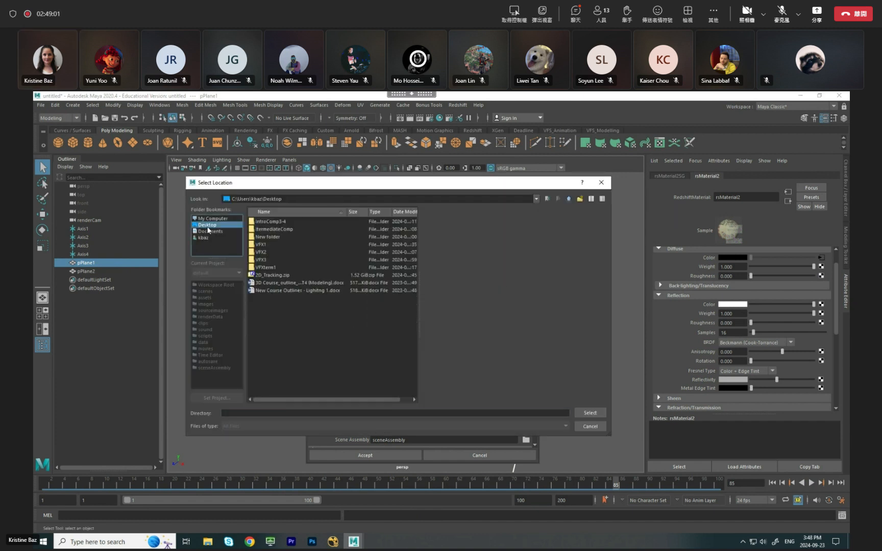
{"action": "double_click", "coordinate": [269, 260]}
{"action": "double_click", "coordinate": [269, 221]}
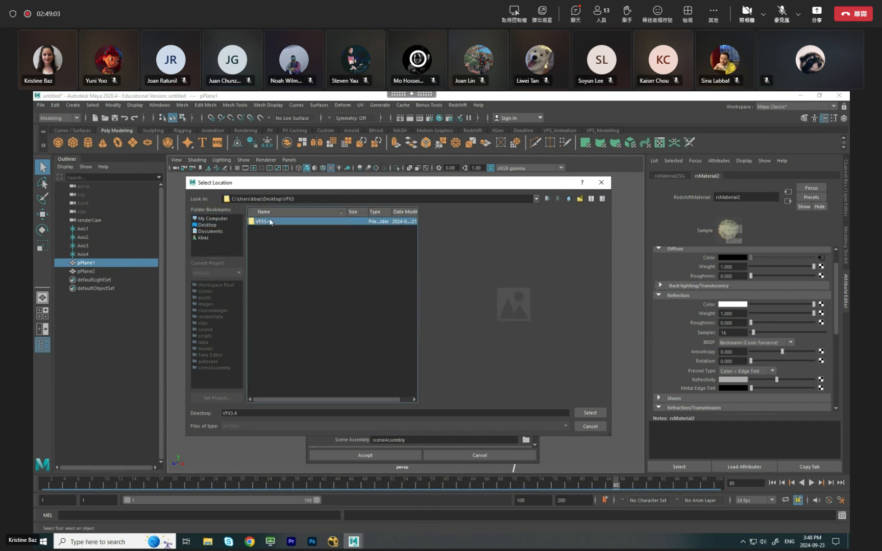
{"action": "left_click", "coordinate": [591, 412]}
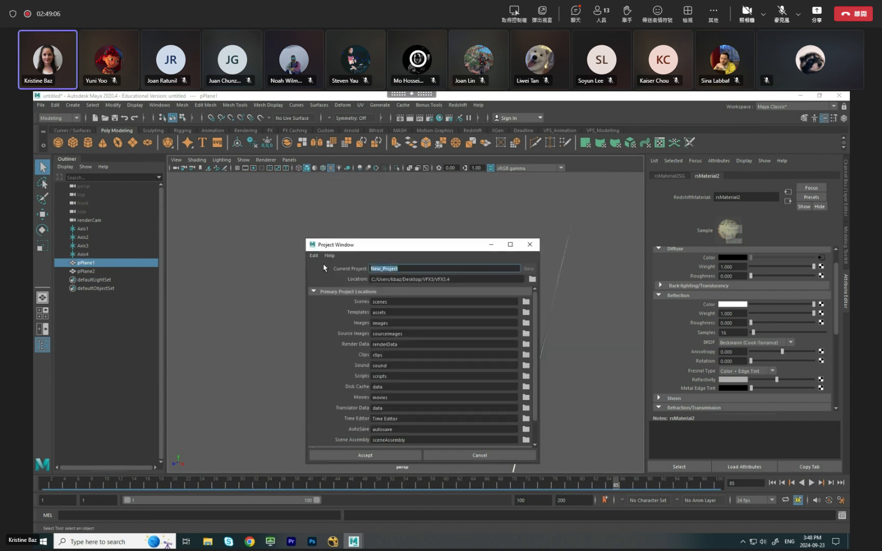
{"action": "type", "text": "Cleanup"}
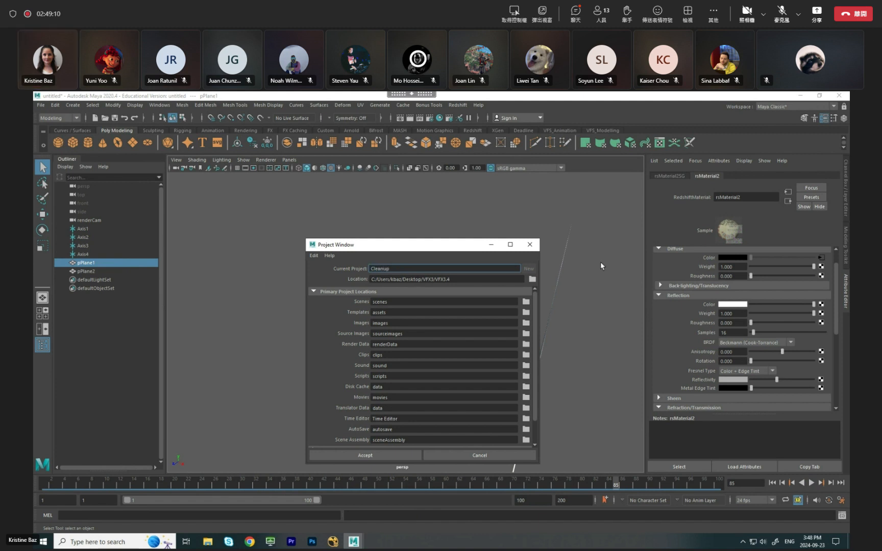
{"action": "left_click", "coordinate": [367, 455]}
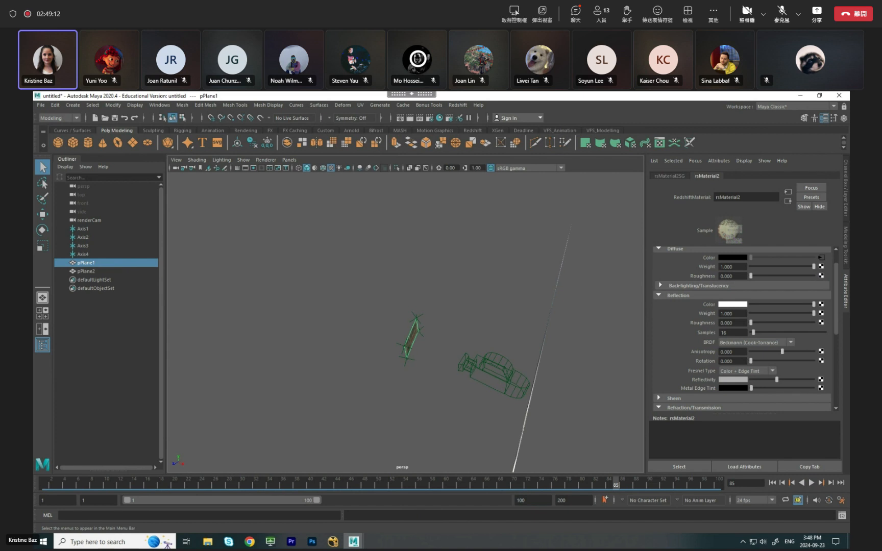
Set the Cleanup folder inside VFX3.4 as the current project.
{"action": "left_click", "coordinate": [41, 105]}
{"action": "left_click", "coordinate": [76, 325]}
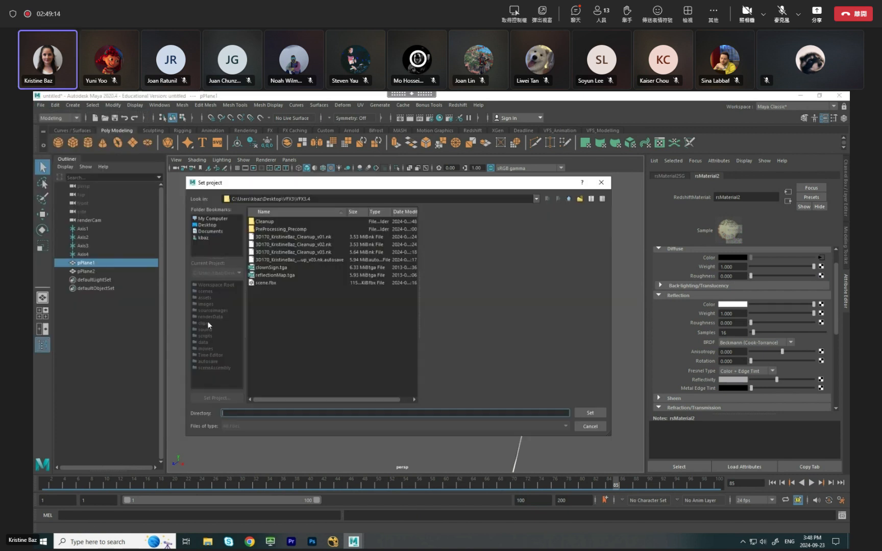
{"action": "double_click", "coordinate": [267, 223]}
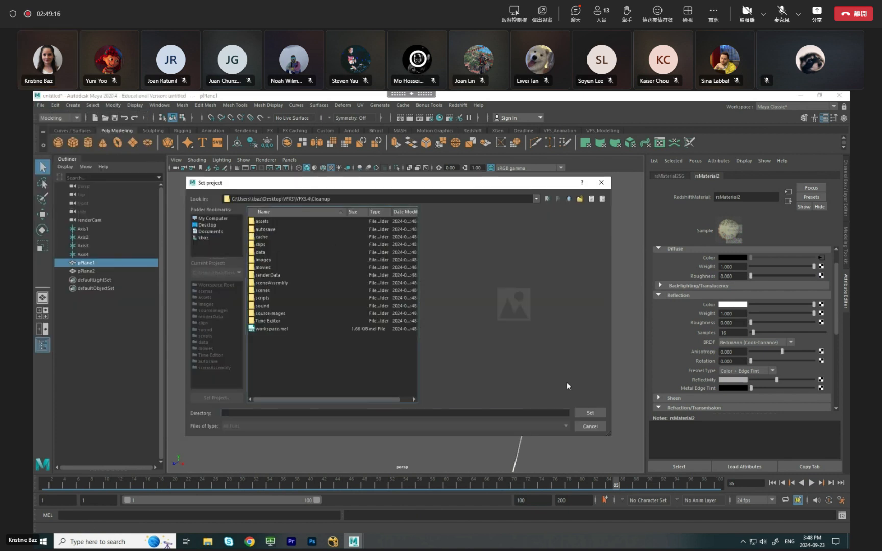
{"action": "left_click", "coordinate": [589, 410]}
Start saving the scene and browse to the scenes folder of the Cleanup project in Desktop/VFX3/VFX3.4.
{"action": "left_click", "coordinate": [41, 105]}
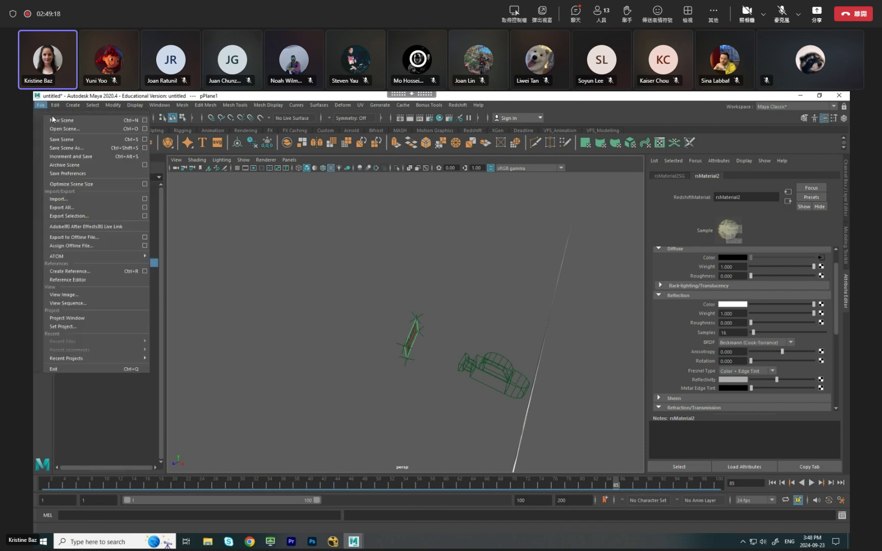
{"action": "left_click", "coordinate": [59, 143]}
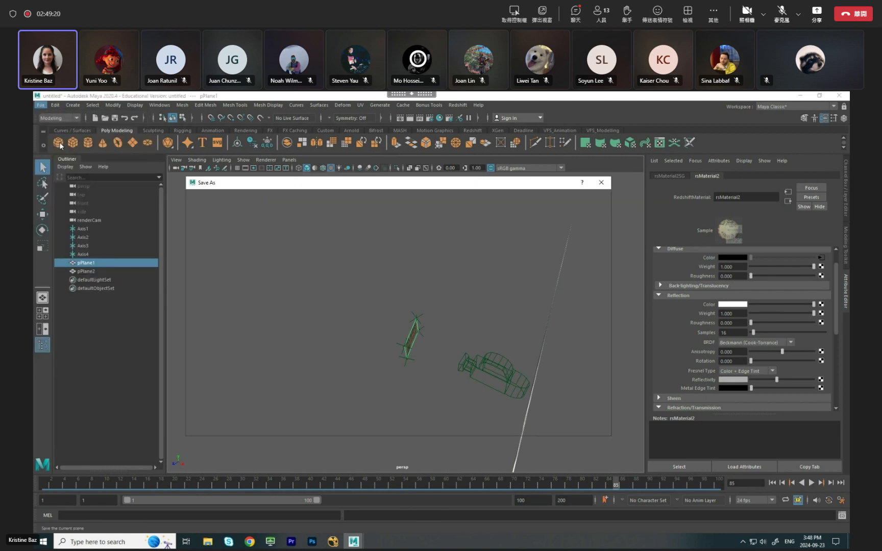
{"action": "left_click", "coordinate": [208, 226]}
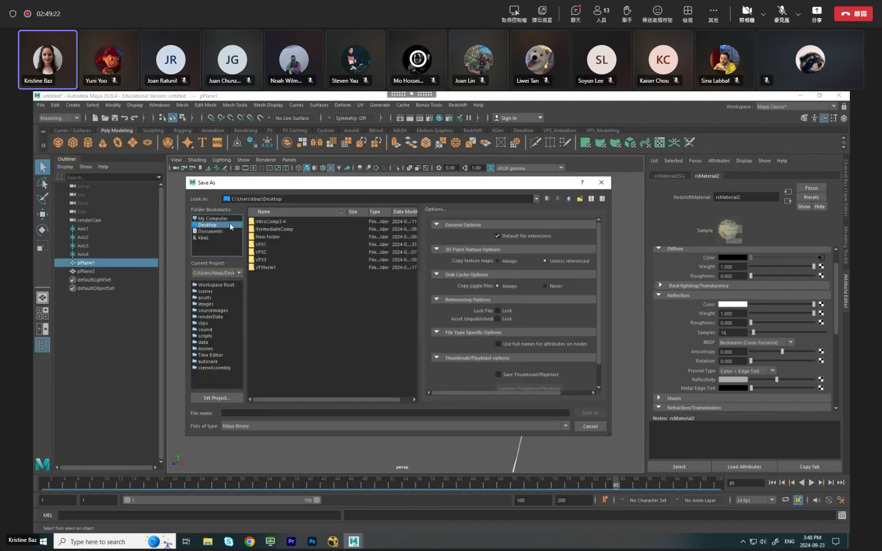
{"action": "double_click", "coordinate": [260, 259]}
{"action": "left_click", "coordinate": [272, 223]}
{"action": "double_click", "coordinate": [271, 222]}
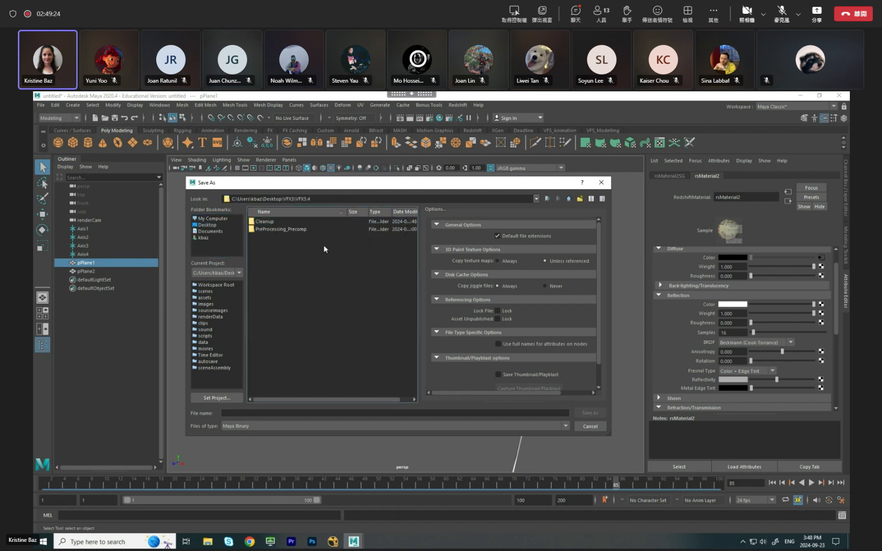
{"action": "double_click", "coordinate": [275, 222]}
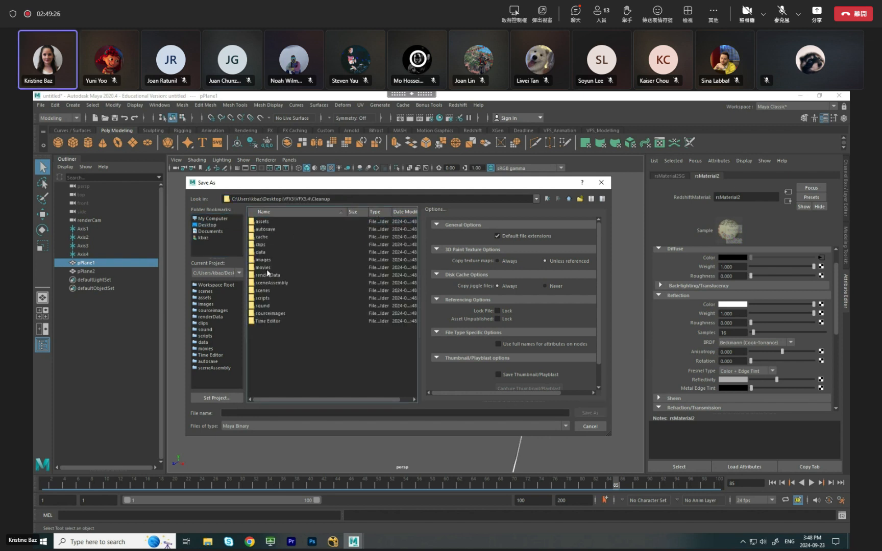
{"action": "double_click", "coordinate": [266, 290]}
Name the scene Cleanup_001 and save it as a Maya Binary file.
{"action": "left_click", "coordinate": [257, 413]}
{"action": "type", "text": "Clean"}
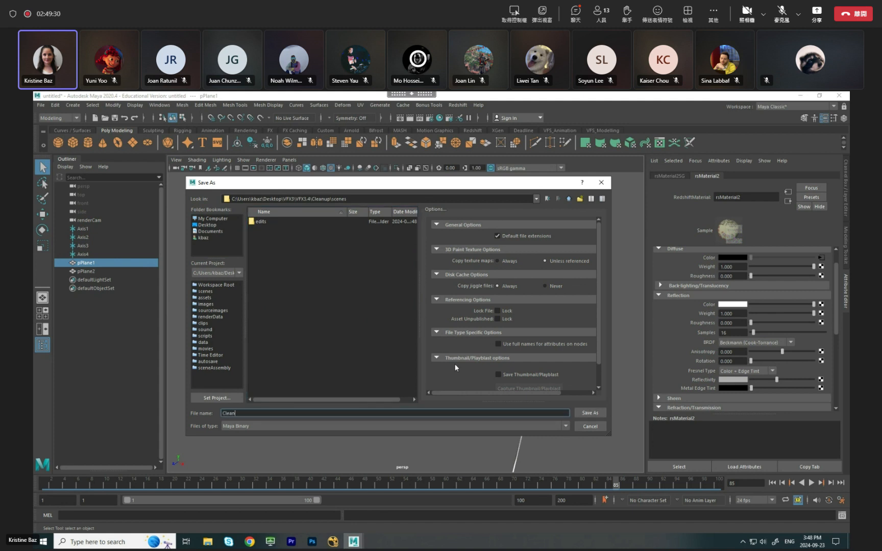
{"action": "type", "text": "up_"}
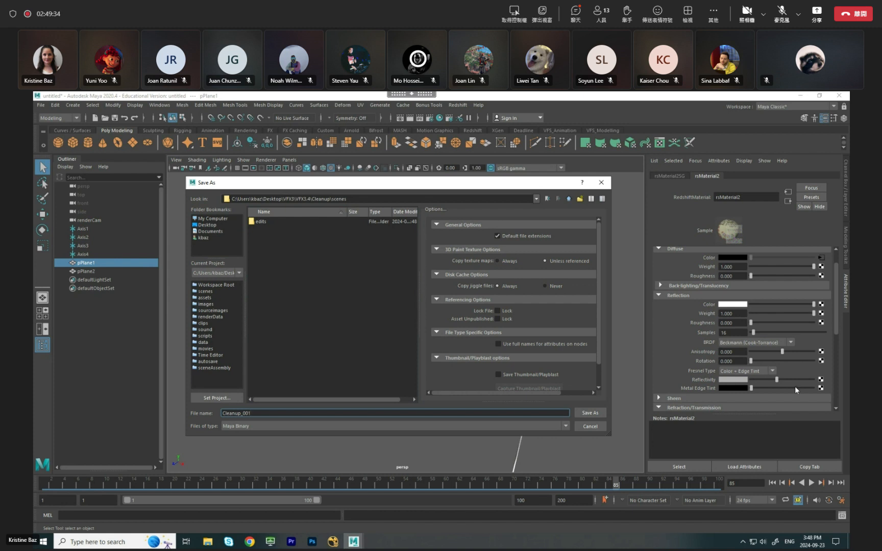
{"action": "type", "text": "001"}
{"action": "left_click", "coordinate": [592, 413]}
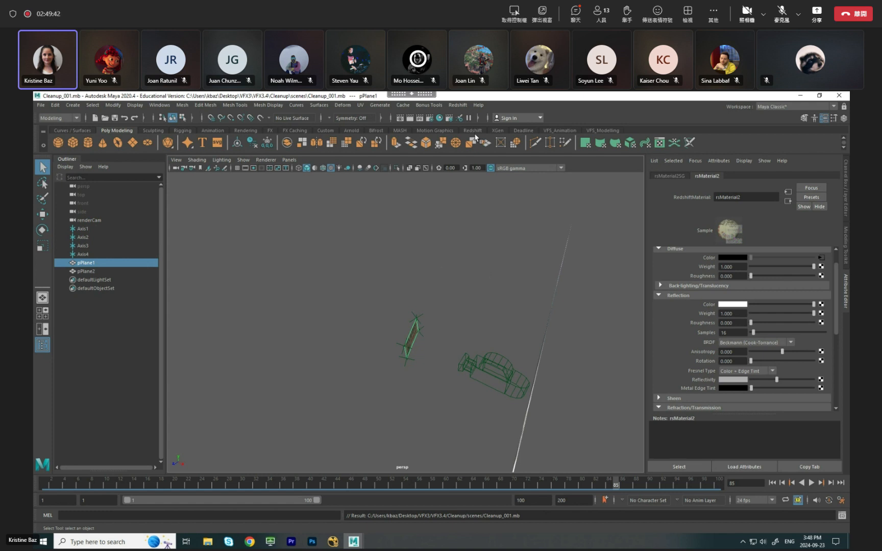
Open the Render Settings and reposition and enlarge the window to show more of the common render options.
{"action": "left_click", "coordinate": [430, 118]}
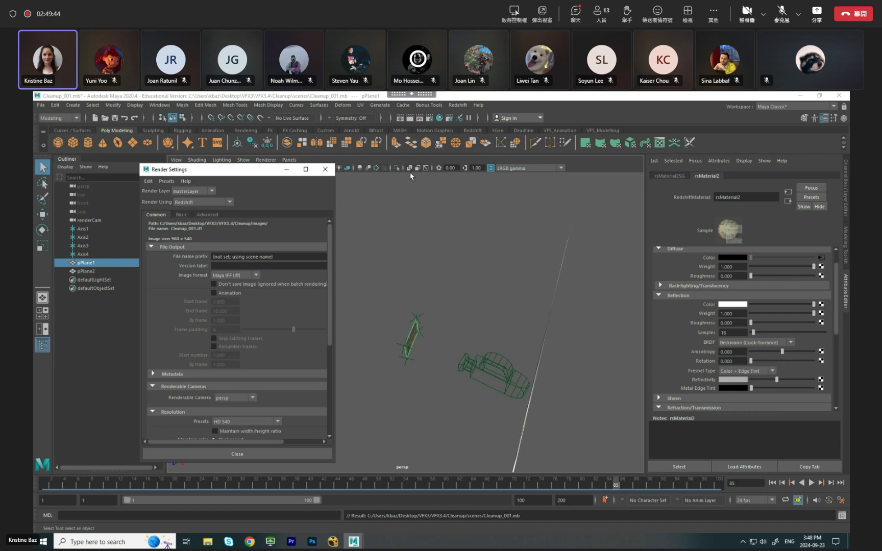
{"action": "left_click_drag", "start_coordinate": [241, 173], "coordinate": [236, 145]}
{"action": "left_click_drag", "start_coordinate": [331, 435], "coordinate": [341, 470]}
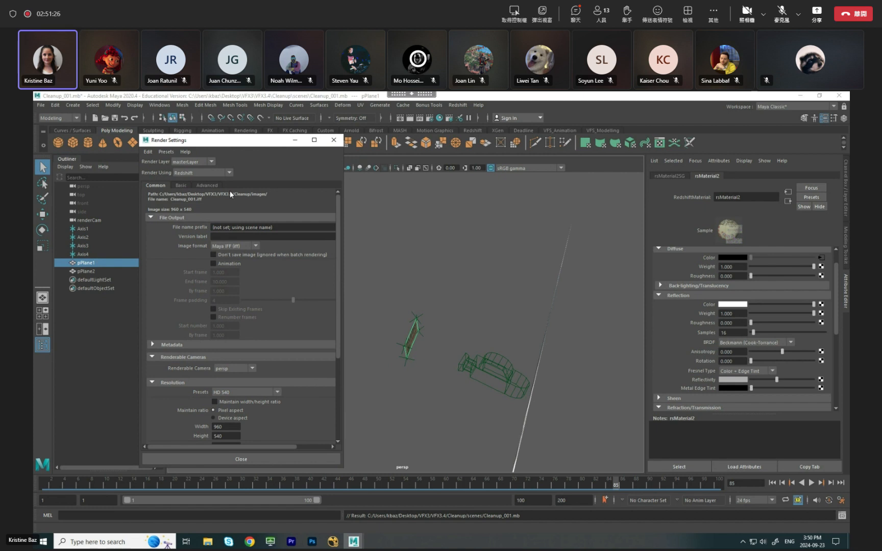
{"action": "mouse_move", "coordinate": [258, 145]}
{"action": "left_mouse_down"}
{"action": "mouse_move", "coordinate": [294, 138]}
{"action": "mouse_move", "coordinate": [270, 131]}
{"action": "left_mouse_up"}
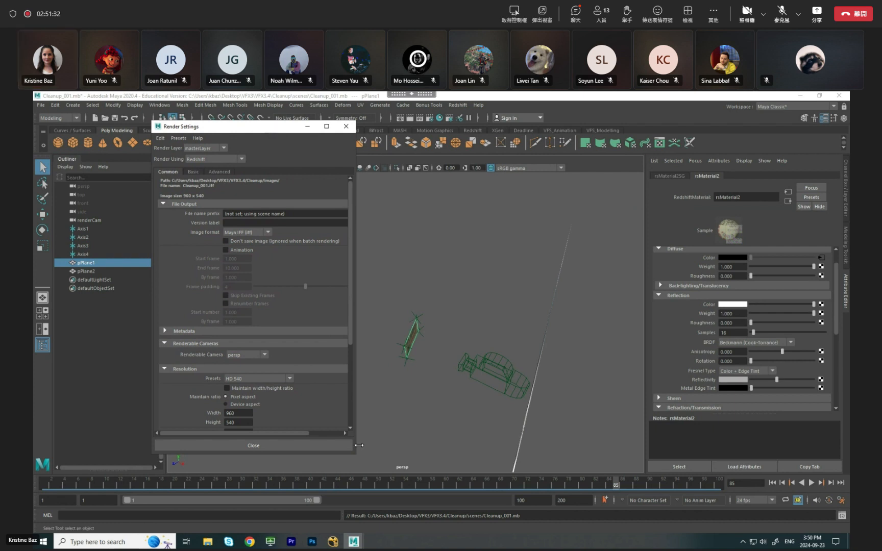
{"action": "left_click_drag", "start_coordinate": [356, 453], "coordinate": [365, 477]}
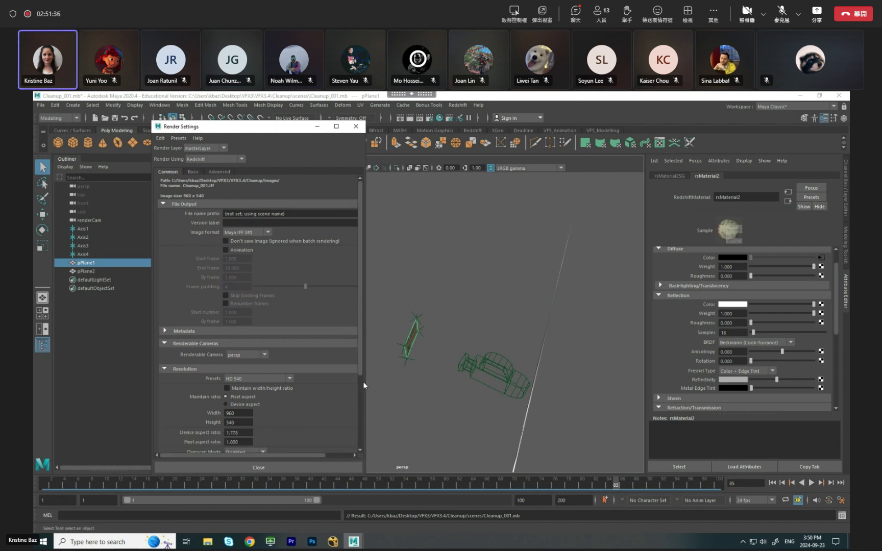
{"action": "left_click_drag", "start_coordinate": [280, 127], "coordinate": [281, 129]}
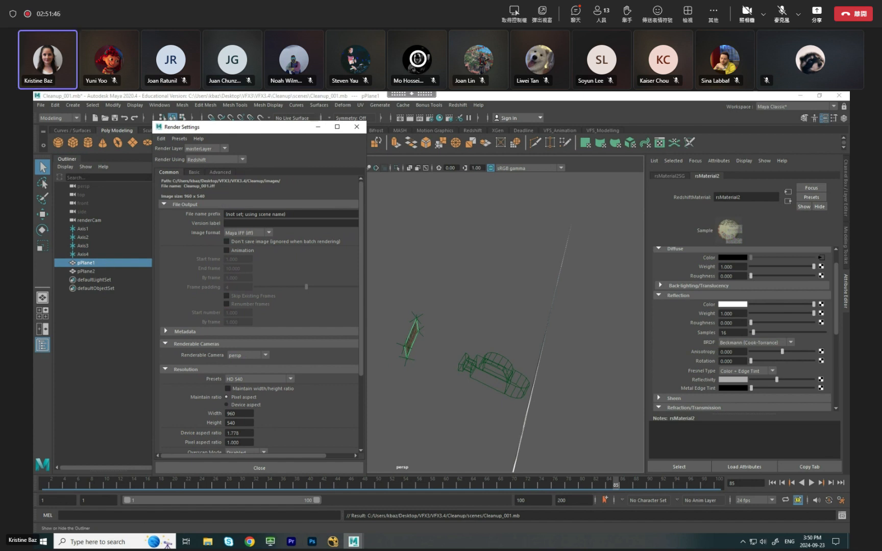
Set the render output to Targa (tga), enable Animation and set the end frame to 100.
{"action": "left_click_drag", "start_coordinate": [251, 132], "coordinate": [263, 128]}
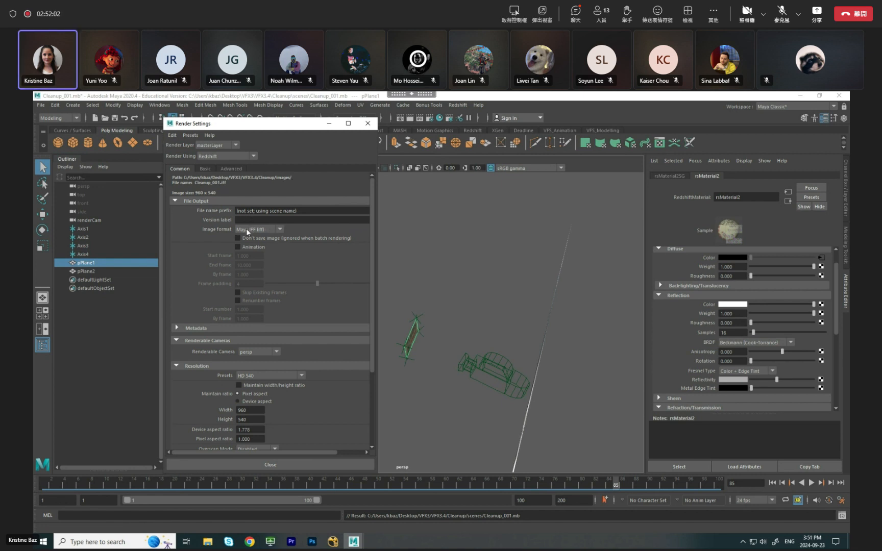
{"action": "left_click", "coordinate": [264, 230]}
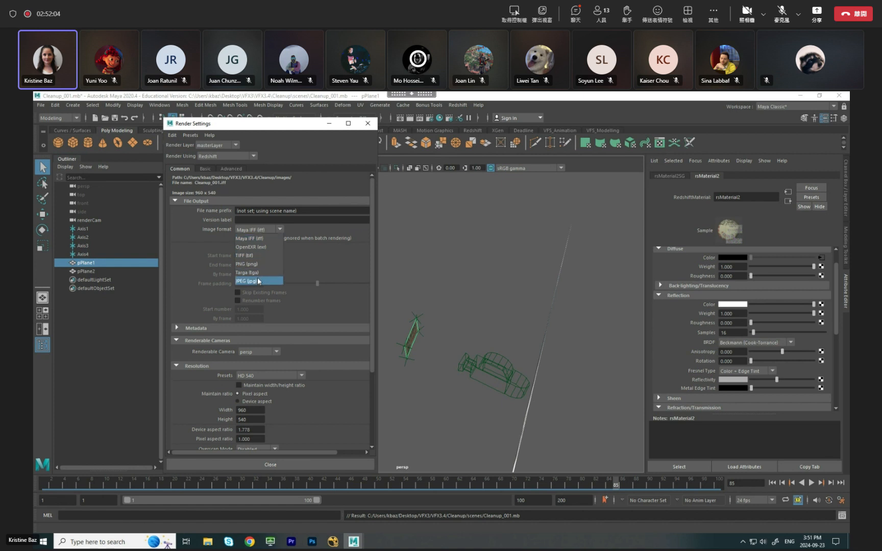
{"action": "left_click", "coordinate": [260, 273]}
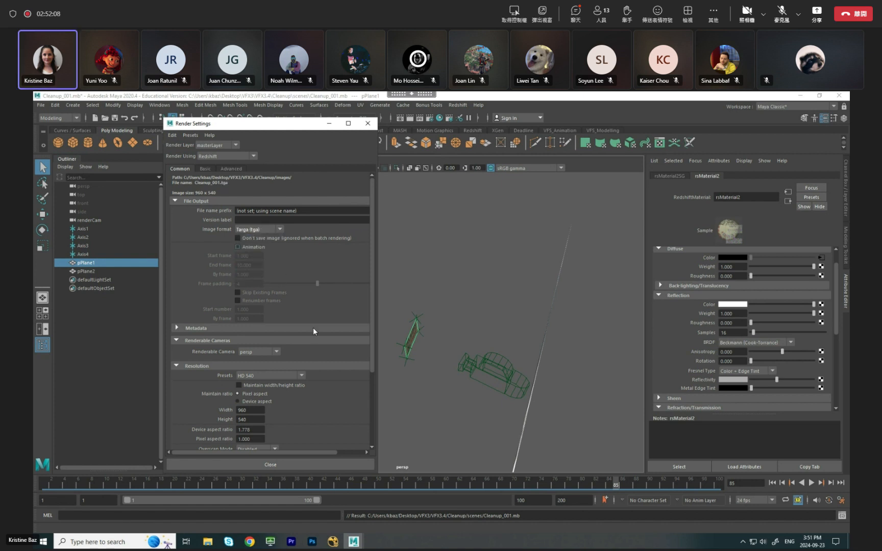
{"action": "left_click", "coordinate": [237, 247]}
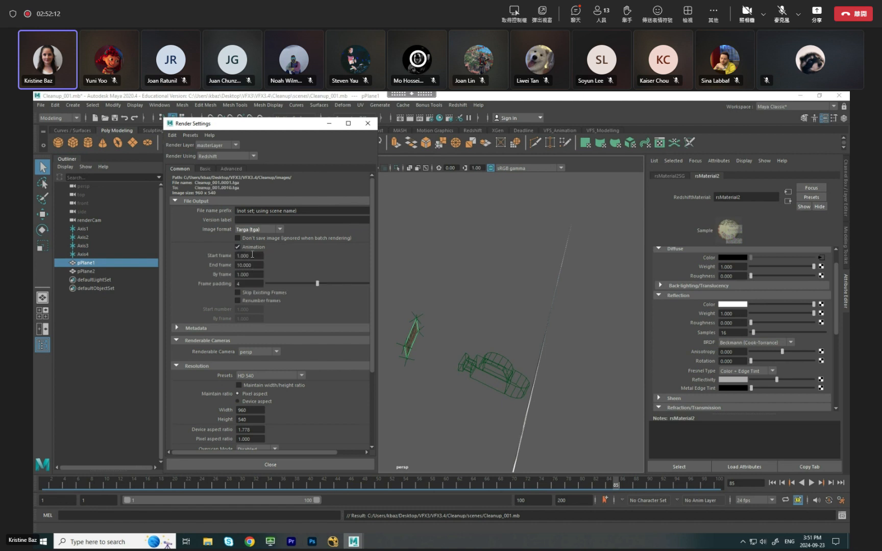
{"action": "double_click", "coordinate": [260, 263]}
{"action": "type", "text": "100"}
{"action": "key", "text": "Return"}
Make renderCam the renderable camera, choose the HD 1080 resolution preset and enlarge the Render Settings window.
{"action": "left_click", "coordinate": [260, 352]}
{"action": "left_click", "coordinate": [239, 359]}
{"action": "left_click", "coordinate": [265, 378]}
{"action": "scroll", "coordinate": [301, 414], "scroll_direction": "down", "scroll_amount": 3}
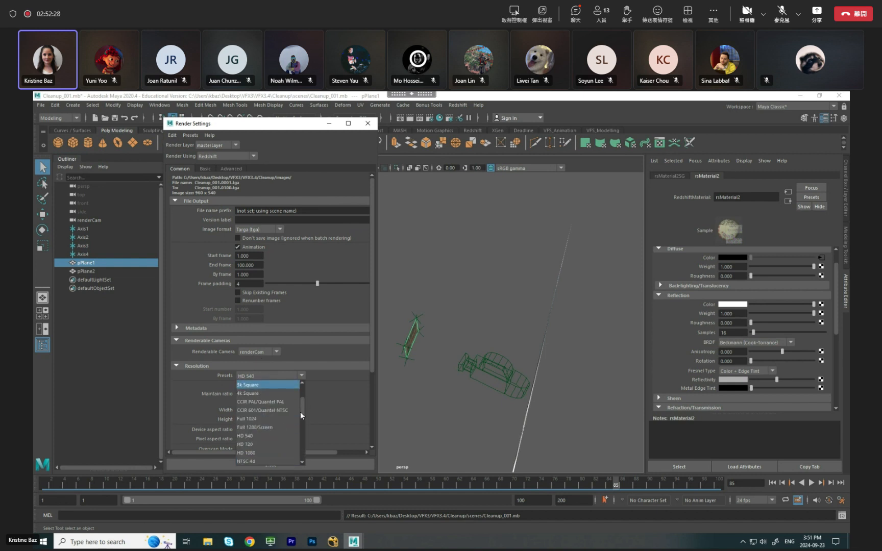
{"action": "left_click", "coordinate": [251, 410]}
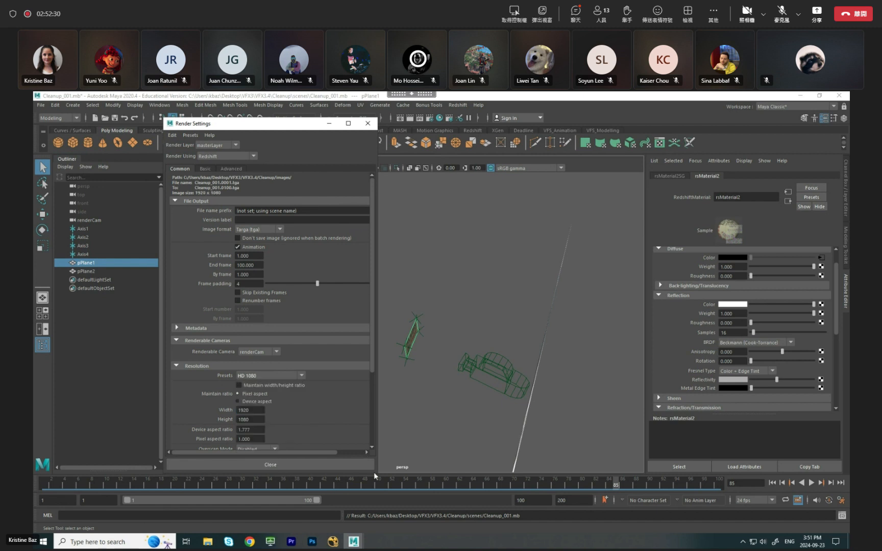
{"action": "left_click_drag", "start_coordinate": [375, 473], "coordinate": [396, 516]}
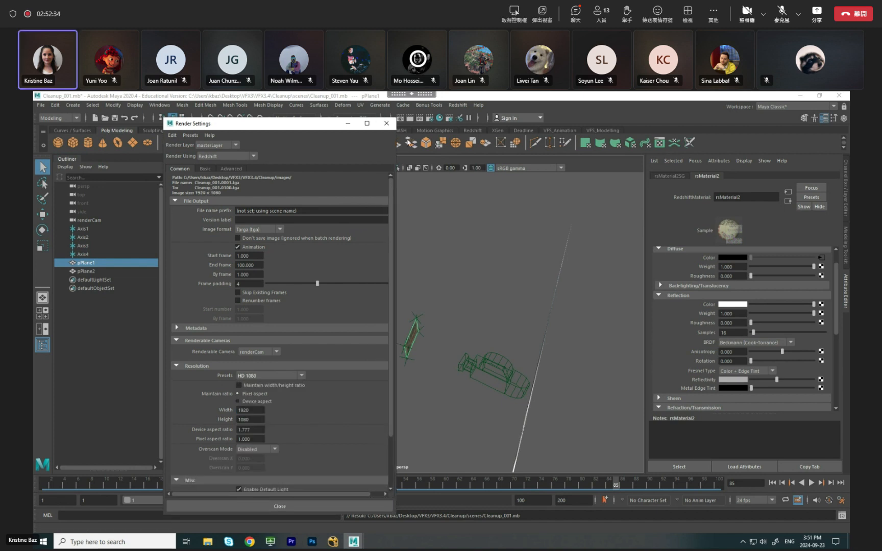
{"action": "left_click_drag", "start_coordinate": [316, 127], "coordinate": [312, 130]}
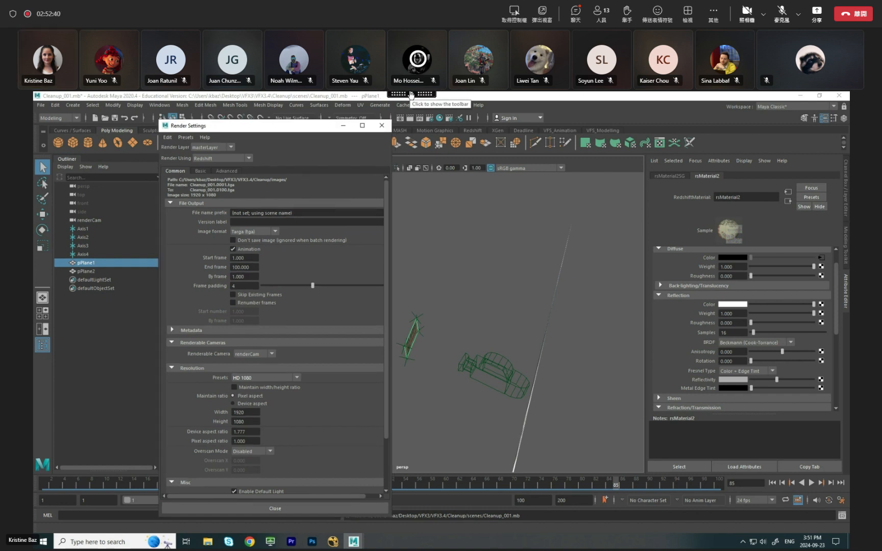
Review the output path, start and end frames, renderable camera and resolution in the common render settings.
{"action": "left_click", "coordinate": [435, 197]}
{"action": "left_click_drag", "start_coordinate": [311, 128], "coordinate": [308, 126]}
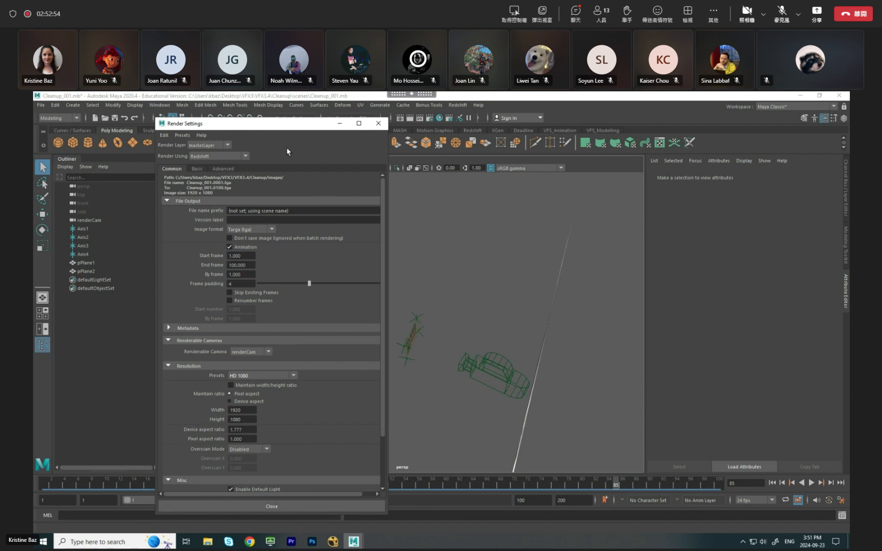
{"action": "left_click_drag", "start_coordinate": [280, 126], "coordinate": [279, 125]}
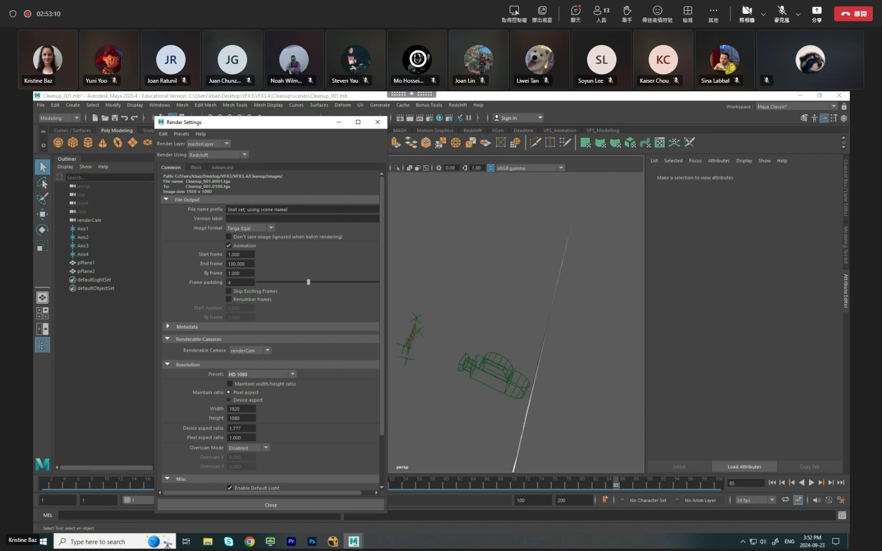
{"action": "mouse_move", "coordinate": [242, 123]}
{"action": "left_mouse_down"}
{"action": "mouse_move", "coordinate": [276, 128]}
{"action": "mouse_move", "coordinate": [250, 120]}
{"action": "left_mouse_up"}
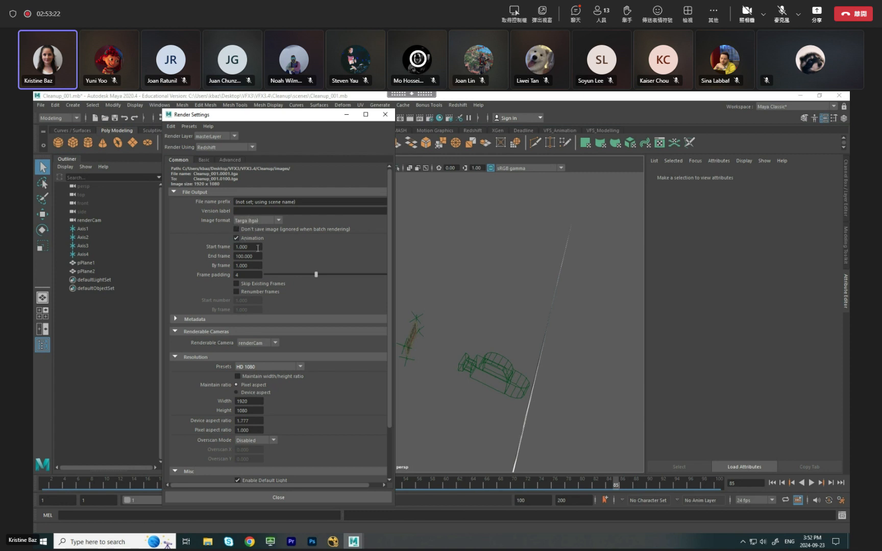
{"action": "left_click_drag", "start_coordinate": [257, 247], "coordinate": [196, 250]}
{"action": "key", "text": "Tab"}
{"action": "left_click", "coordinate": [253, 248]}
{"action": "left_click", "coordinate": [260, 257]}
{"action": "scroll", "coordinate": [386, 306], "scroll_direction": "down", "scroll_amount": 3}
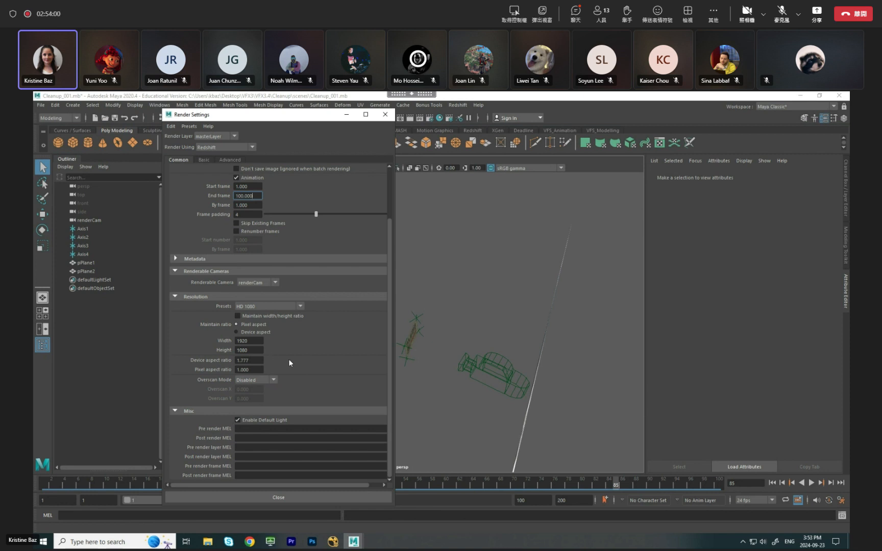
{"action": "scroll", "coordinate": [324, 306], "scroll_direction": "up", "scroll_amount": 3}
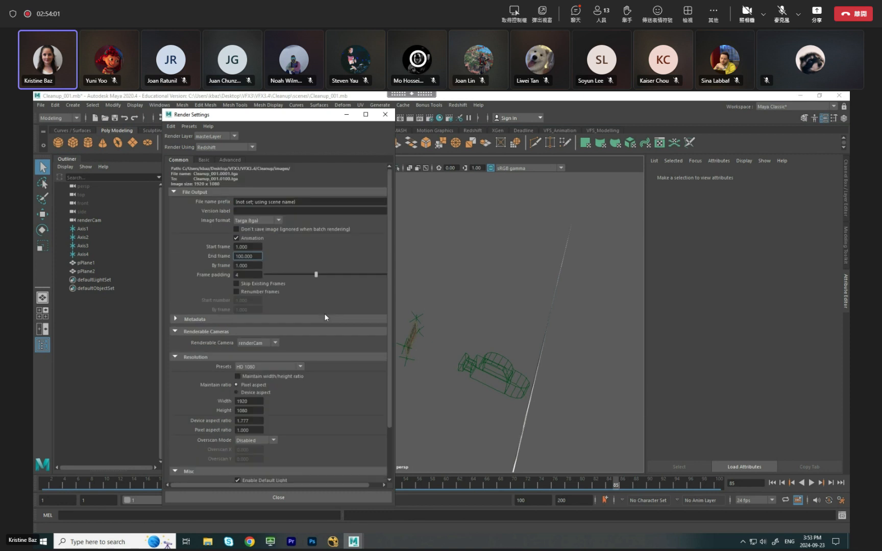
Close the Render Settings and save the Cleanup_001 scene.
{"action": "left_click", "coordinate": [385, 116]}
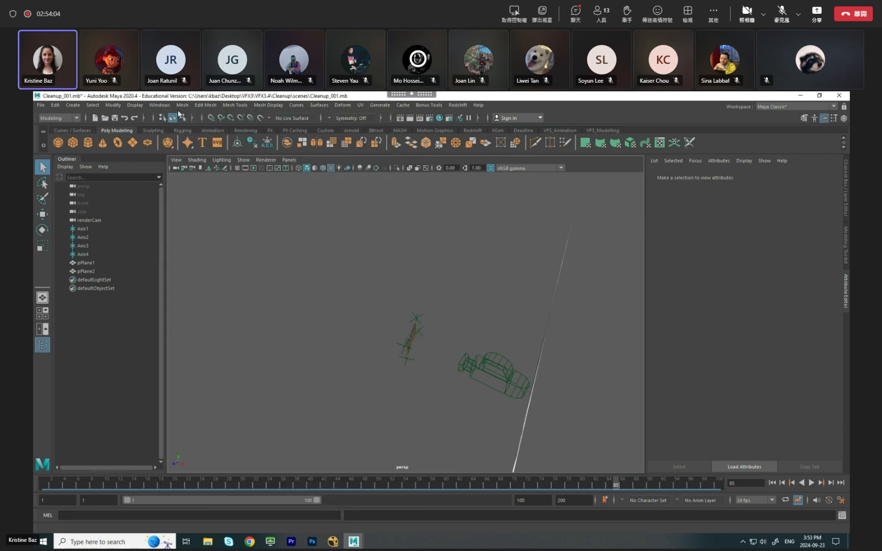
{"action": "left_click", "coordinate": [40, 105]}
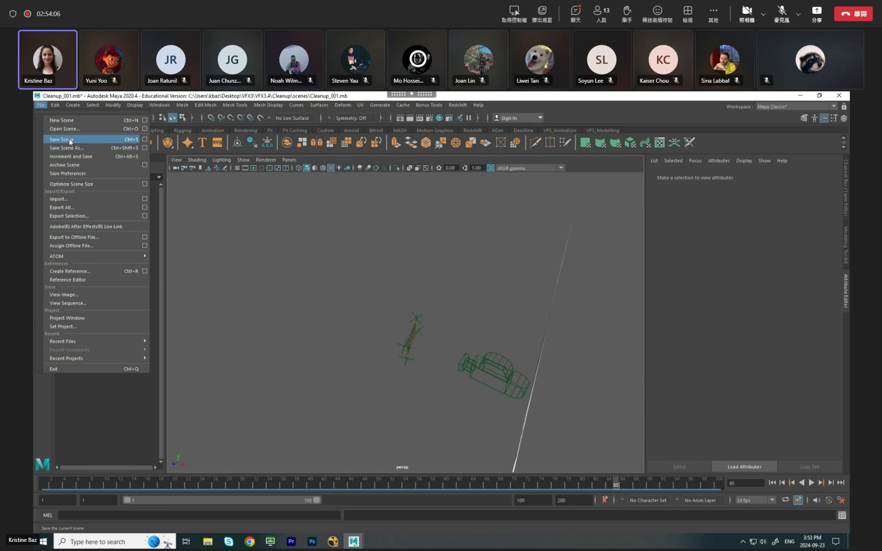
{"action": "left_click", "coordinate": [70, 140]}
Switch to the Rendering menu set, start rendering the frame sequence and reposition the Render View window.
{"action": "left_click", "coordinate": [58, 119]}
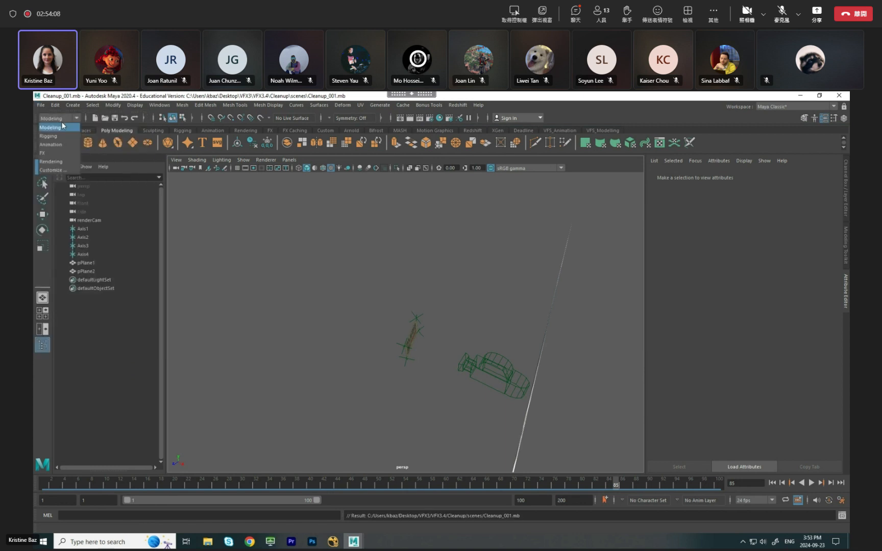
{"action": "left_click", "coordinate": [58, 162]}
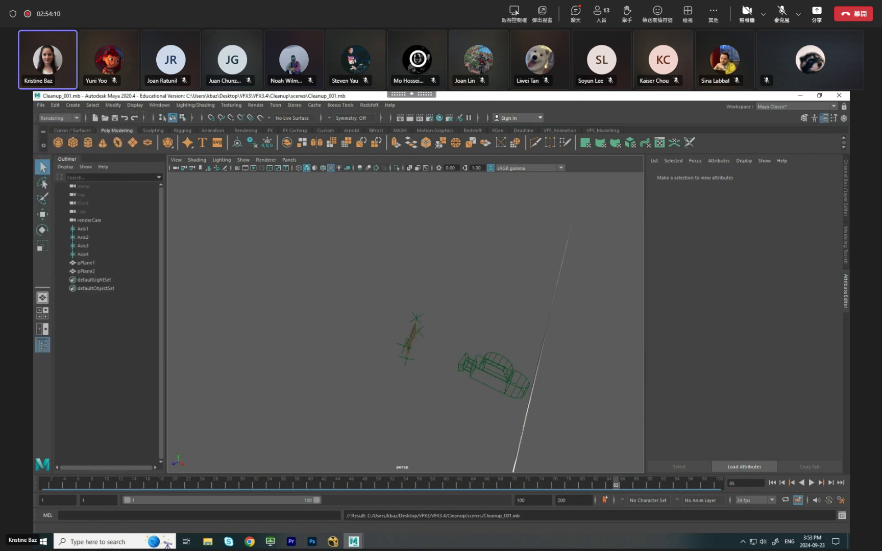
{"action": "left_click", "coordinate": [256, 105]}
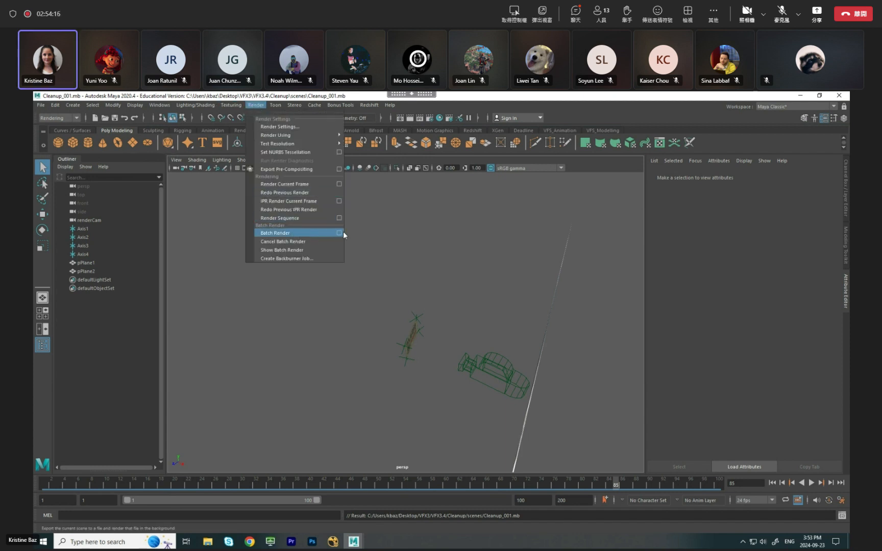
{"action": "left_click", "coordinate": [293, 234]}
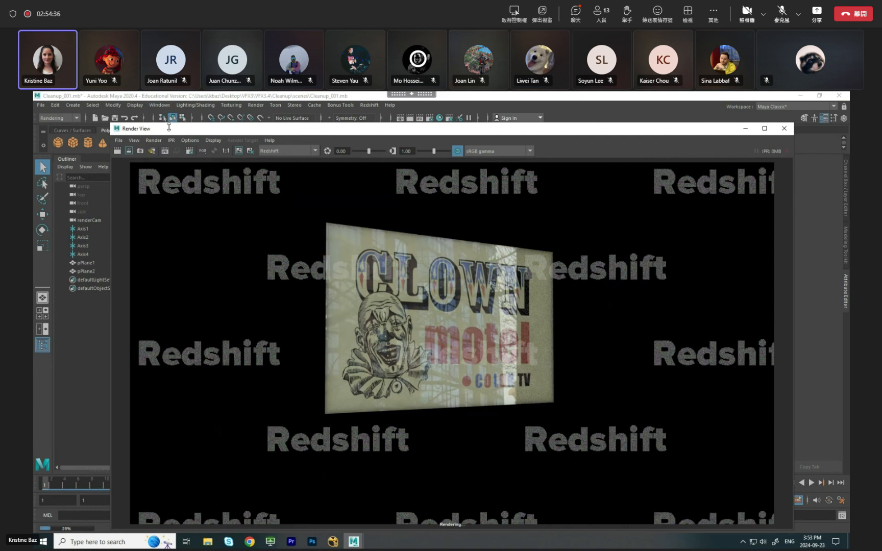
{"action": "left_click_drag", "start_coordinate": [172, 130], "coordinate": [190, 106]}
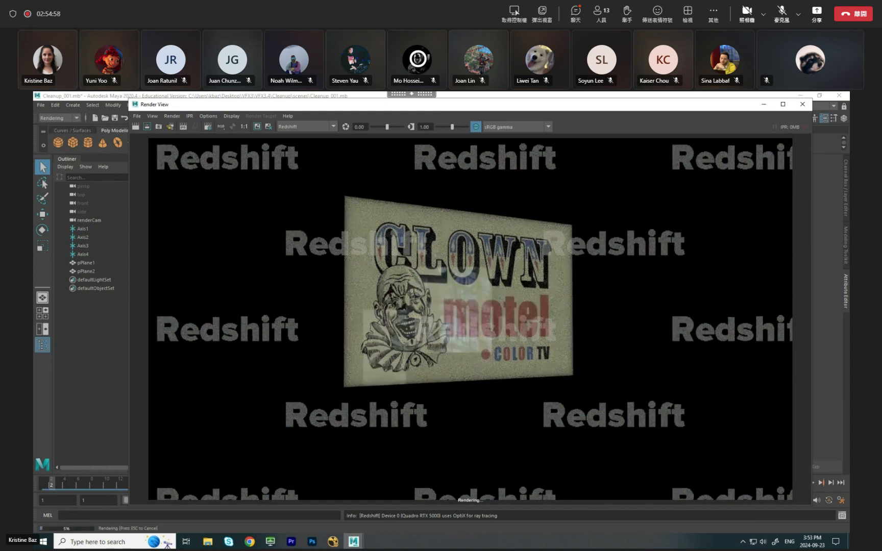
{"action": "left_click_drag", "start_coordinate": [299, 108], "coordinate": [292, 107]}
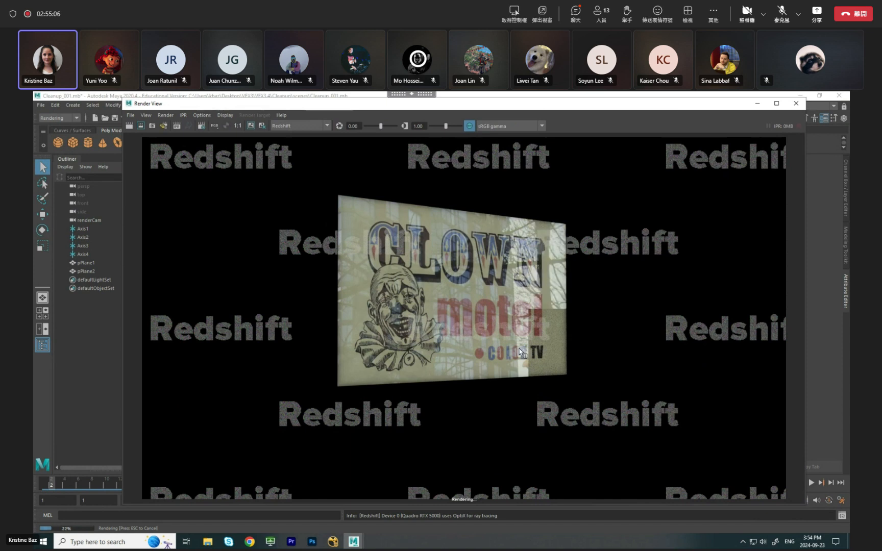
Switch to File Explorer and check the rendered frames in the images folder of the Cleanup project inside VFX3.4.
{"action": "left_click", "coordinate": [207, 542]}
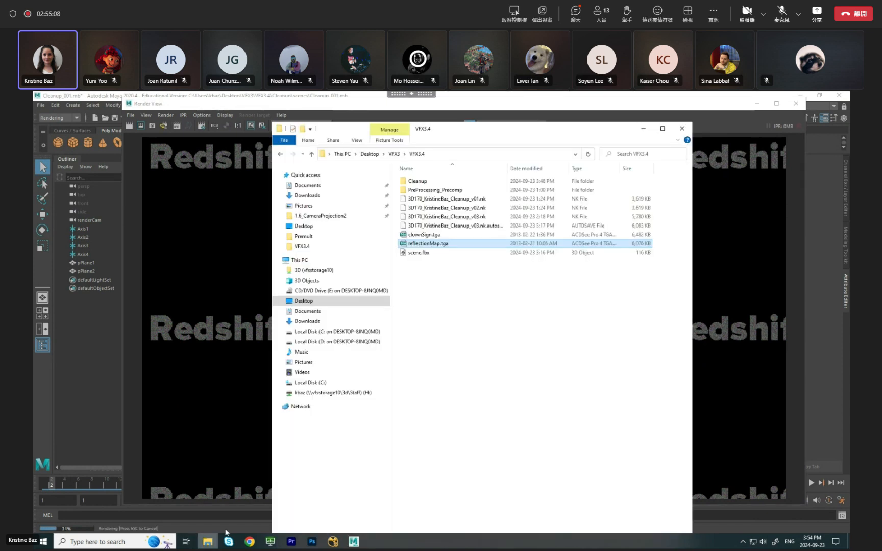
{"action": "double_click", "coordinate": [430, 190]}
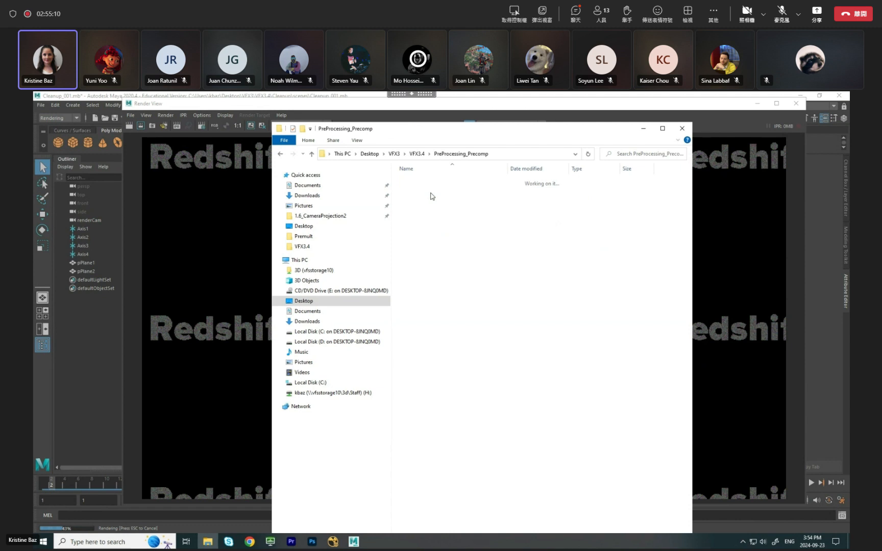
{"action": "left_click", "coordinate": [280, 153]}
{"action": "double_click", "coordinate": [431, 182]}
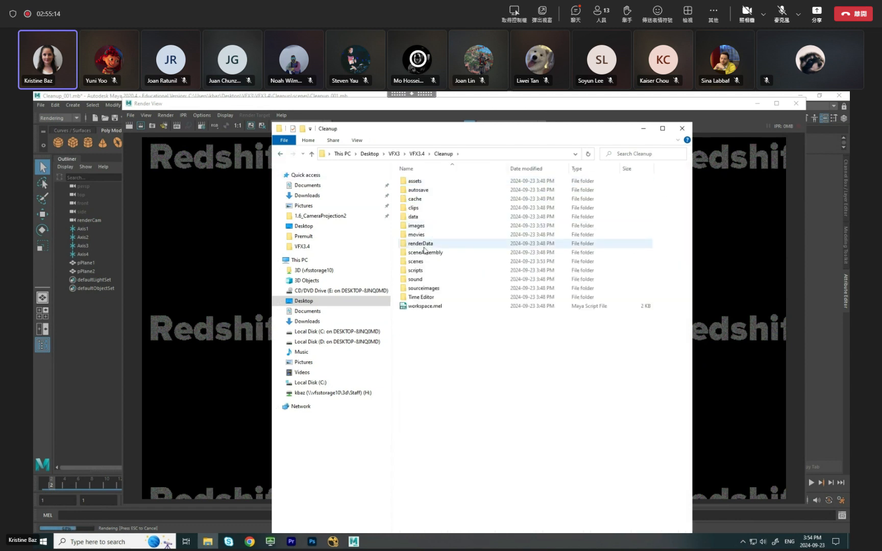
{"action": "double_click", "coordinate": [419, 226]}
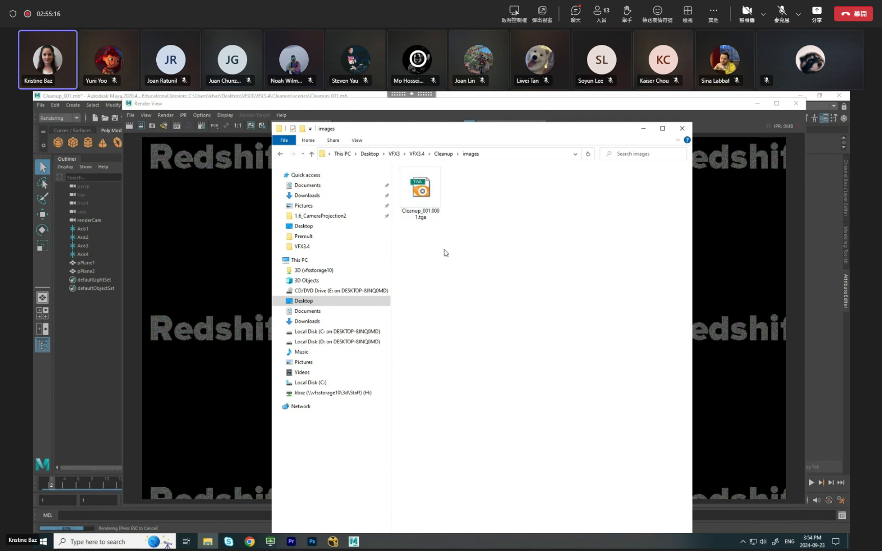
{"action": "left_click_drag", "start_coordinate": [468, 134], "coordinate": [488, 133]}
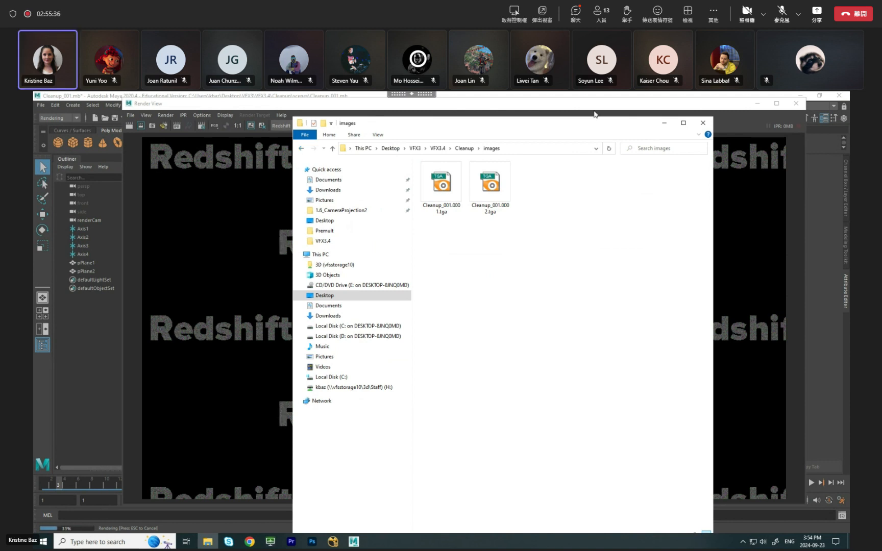
Minimize File Explorer to return to Maya, and shrink and reposition the Render View window over the viewport.
{"action": "left_click", "coordinate": [665, 124]}
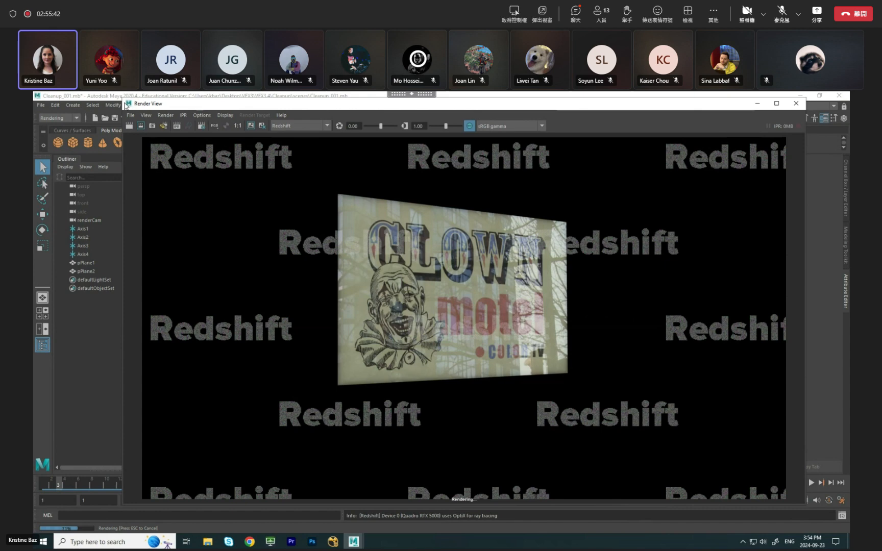
{"action": "left_click_drag", "start_coordinate": [126, 105], "coordinate": [301, 185]}
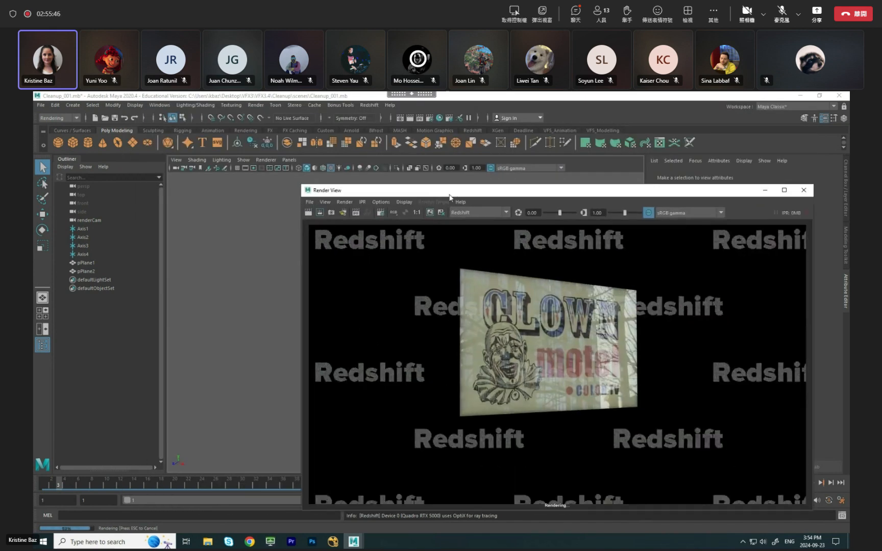
{"action": "left_click_drag", "start_coordinate": [449, 197], "coordinate": [438, 167]}
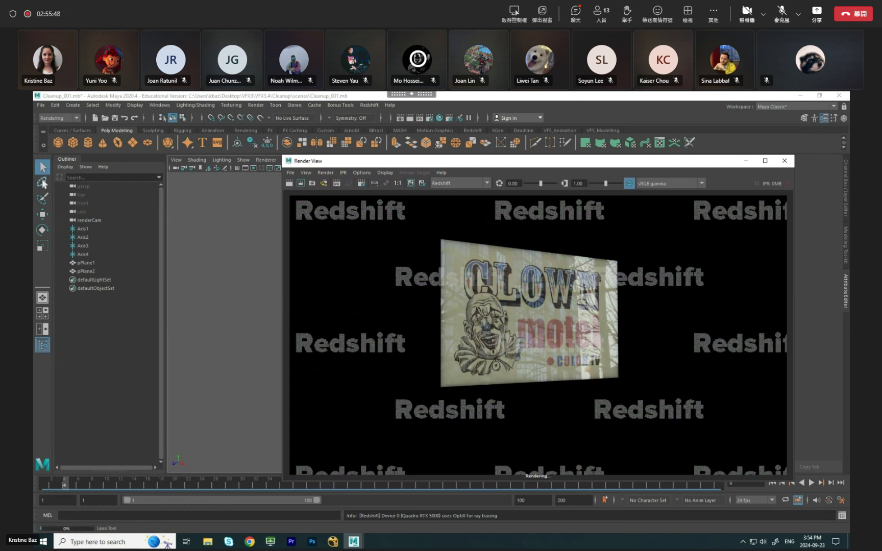
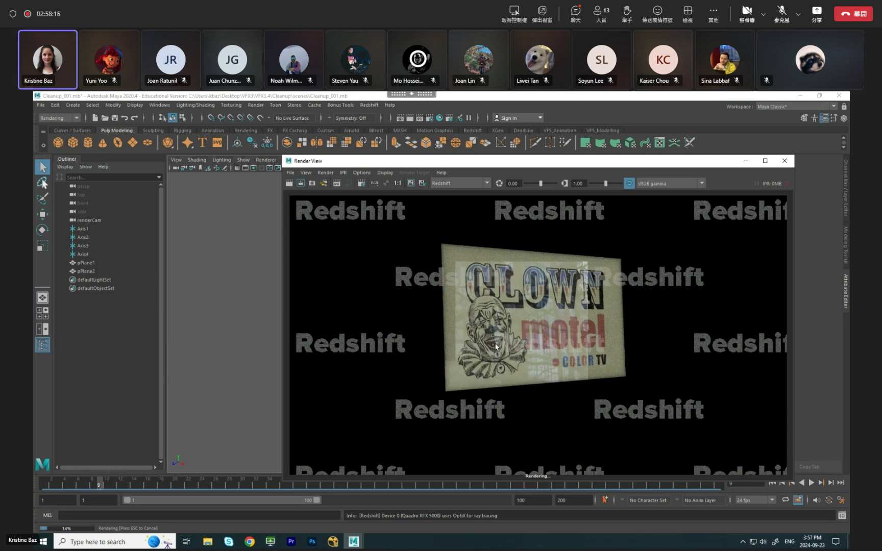
Move the Render View window, minimize it together with Maya, and switch to the NukeX Cleanup script.
{"action": "left_click_drag", "start_coordinate": [578, 161], "coordinate": [550, 156]}
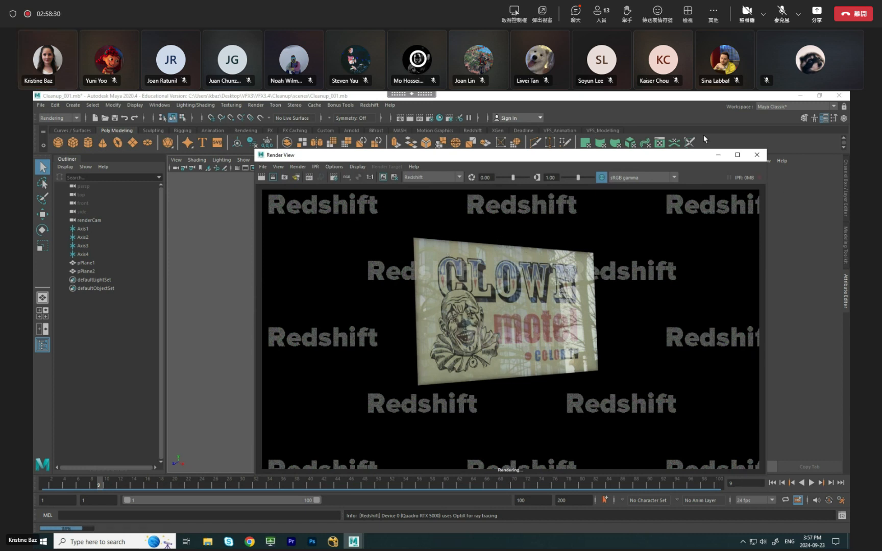
{"action": "left_click_drag", "start_coordinate": [670, 158], "coordinate": [637, 137]}
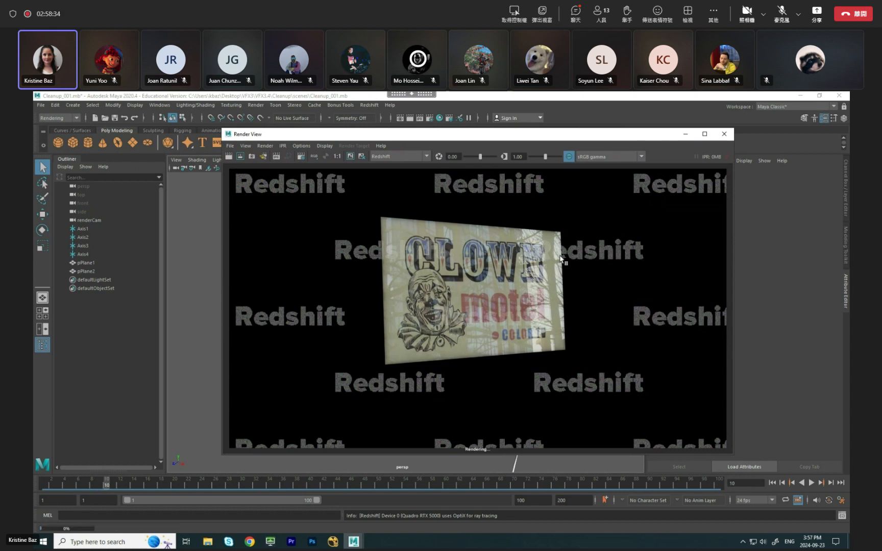
{"action": "left_click", "coordinate": [685, 135]}
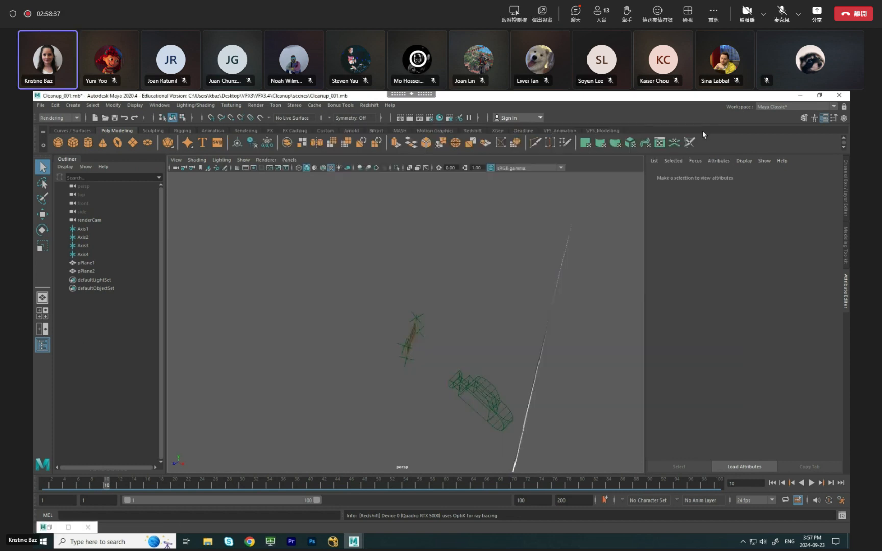
{"action": "left_click", "coordinate": [800, 95]}
{"action": "mouse_move", "coordinate": [332, 542]}
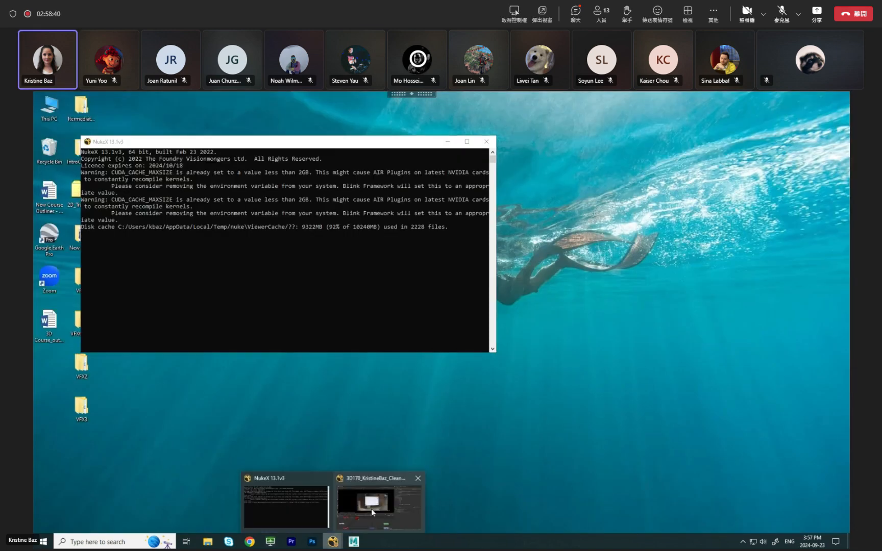
{"action": "left_click", "coordinate": [371, 508]}
Save the comp as a new version, v04.
{"action": "scroll", "coordinate": [388, 449], "scroll_direction": "down", "scroll_amount": 4}
{"action": "middle_click_drag", "start_coordinate": [391, 456], "coordinate": [373, 471]}
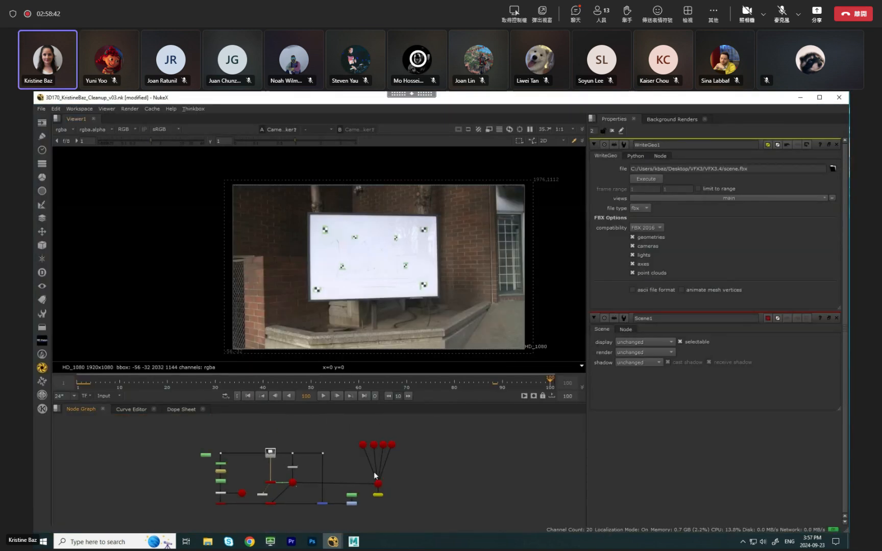
{"action": "middle_click_drag", "start_coordinate": [382, 506], "coordinate": [386, 470]}
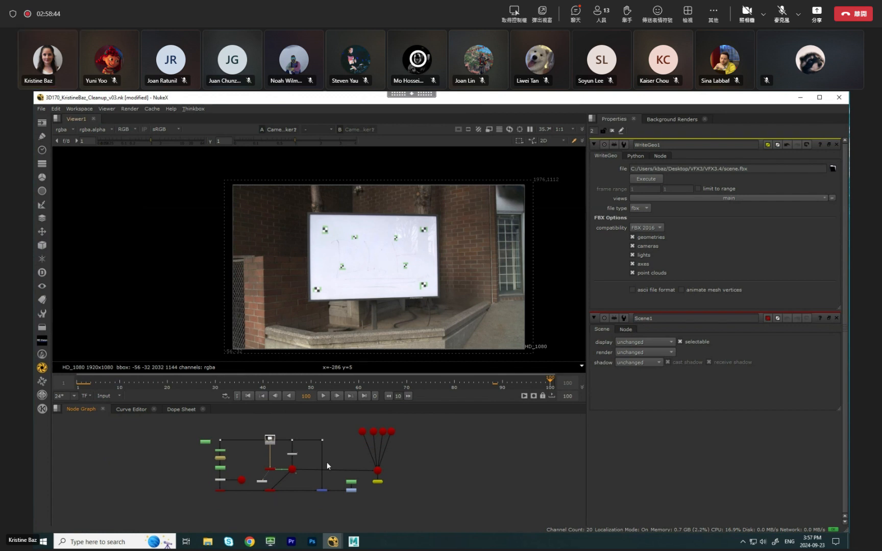
{"action": "middle_click_drag", "start_coordinate": [327, 463], "coordinate": [327, 469]}
{"action": "left_click", "coordinate": [41, 109]}
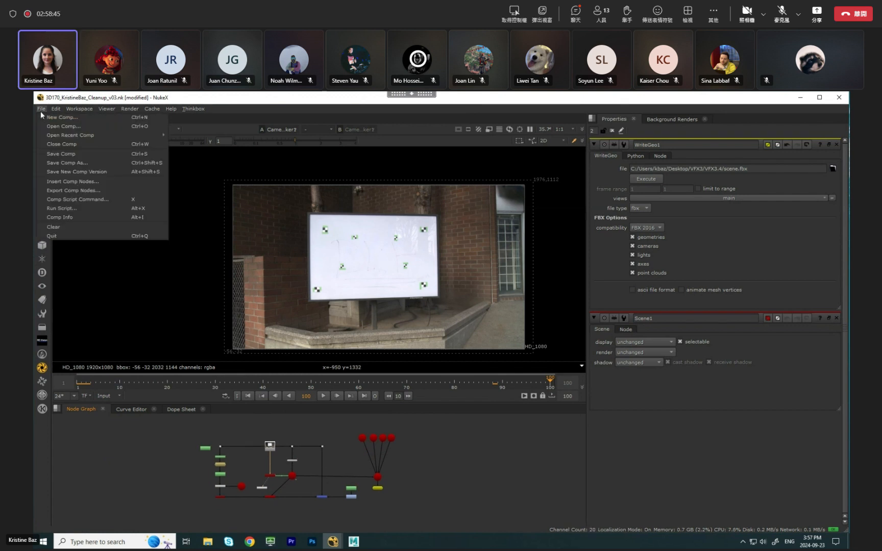
{"action": "left_click", "coordinate": [91, 172]}
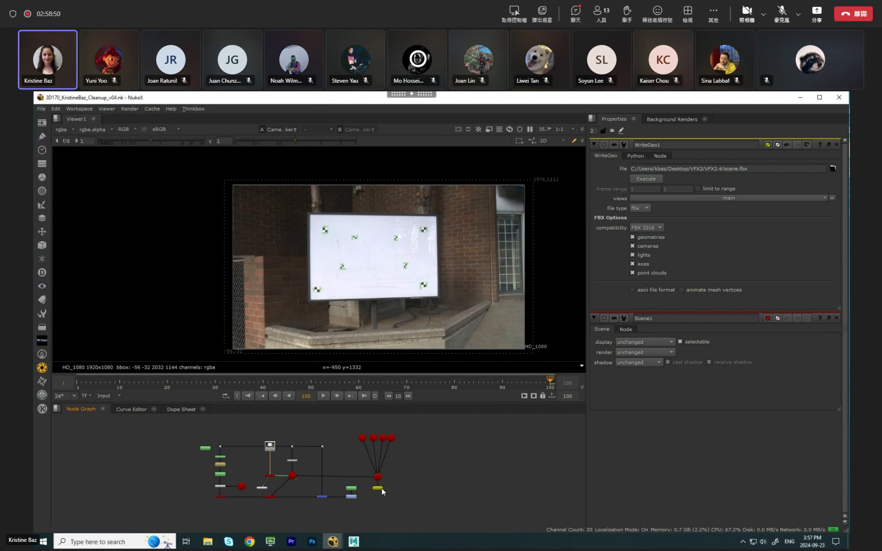
Select the axis, Scene and WriteGeo nodes and move them well away from the main node tree.
{"action": "left_click_drag", "start_coordinate": [360, 425], "coordinate": [412, 504]}
{"action": "left_click_drag", "start_coordinate": [357, 428], "coordinate": [420, 503]}
{"action": "left_click", "coordinate": [424, 506]}
{"action": "scroll", "coordinate": [382, 481], "scroll_direction": "up", "scroll_amount": 3}
{"action": "scroll", "coordinate": [368, 472], "scroll_direction": "down", "scroll_amount": 3}
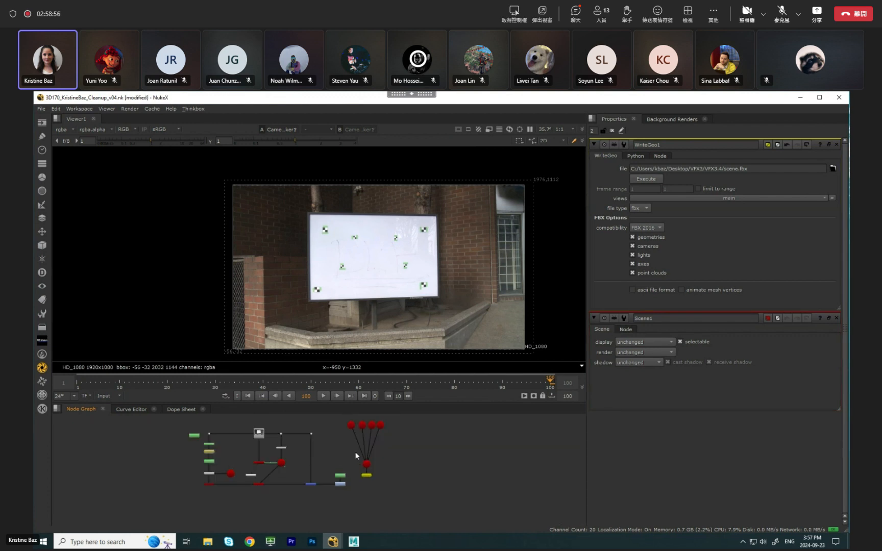
{"action": "left_click_drag", "start_coordinate": [388, 479], "coordinate": [574, 443]}
{"action": "left_click", "coordinate": [400, 479]}
View the Merge1 output and place the Viewer node directly below Merge1.
{"action": "scroll", "coordinate": [347, 489], "scroll_direction": "up", "scroll_amount": 2}
{"action": "scroll", "coordinate": [330, 478], "scroll_direction": "up", "scroll_amount": 2}
{"action": "left_click", "coordinate": [326, 473]}
{"action": "key", "text": "1"}
{"action": "scroll", "coordinate": [324, 473], "scroll_direction": "down", "scroll_amount": 3}
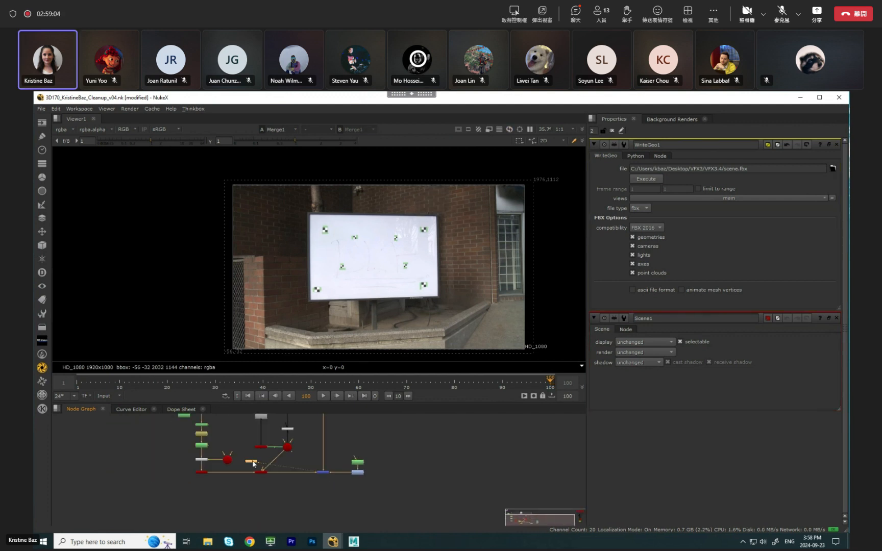
{"action": "left_click_drag", "start_coordinate": [253, 462], "coordinate": [328, 505]}
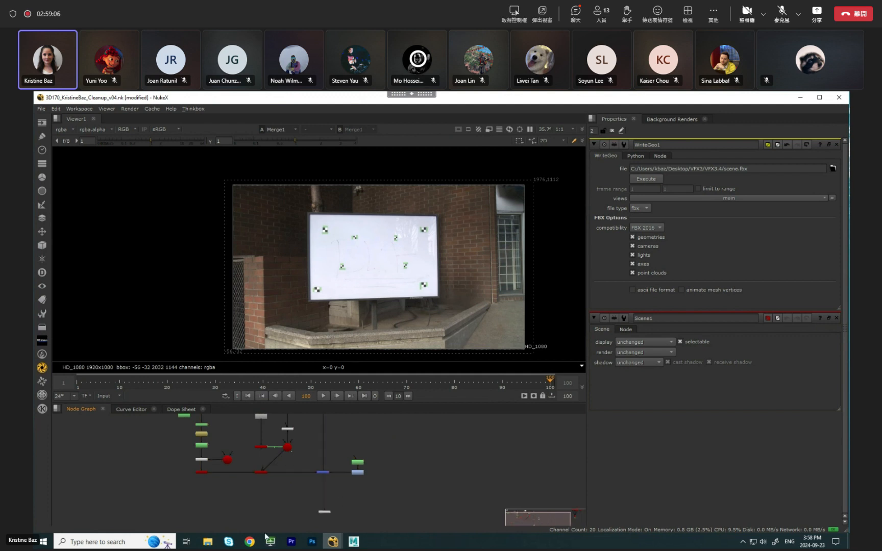
Import the rendered Targa sequence from the Cleanup project's images folder into the node graph.
{"action": "left_click", "coordinate": [207, 541]}
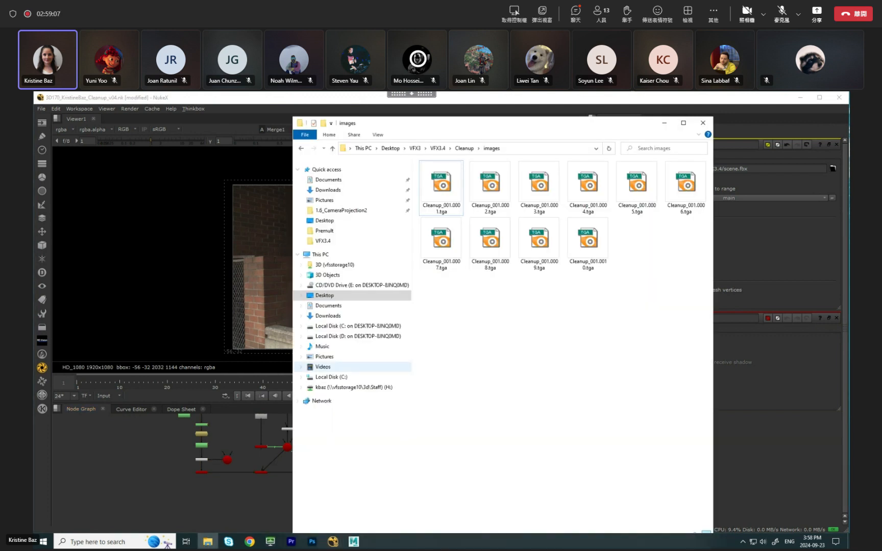
{"action": "left_click", "coordinate": [301, 148]}
{"action": "double_click", "coordinate": [469, 223]}
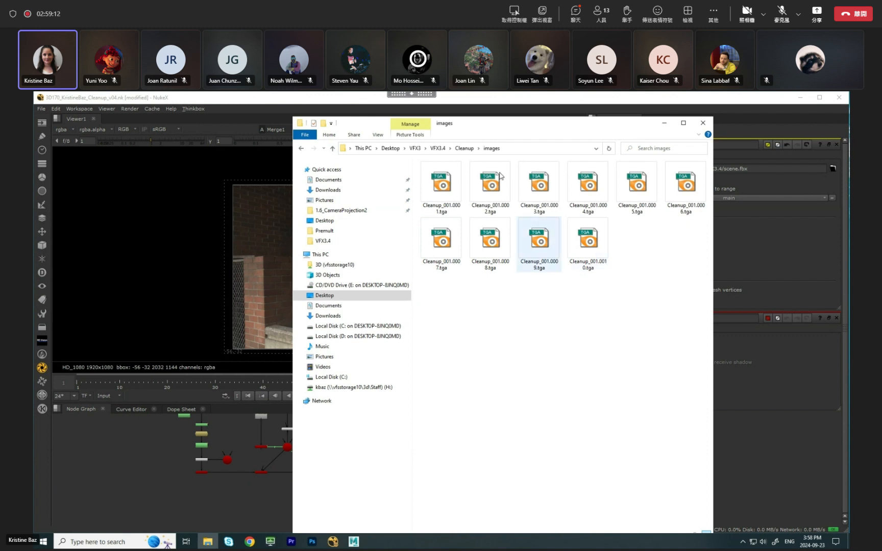
{"action": "left_click", "coordinate": [301, 149]}
{"action": "left_click_drag", "start_coordinate": [470, 126], "coordinate": [645, 128]}
{"action": "left_click_drag", "start_coordinate": [619, 223], "coordinate": [420, 493]}
{"action": "left_click", "coordinate": [388, 498]}
Delete the extra Read node of the .tga.lock file and make room beside the main branch for Read2.
{"action": "scroll", "coordinate": [370, 496], "scroll_direction": "up", "scroll_amount": 4}
{"action": "scroll", "coordinate": [420, 493], "scroll_direction": "up", "scroll_amount": 3}
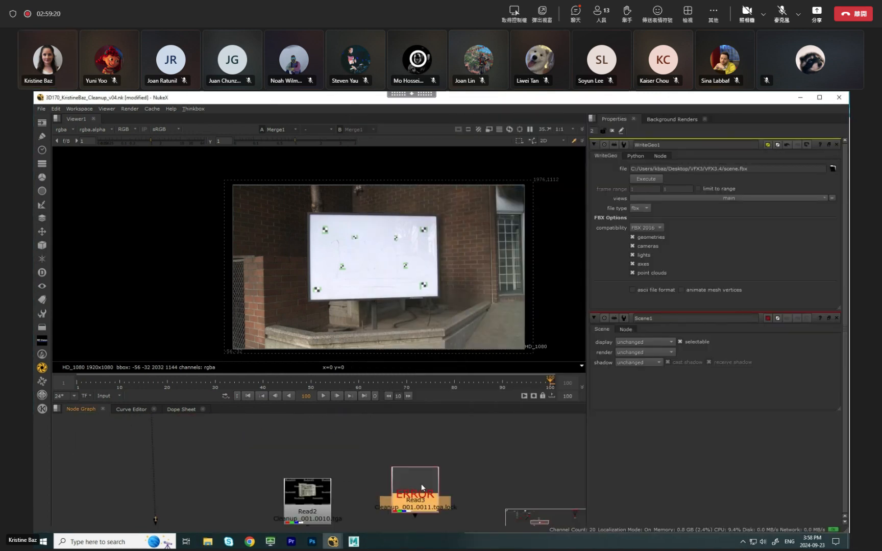
{"action": "key", "text": "Delete"}
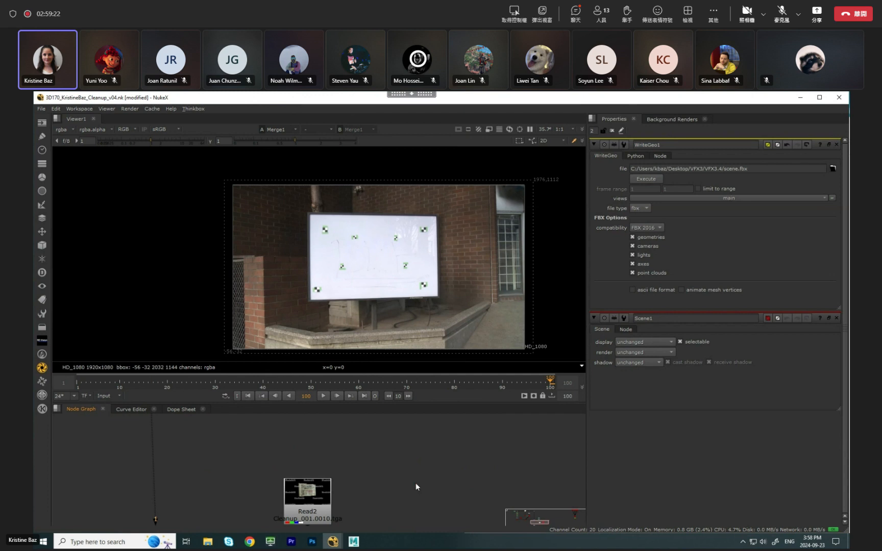
{"action": "scroll", "coordinate": [382, 485], "scroll_direction": "down", "scroll_amount": 3}
{"action": "left_click_drag", "start_coordinate": [343, 499], "coordinate": [333, 490]}
{"action": "middle_click_drag", "start_coordinate": [292, 509], "coordinate": [292, 494]}
{"action": "left_click_drag", "start_coordinate": [273, 508], "coordinate": [271, 523]}
Insert an over Merge node below Merge1 and connect the rendered sequence to its A input.
{"action": "left_click", "coordinate": [293, 477]}
{"action": "scroll", "coordinate": [293, 476], "scroll_direction": "up", "scroll_amount": 3}
{"action": "key", "text": "m"}
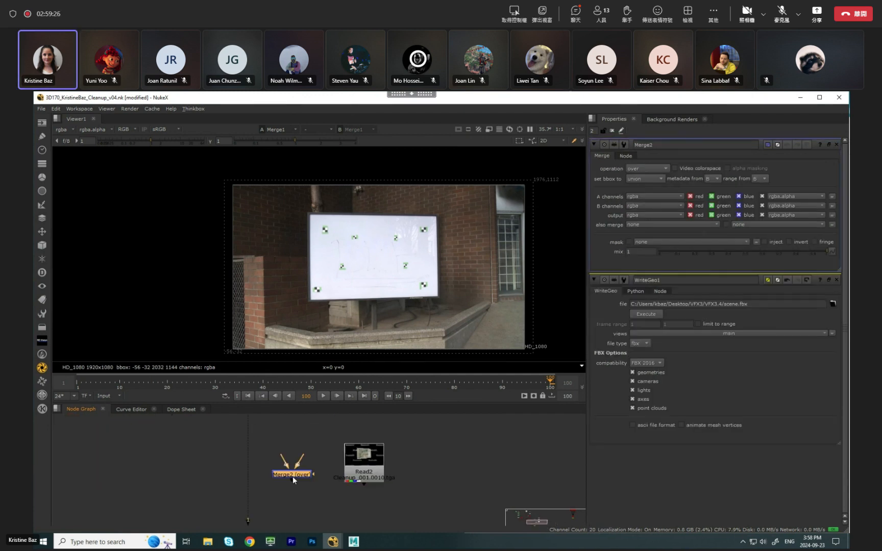
{"action": "left_click_drag", "start_coordinate": [295, 476], "coordinate": [364, 487]}
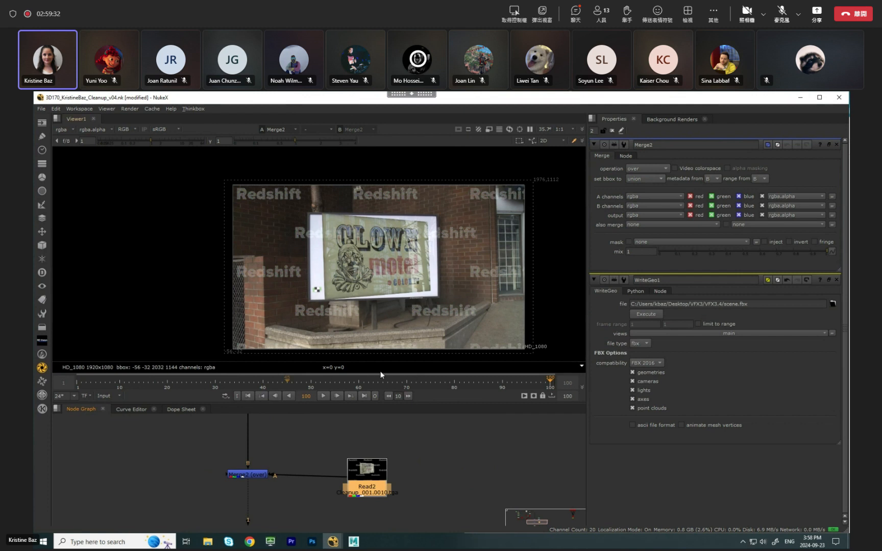
Preview the merge from frame 1, then examine the render's alpha channel and return to the Merge2 view.
{"action": "left_click", "coordinate": [248, 397]}
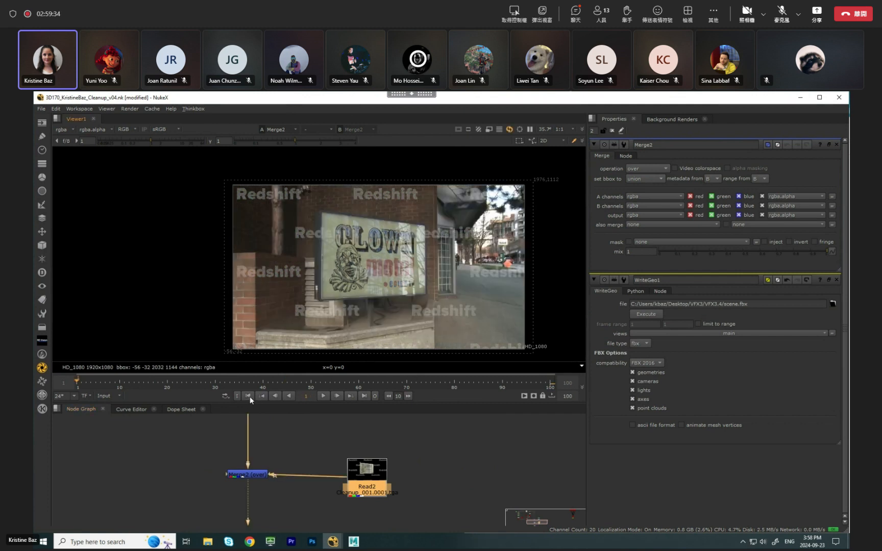
{"action": "left_click_drag", "start_coordinate": [105, 385], "coordinate": [77, 385]}
{"action": "left_click", "coordinate": [357, 479]}
{"action": "key", "text": "1"}
{"action": "key", "text": "a"}
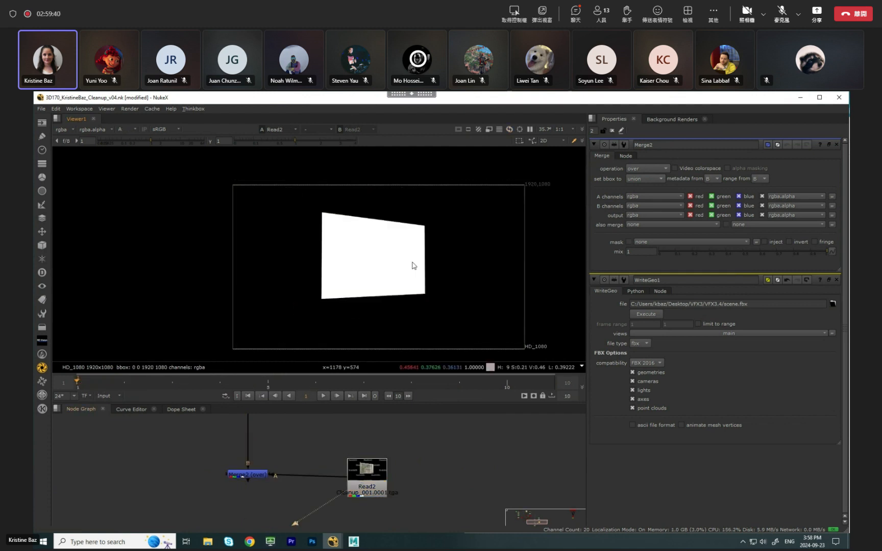
{"action": "key", "text": "a"}
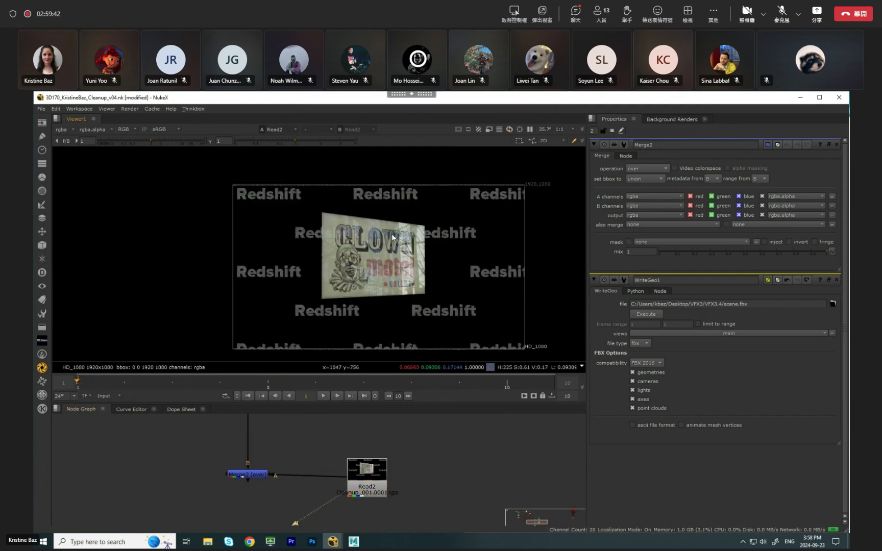
{"action": "key", "text": "Tab"}
Insert a Premult node between Read2 and Merge2.
{"action": "key", "text": "Tab"}
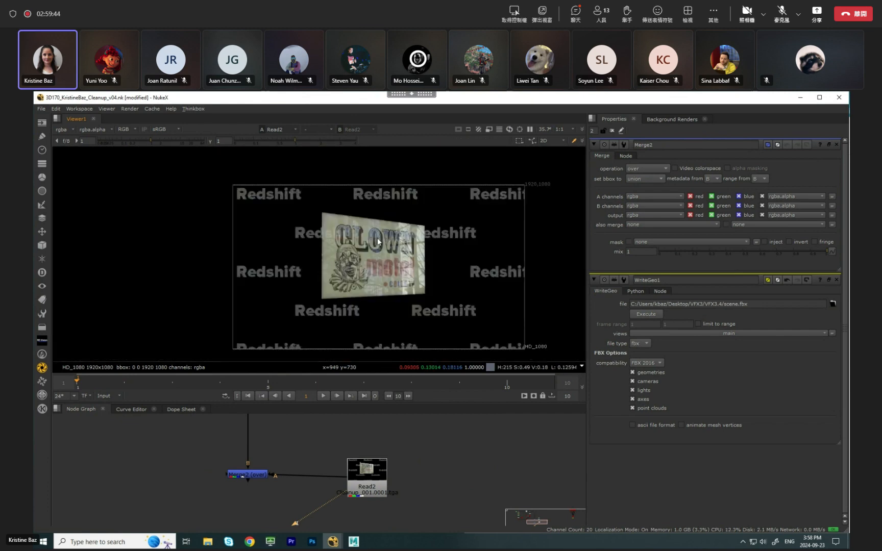
{"action": "key", "text": "1"}
{"action": "left_click", "coordinate": [370, 475]}
{"action": "key", "text": "Tab"}
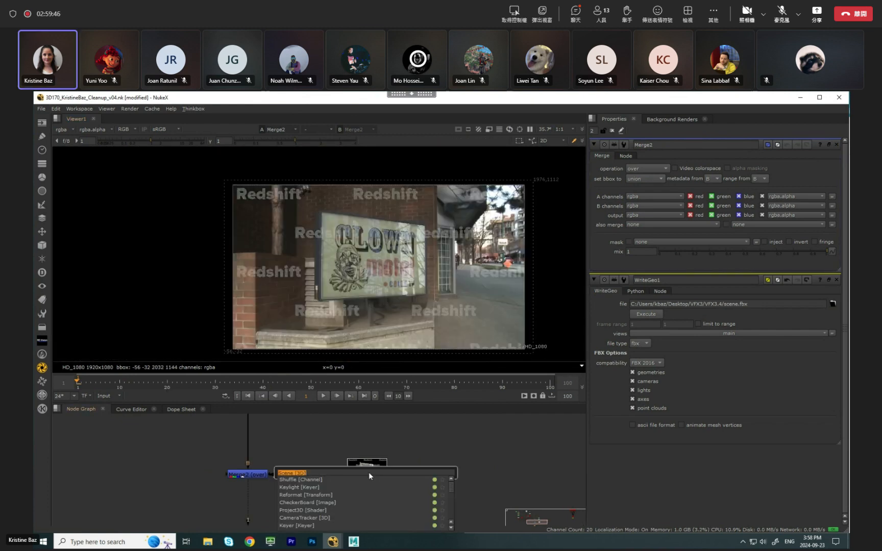
{"action": "type", "text": "pre"}
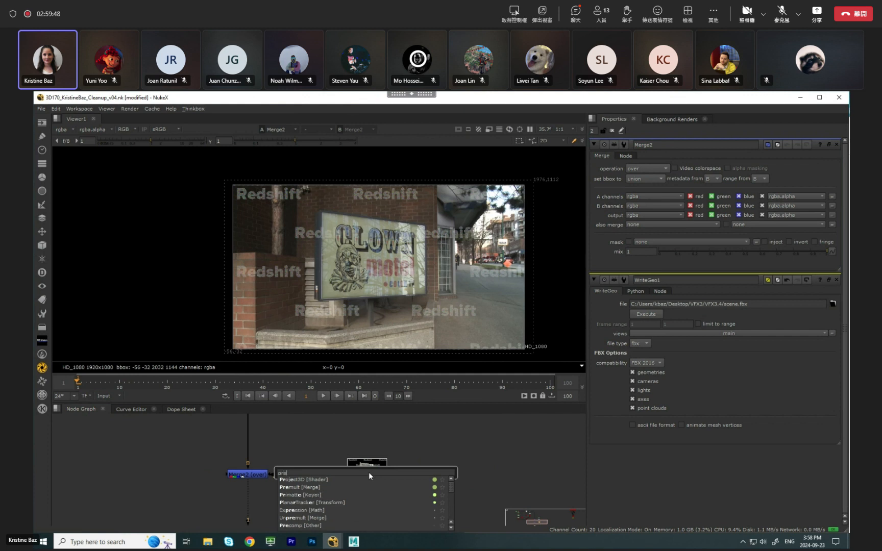
{"action": "left_click", "coordinate": [301, 488]}
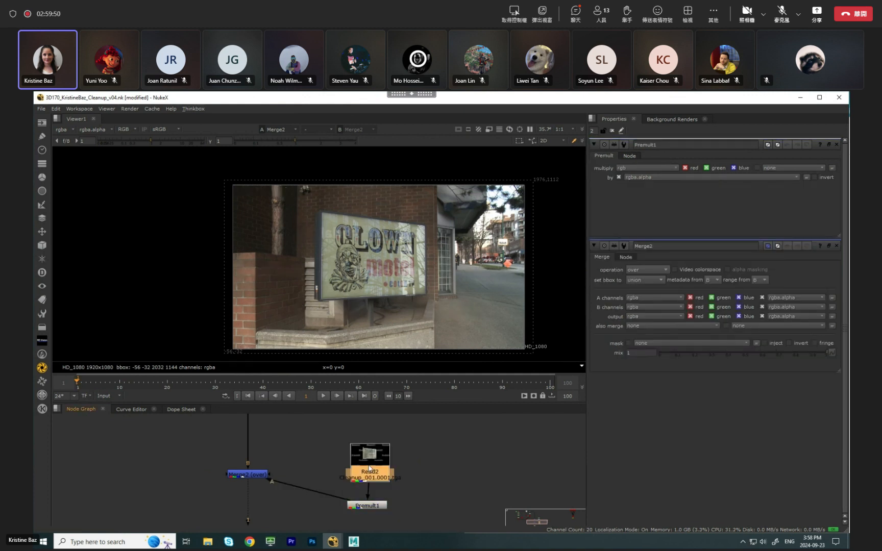
Align Premult1 and Merge2 horizontally and move the Read2 and Premult1 pair farther from the merge.
{"action": "left_click_drag", "start_coordinate": [374, 509], "coordinate": [379, 493]}
{"action": "left_click_drag", "start_coordinate": [264, 475], "coordinate": [262, 491]}
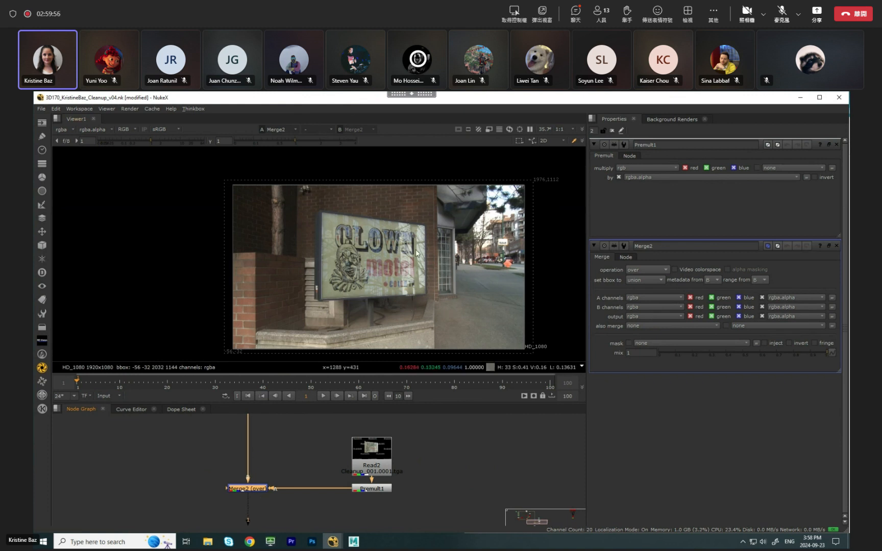
{"action": "left_click_drag", "start_coordinate": [347, 441], "coordinate": [399, 494]}
{"action": "left_click_drag", "start_coordinate": [378, 459], "coordinate": [482, 462]}
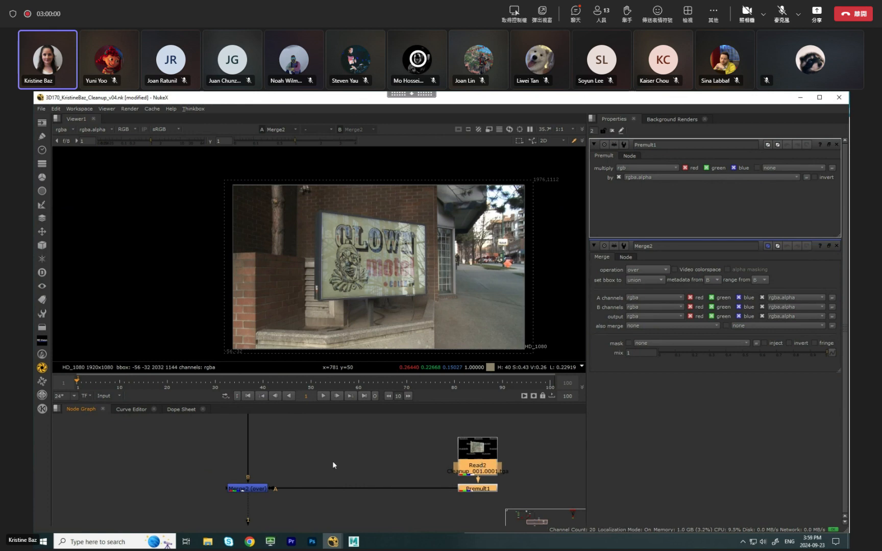
Check the sign's edges over the first frames and add a Transform node after Premult1.
{"action": "scroll", "coordinate": [377, 301], "scroll_direction": "up", "scroll_amount": 5}
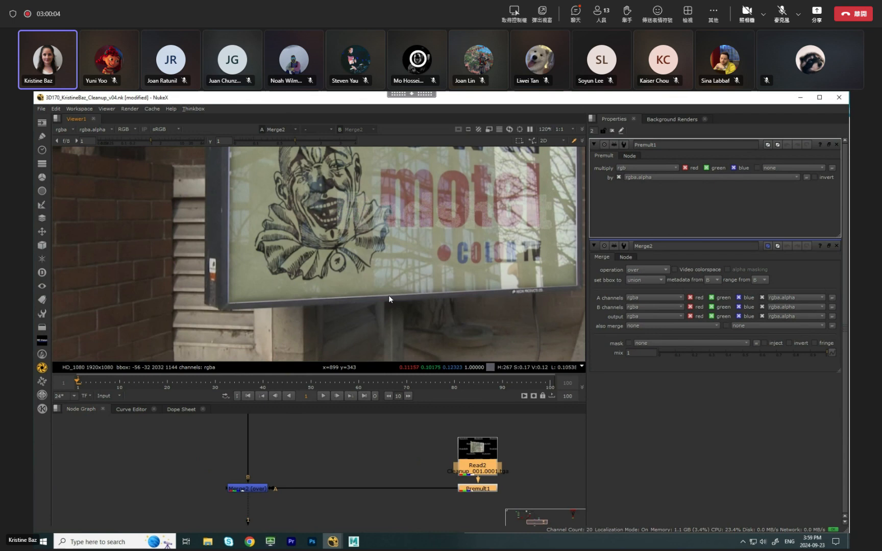
{"action": "scroll", "coordinate": [401, 295], "scroll_direction": "down", "scroll_amount": 3}
{"action": "left_click", "coordinate": [102, 384]}
{"action": "left_click_drag", "start_coordinate": [102, 383], "coordinate": [87, 385]}
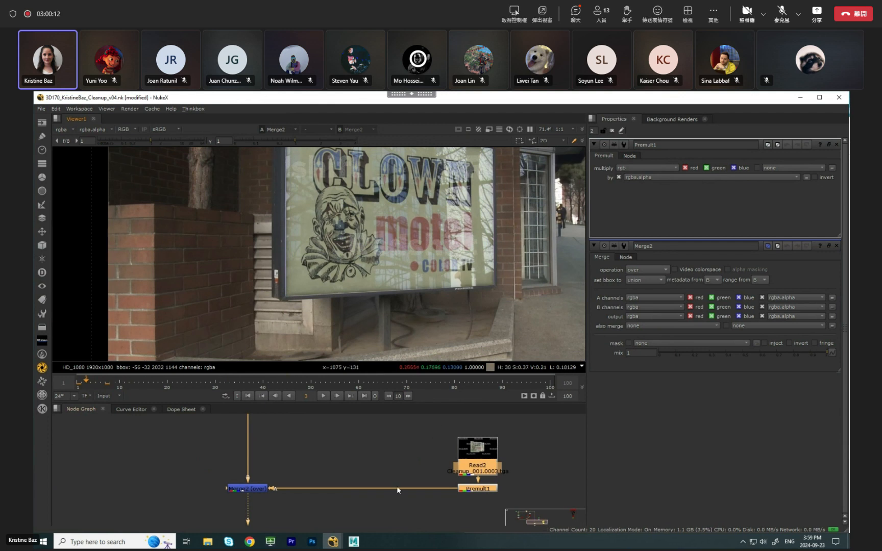
{"action": "left_click", "coordinate": [403, 474]}
{"action": "scroll", "coordinate": [402, 474], "scroll_direction": "down", "scroll_amount": 2}
{"action": "middle_click_drag", "start_coordinate": [412, 471], "coordinate": [367, 473]}
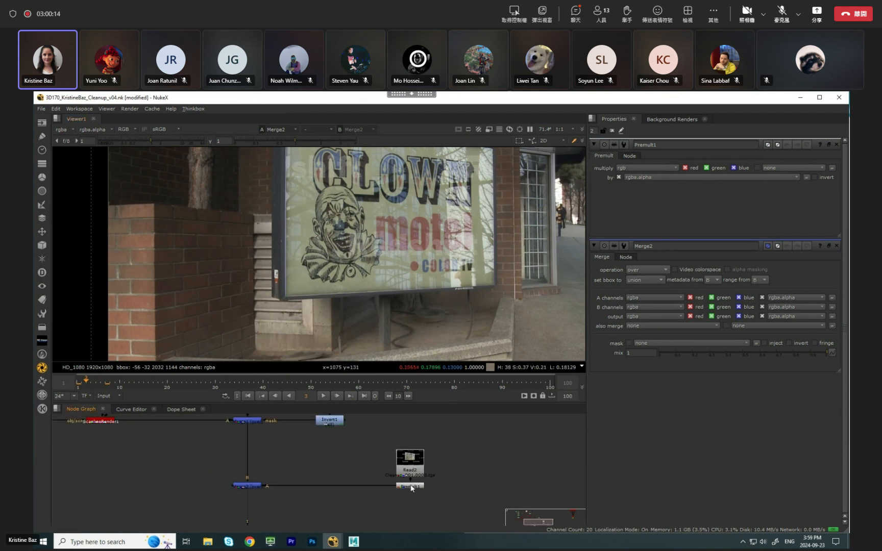
{"action": "left_click", "coordinate": [417, 488], "text": "ctrl"}
{"action": "key", "text": "t"}
{"action": "left_click_drag", "start_coordinate": [420, 494], "coordinate": [416, 498]}
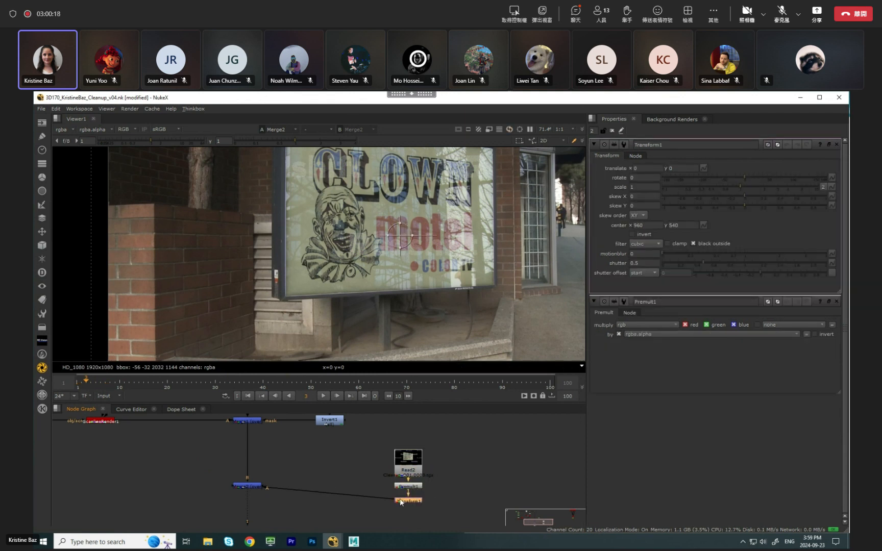
Align Merge2 with the Transform node, open the merge's properties and close those of the Transform.
{"action": "left_click_drag", "start_coordinate": [251, 487], "coordinate": [251, 500]}
{"action": "double_click", "coordinate": [250, 500]}
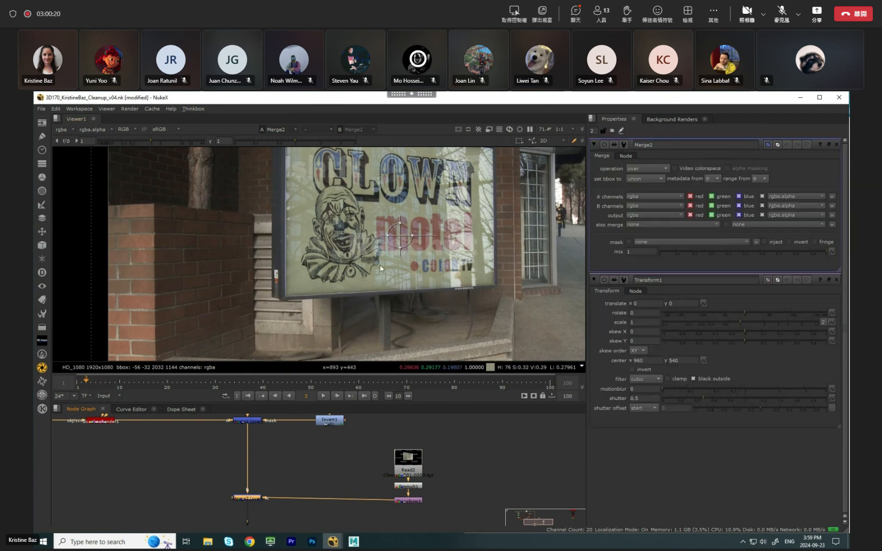
{"action": "scroll", "coordinate": [380, 264], "scroll_direction": "down", "scroll_amount": 2}
{"action": "middle_click_drag", "start_coordinate": [370, 270], "coordinate": [359, 302]}
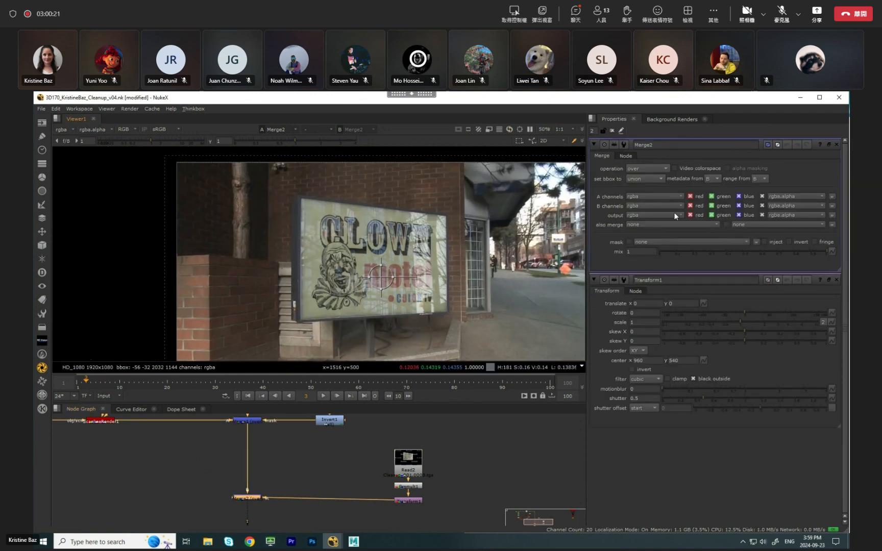
{"action": "left_click", "coordinate": [836, 280]}
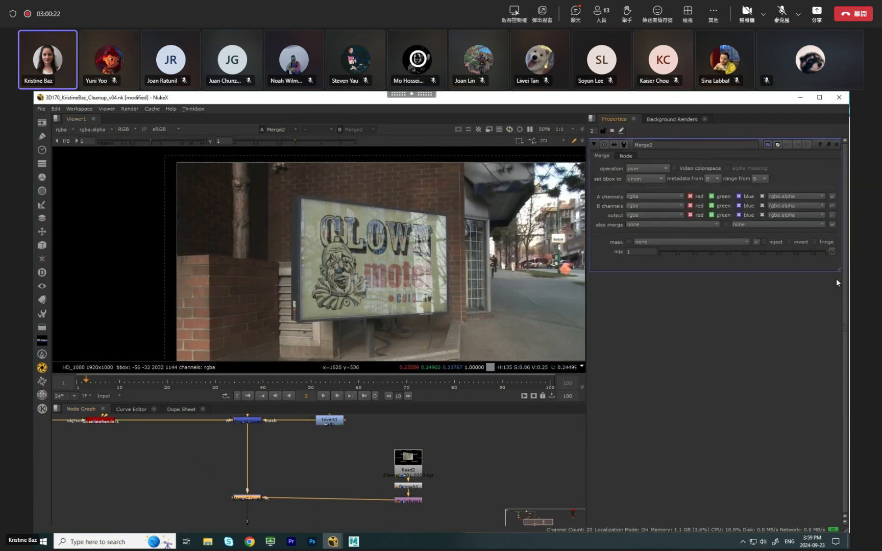
Open the Transform1 properties and set its scale to 1.01.
{"action": "double_click", "coordinate": [419, 500]}
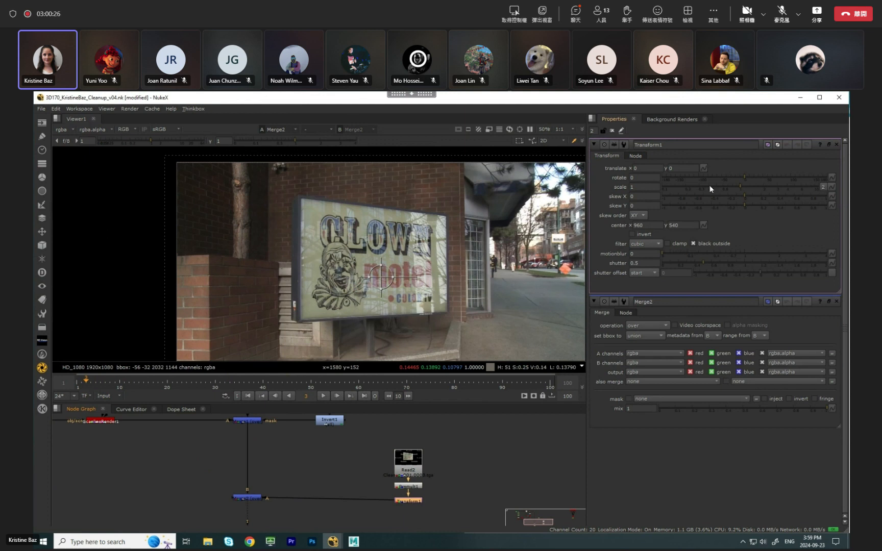
{"action": "left_click", "coordinate": [653, 187]}
{"action": "type", "text": "1.01"}
{"action": "key", "text": "Return"}
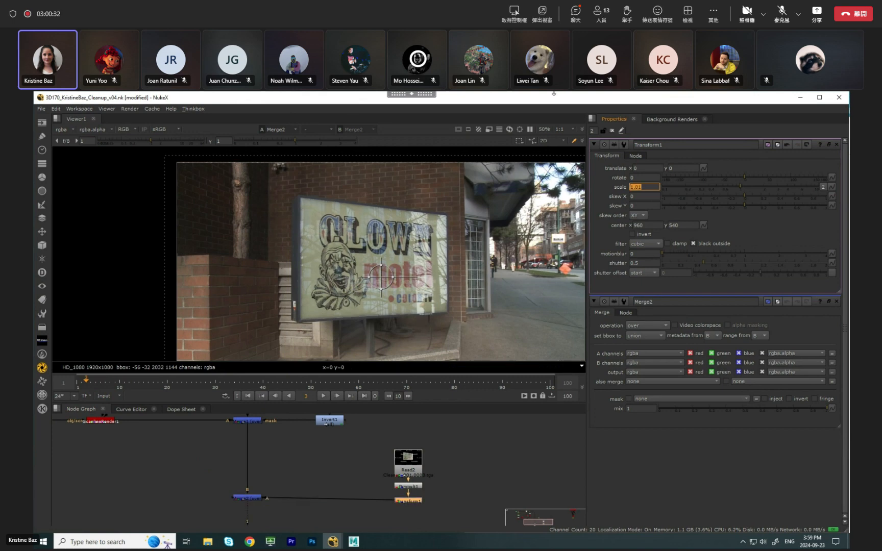
Move Read2, Premult1 and Transform1 to the left side of Merge2 and level Transform1 with the merge.
{"action": "scroll", "coordinate": [387, 242], "scroll_direction": "up", "scroll_amount": 4}
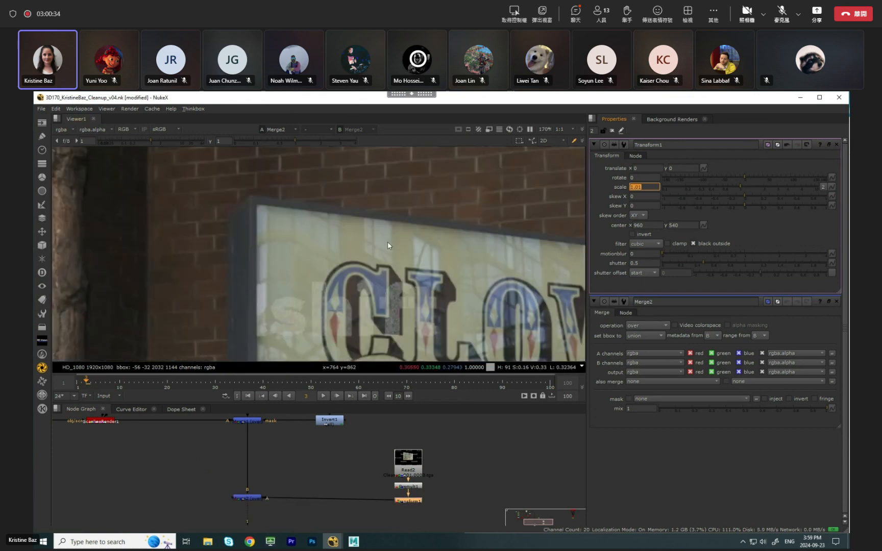
{"action": "scroll", "coordinate": [340, 239], "scroll_direction": "down", "scroll_amount": 2}
{"action": "left_click", "coordinate": [254, 500]}
{"action": "scroll", "coordinate": [327, 473], "scroll_direction": "down", "scroll_amount": 5}
{"action": "left_click_drag", "start_coordinate": [348, 457], "coordinate": [388, 506]}
{"action": "left_click_drag", "start_coordinate": [362, 474], "coordinate": [262, 475]}
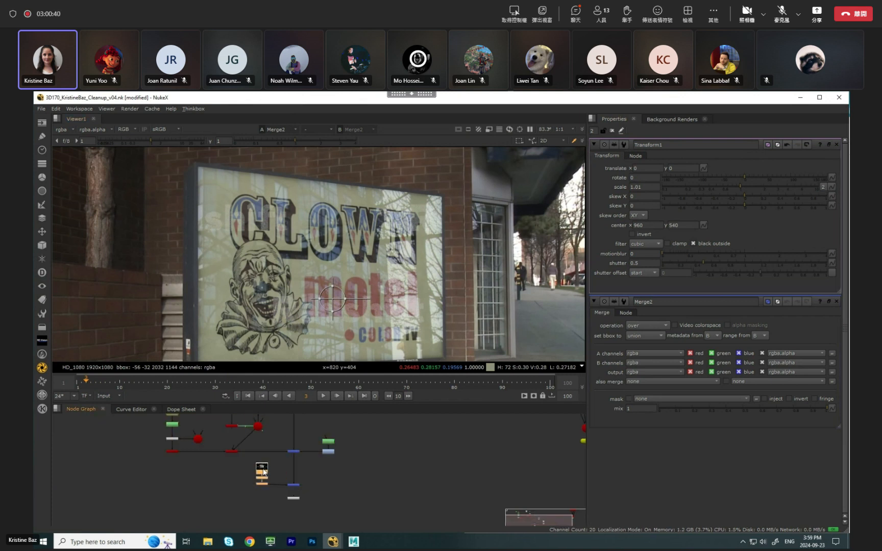
{"action": "scroll", "coordinate": [316, 484], "scroll_direction": "up", "scroll_amount": 4}
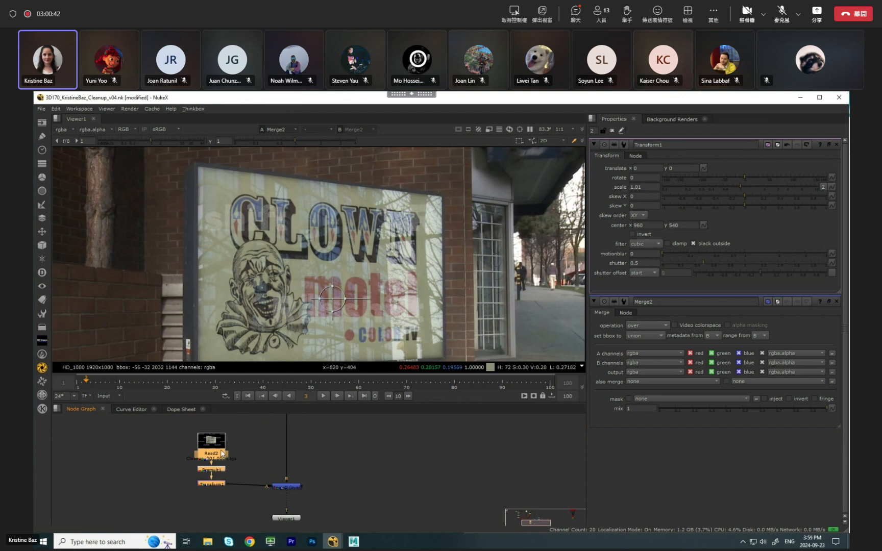
{"action": "left_click_drag", "start_coordinate": [224, 454], "coordinate": [224, 456]}
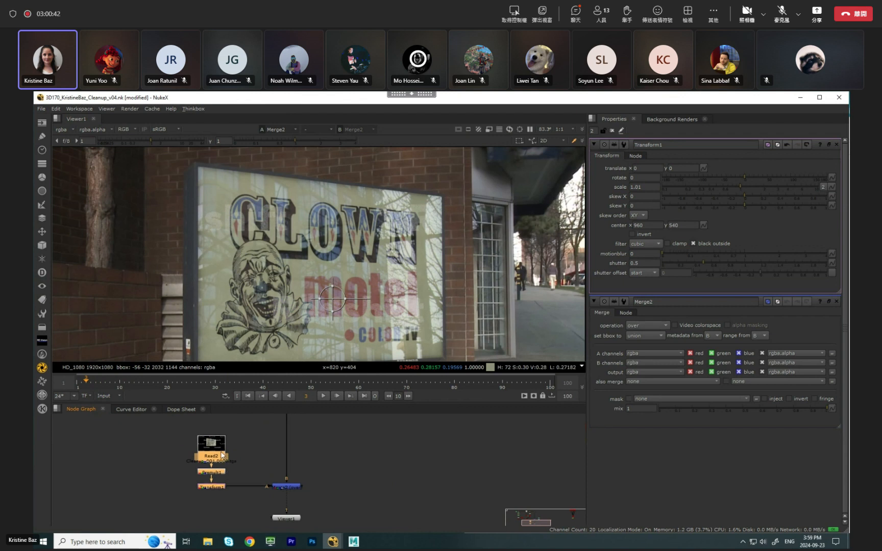
Close the Transform1 and Merge2 properties and clear the node selection.
{"action": "double_click", "coordinate": [836, 144]}
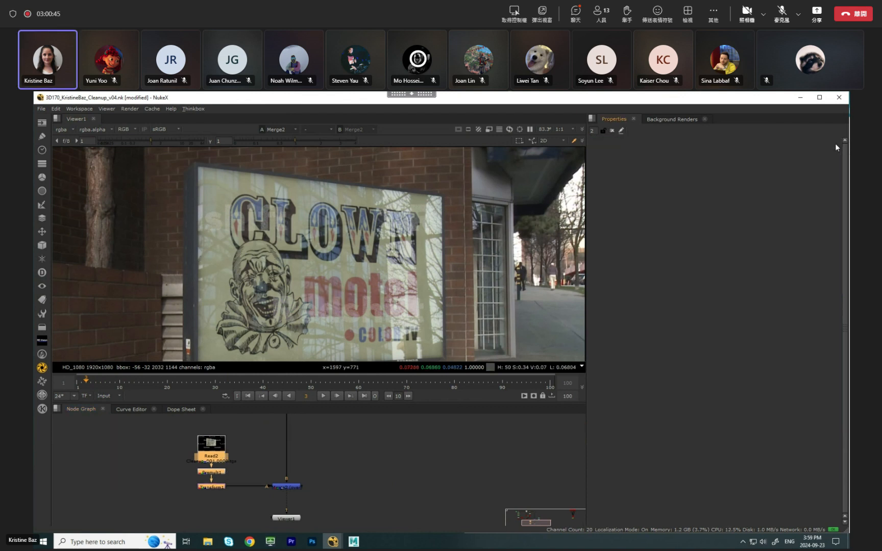
{"action": "left_click", "coordinate": [316, 477]}
{"action": "scroll", "coordinate": [316, 474], "scroll_direction": "down", "scroll_amount": 4}
{"action": "mouse_move", "coordinate": [330, 467]}
{"action": "middle_mouse_down"}
{"action": "mouse_move", "coordinate": [348, 498]}
{"action": "mouse_move", "coordinate": [339, 460]}
{"action": "middle_mouse_up"}
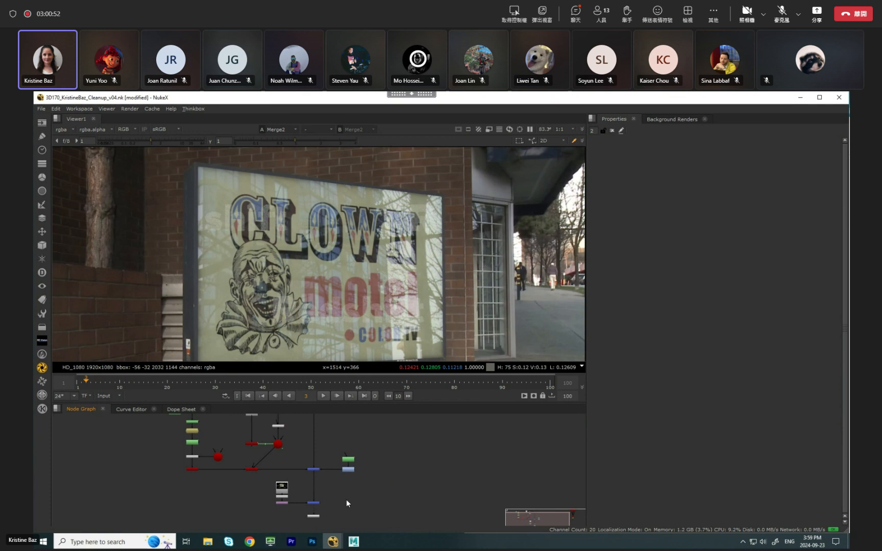
Check the sign's upper edge, reopen the Transform1 properties and set its scale to 1.02.
{"action": "scroll", "coordinate": [197, 176], "scroll_direction": "up", "scroll_amount": 5}
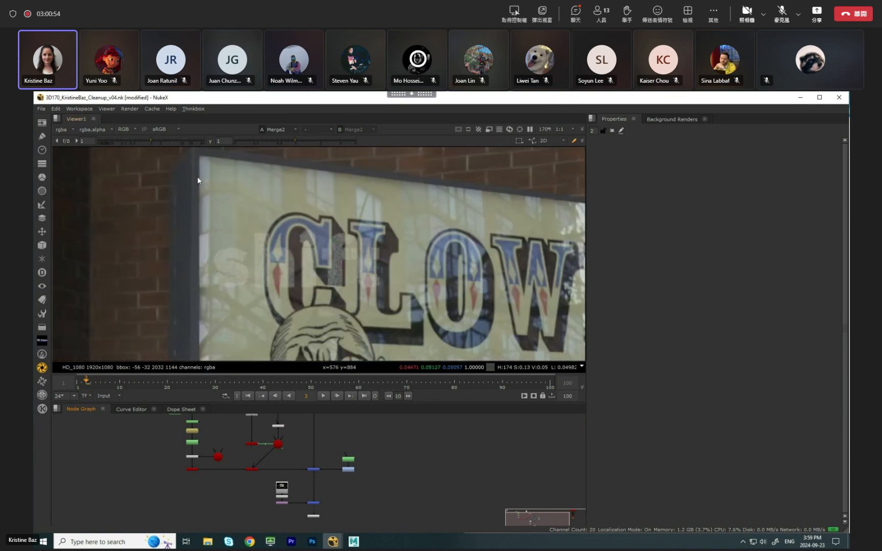
{"action": "scroll", "coordinate": [209, 233], "scroll_direction": "down", "scroll_amount": 3}
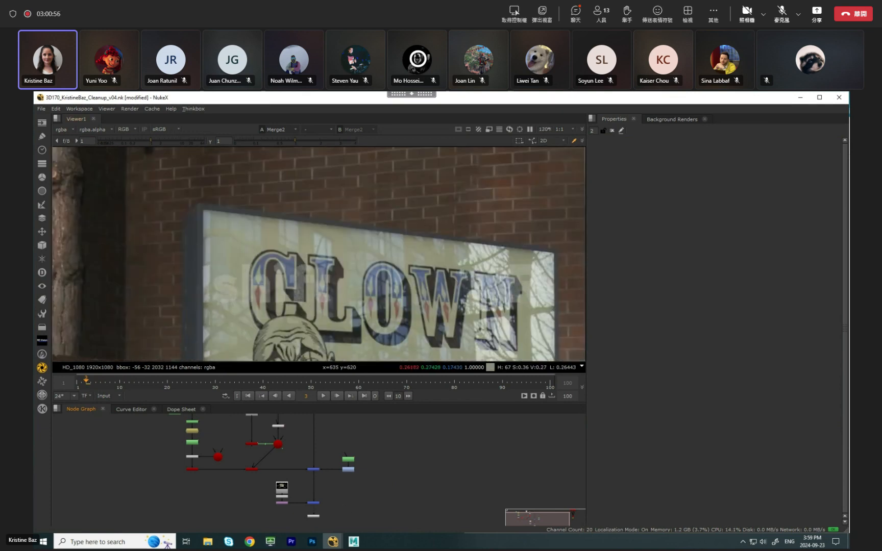
{"action": "scroll", "coordinate": [286, 505], "scroll_direction": "up", "scroll_amount": 3}
{"action": "double_click", "coordinate": [286, 506]}
{"action": "left_click", "coordinate": [644, 187]}
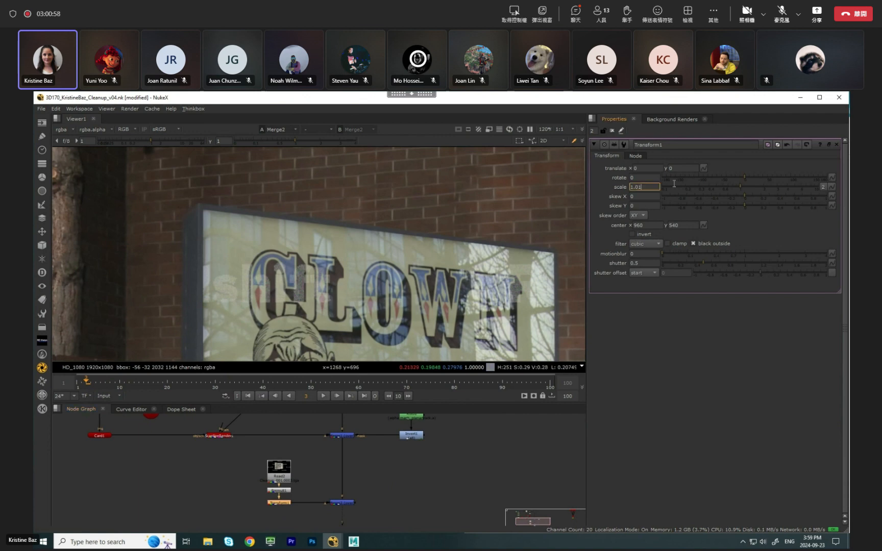
{"action": "type", "text": ".02"}
{"action": "key", "text": "Return"}
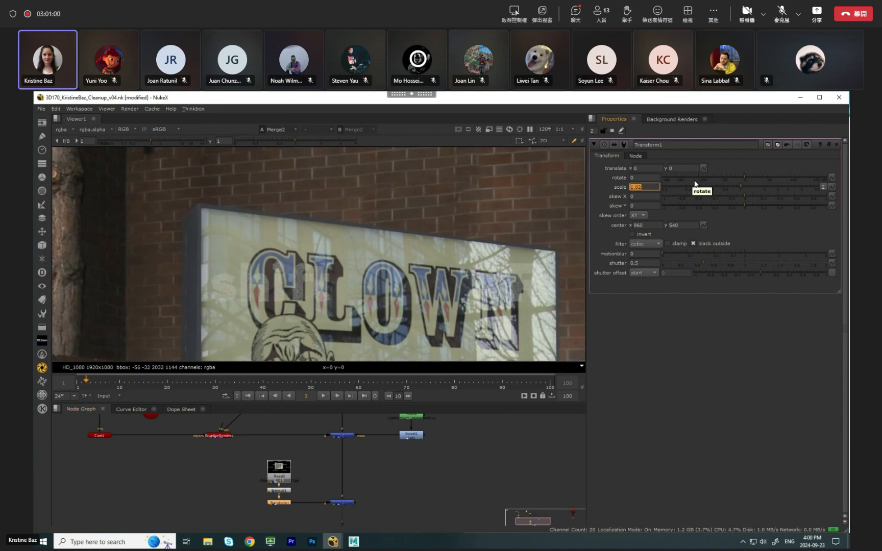
Inspect the sign's corners and lower edge, disabling and re-enabling Merge2 to compare with the original plate.
{"action": "middle_click_drag", "start_coordinate": [430, 232], "coordinate": [300, 211]}
{"action": "scroll", "coordinate": [411, 224], "scroll_direction": "up", "scroll_amount": 4}
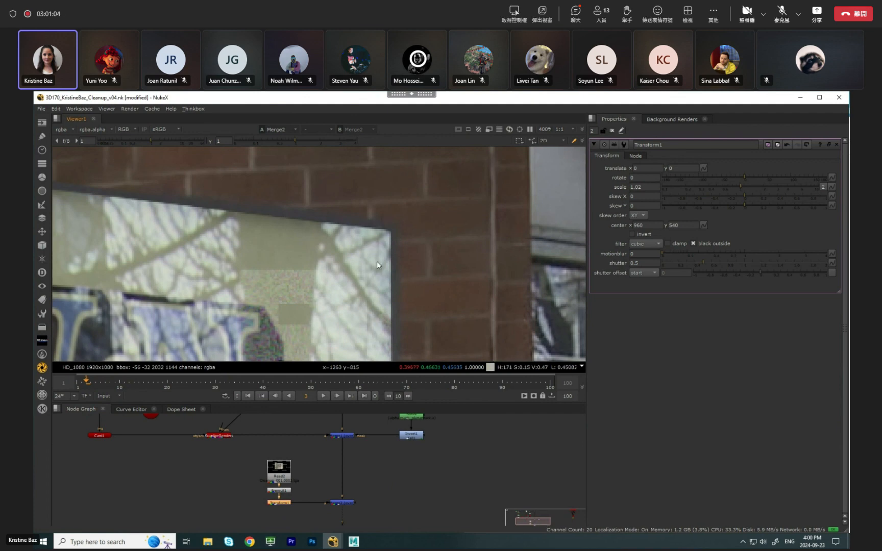
{"action": "scroll", "coordinate": [377, 262], "scroll_direction": "down", "scroll_amount": 4}
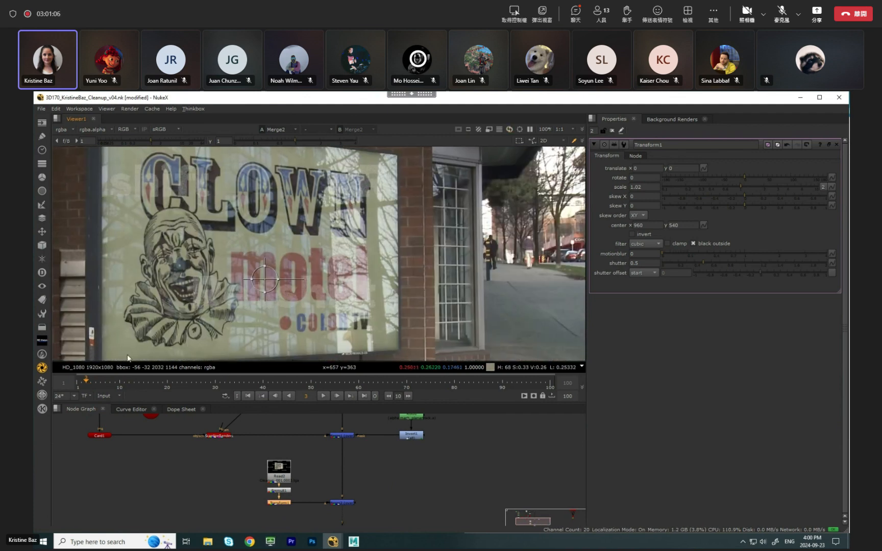
{"action": "middle_click_drag", "start_coordinate": [142, 337], "coordinate": [149, 307]}
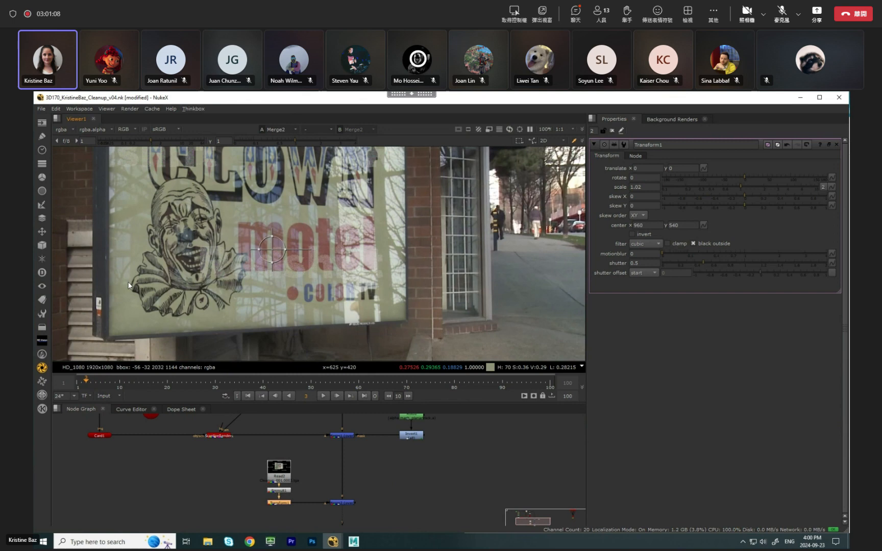
{"action": "left_click", "coordinate": [346, 502]}
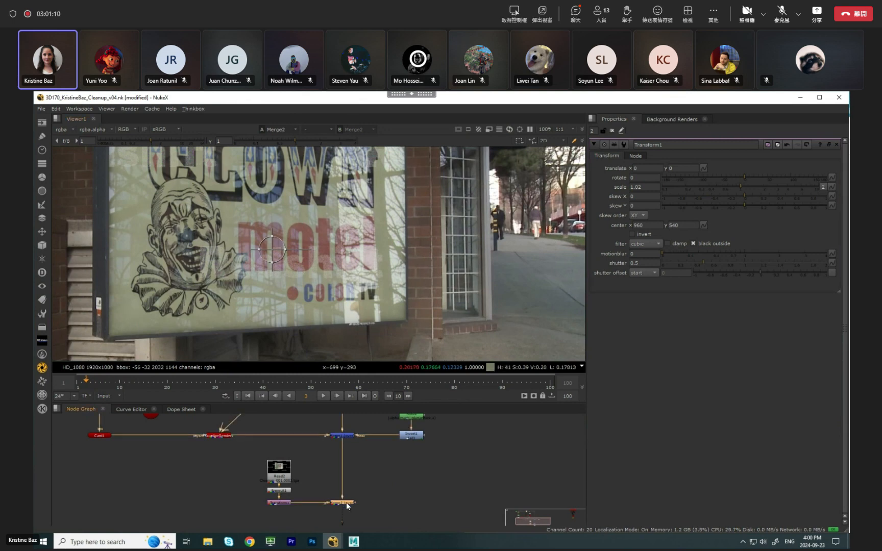
{"action": "key", "text": "d"}
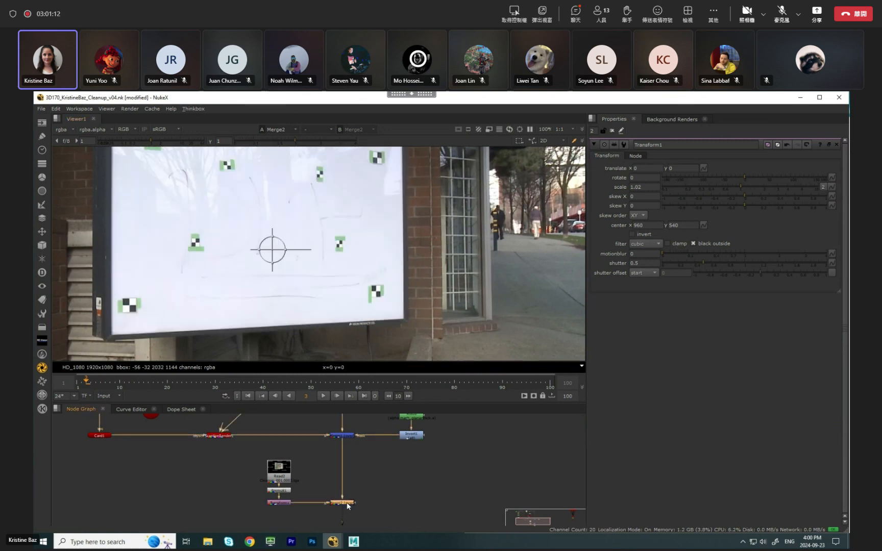
{"action": "key", "text": "d"}
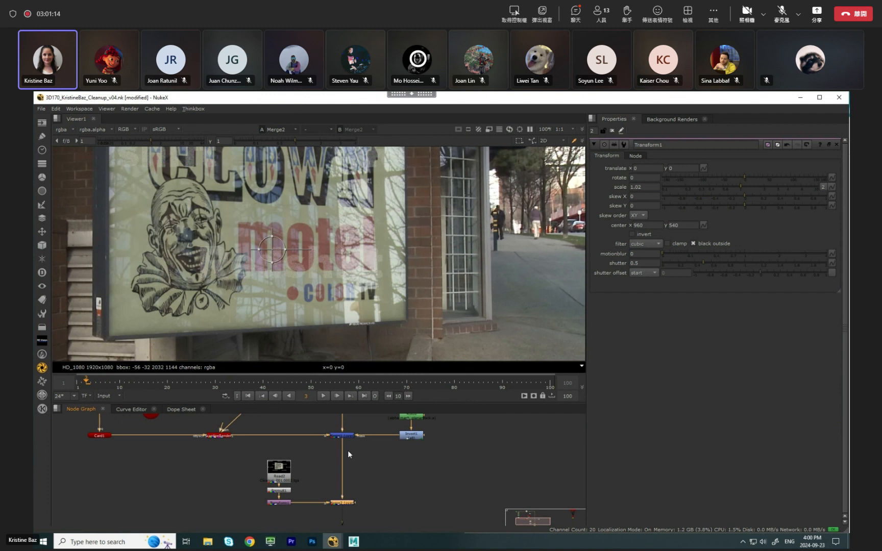
Place the Roto3 planar-track mask node to the right of Merge2, level with it, and deselect it.
{"action": "key", "text": "f"}
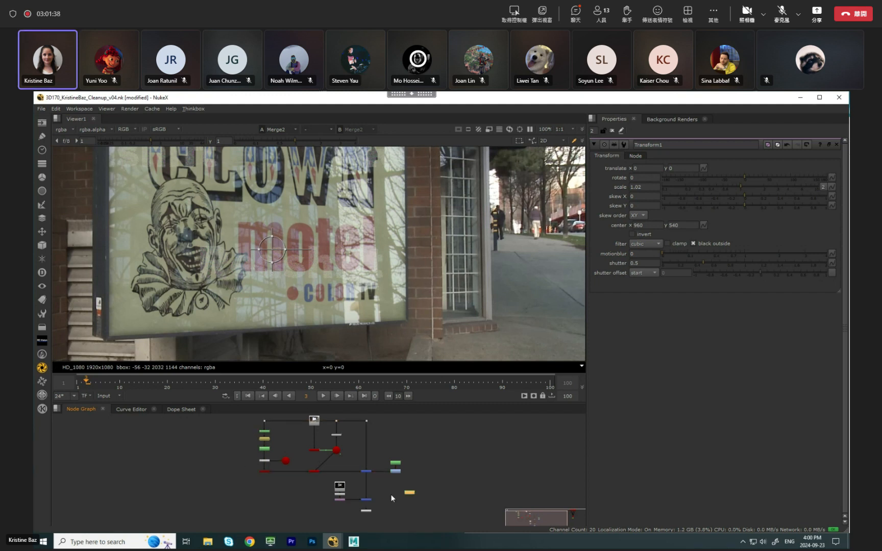
{"action": "scroll", "coordinate": [391, 499], "scroll_direction": "up", "scroll_amount": 5}
{"action": "scroll", "coordinate": [377, 504], "scroll_direction": "up", "scroll_amount": 4}
{"action": "mouse_move", "coordinate": [389, 499]}
{"action": "left_mouse_down"}
{"action": "mouse_move", "coordinate": [376, 504]}
{"action": "mouse_move", "coordinate": [381, 494]}
{"action": "left_mouse_up"}
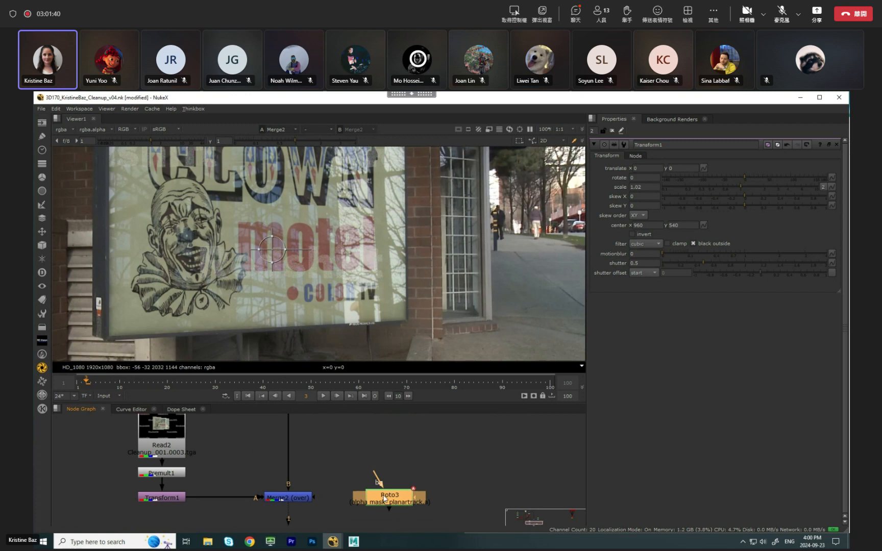
{"action": "left_click", "coordinate": [326, 489]}
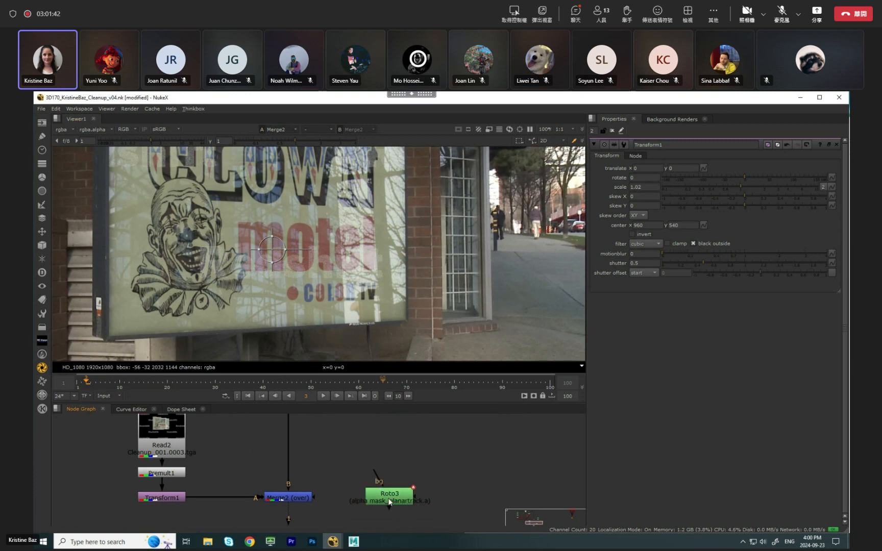
Open the Roto3 properties, close those of Transform1 and view the whole sign.
{"action": "double_click", "coordinate": [382, 491]}
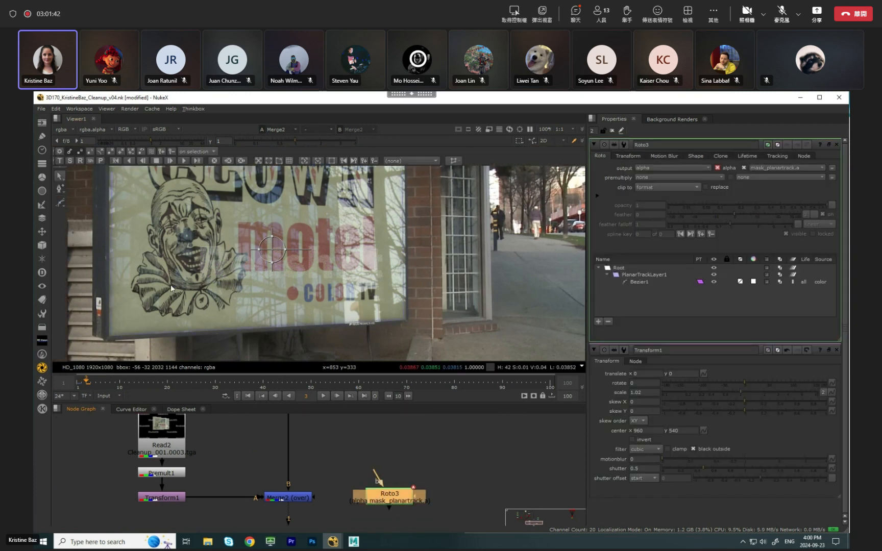
{"action": "left_click", "coordinate": [836, 350]}
{"action": "scroll", "coordinate": [419, 317], "scroll_direction": "up", "scroll_amount": 1}
{"action": "scroll", "coordinate": [414, 314], "scroll_direction": "up", "scroll_amount": 6}
{"action": "scroll", "coordinate": [404, 295], "scroll_direction": "down", "scroll_amount": 11}
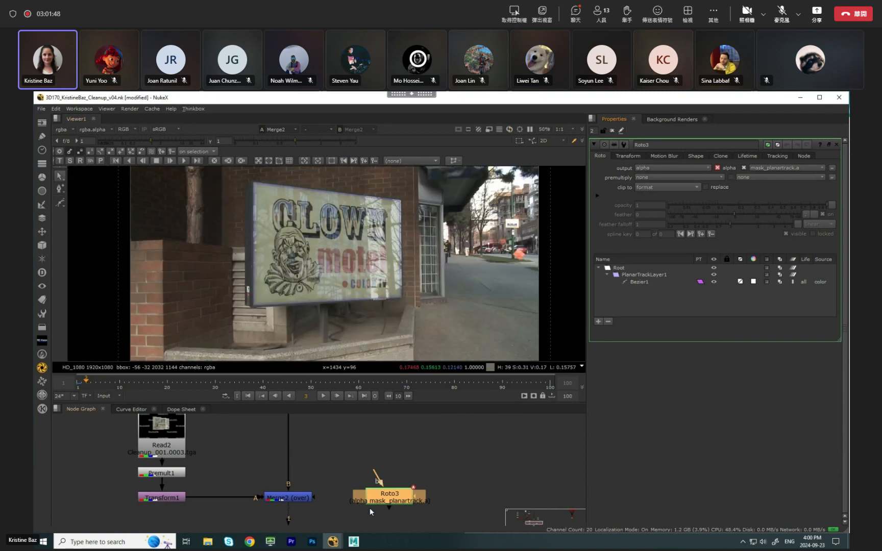
Move Roto3 slightly farther from Merge2, connect the merge's mask input to it and check the sign's edges.
{"action": "left_click_drag", "start_coordinate": [371, 500], "coordinate": [385, 501]}
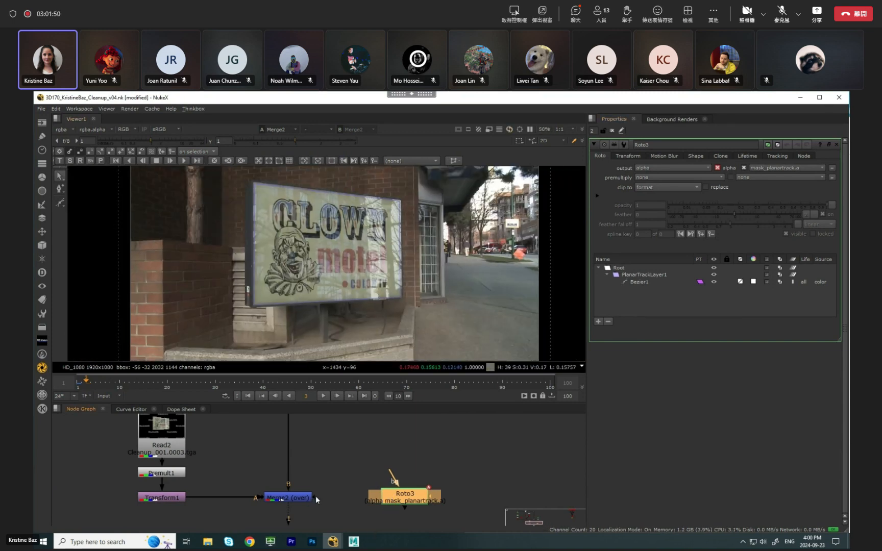
{"action": "left_click_drag", "start_coordinate": [317, 491], "coordinate": [403, 499]}
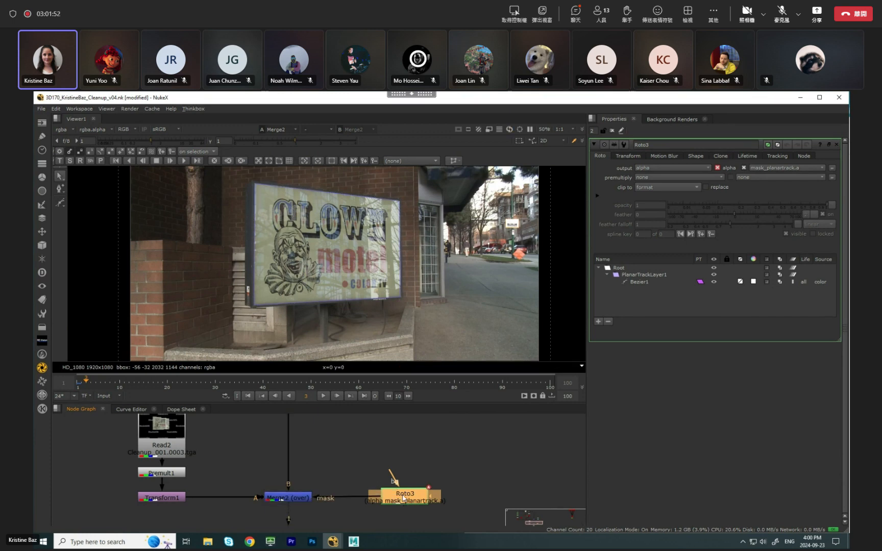
{"action": "scroll", "coordinate": [401, 212], "scroll_direction": "up", "scroll_amount": 5}
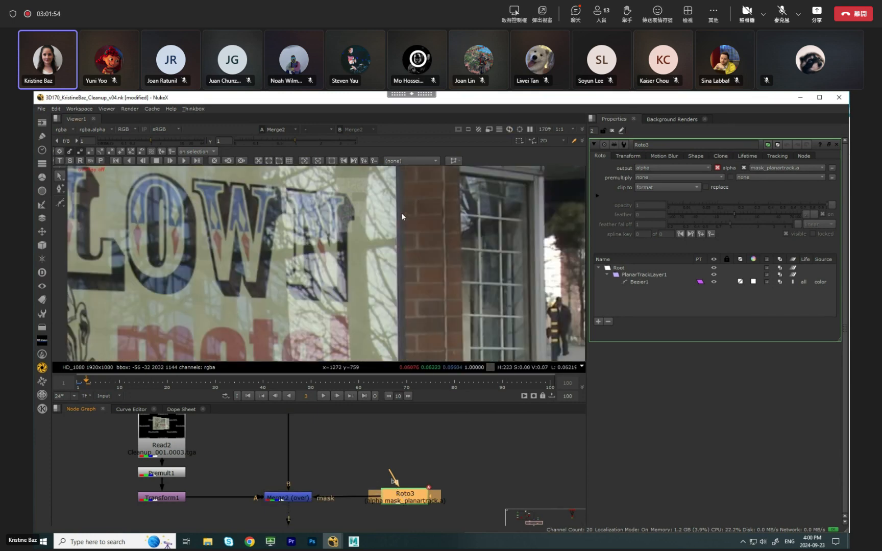
{"action": "scroll", "coordinate": [401, 212], "scroll_direction": "up", "scroll_amount": 1}
{"action": "middle_click_drag", "start_coordinate": [398, 349], "coordinate": [420, 129]}
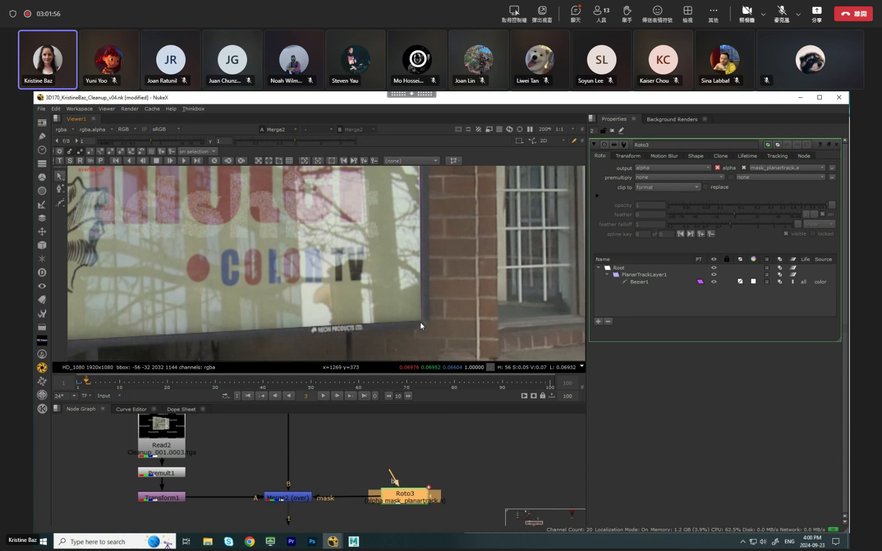
{"action": "middle_click_drag", "start_coordinate": [110, 339], "coordinate": [410, 311]}
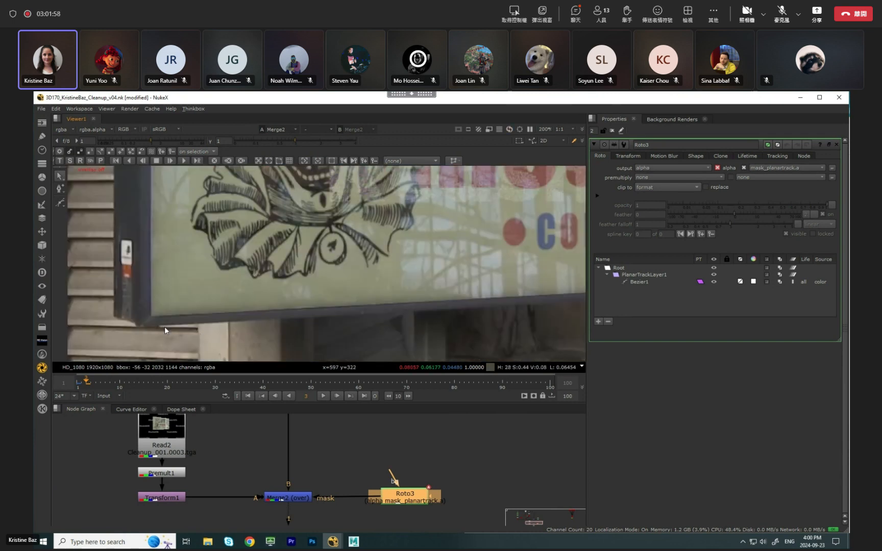
{"action": "scroll", "coordinate": [164, 330], "scroll_direction": "up", "scroll_amount": 2}
Disconnect Merge2's mask input and reconnect it to Roto3 to compare the sign's edges.
{"action": "left_click_drag", "start_coordinate": [314, 497], "coordinate": [375, 493]}
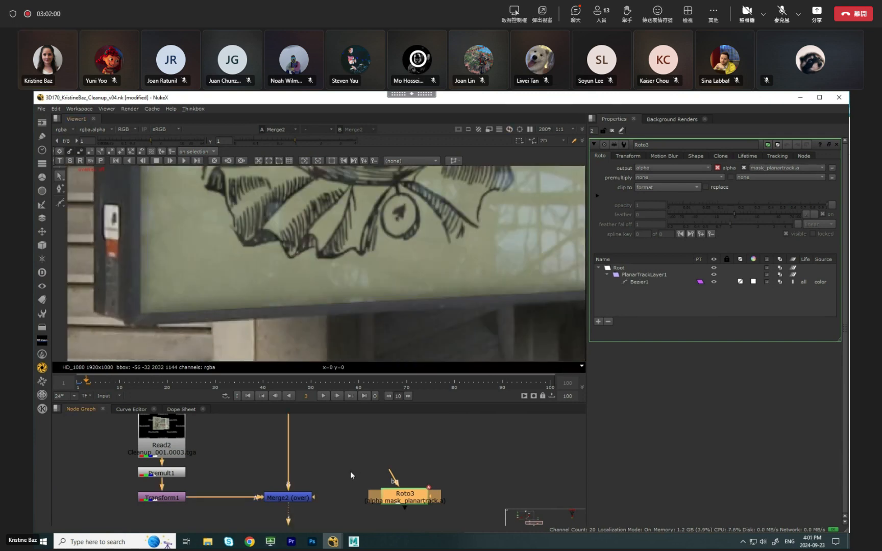
{"action": "left_click_drag", "start_coordinate": [315, 498], "coordinate": [408, 500]}
{"action": "scroll", "coordinate": [251, 232], "scroll_direction": "down", "scroll_amount": 5}
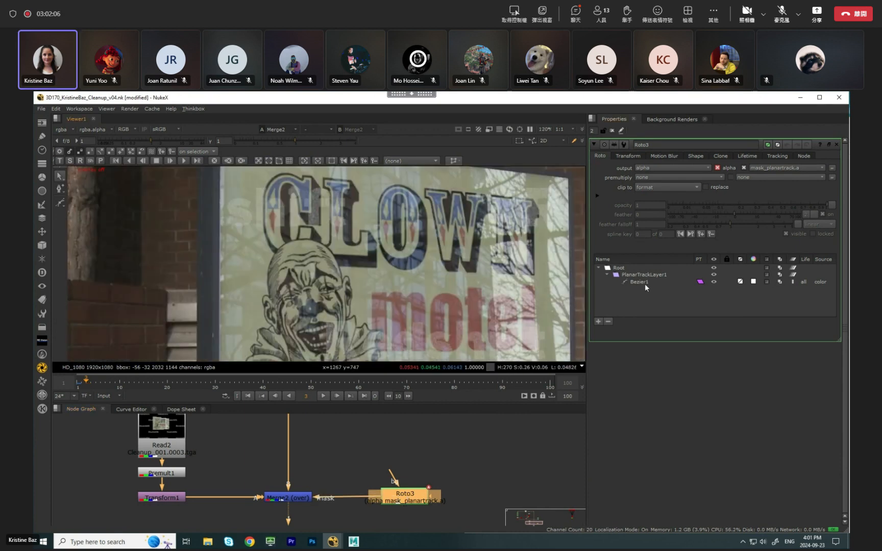
Set the feather of Roto3's Bezier1 shape to 2.5 and check the composite up to frame 10.
{"action": "left_click", "coordinate": [645, 282]}
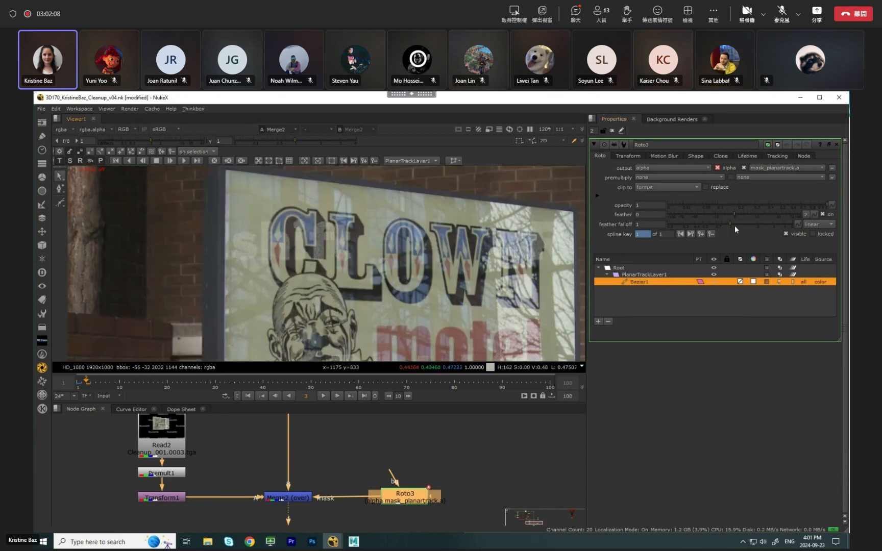
{"action": "left_click_drag", "start_coordinate": [735, 216], "coordinate": [745, 216]}
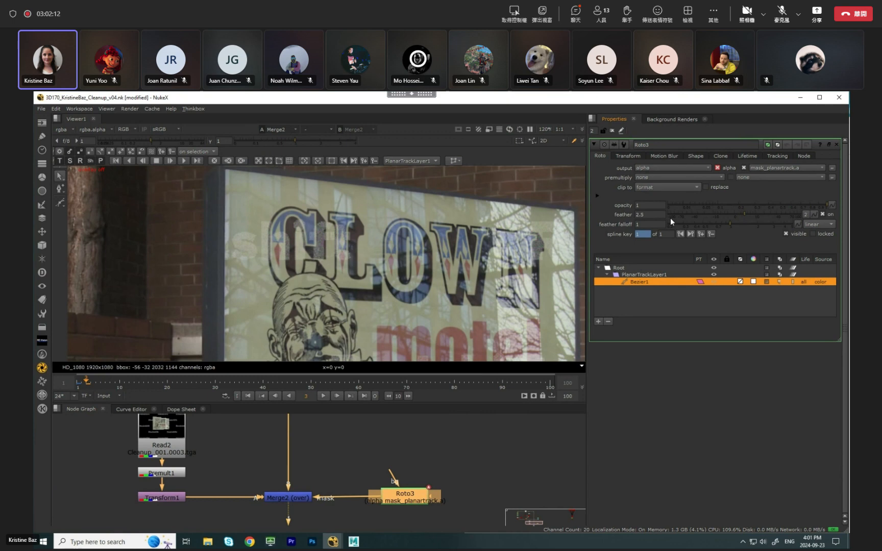
{"action": "scroll", "coordinate": [427, 328], "scroll_direction": "down", "scroll_amount": 5}
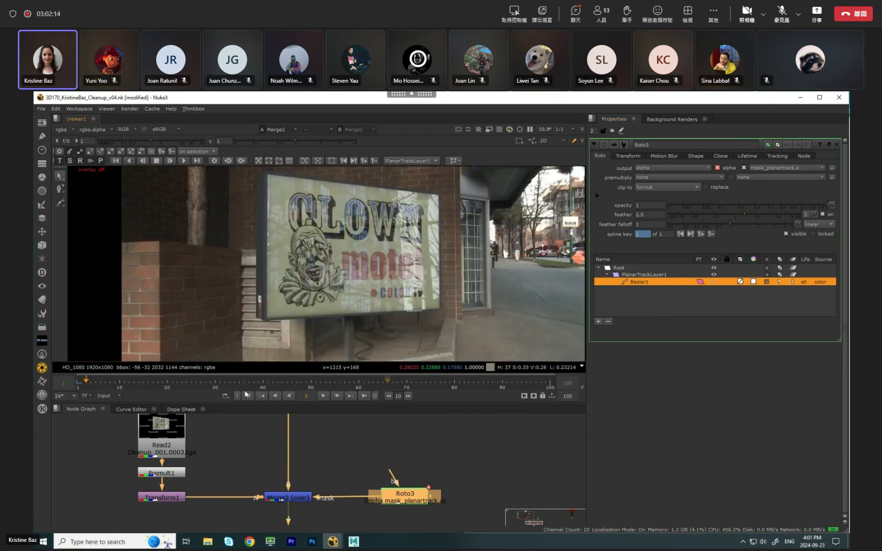
{"action": "left_click_drag", "start_coordinate": [101, 384], "coordinate": [121, 386]}
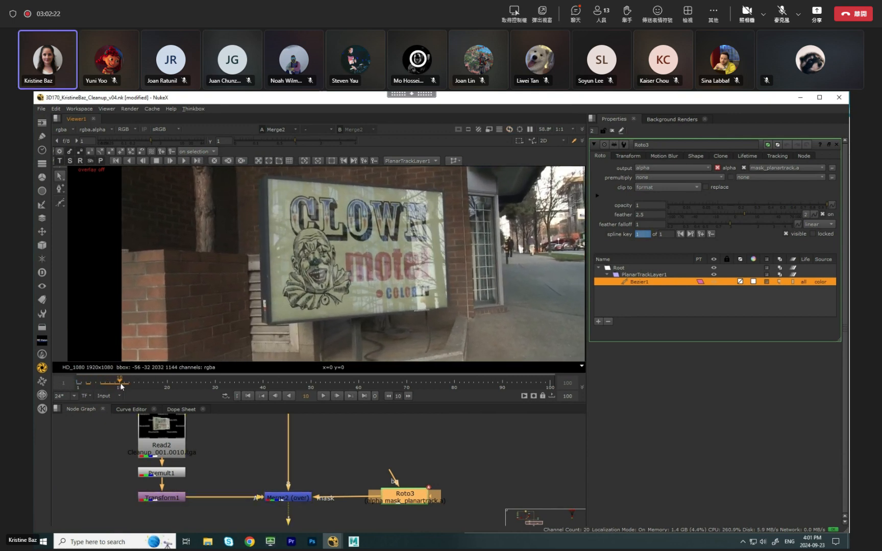
{"action": "scroll", "coordinate": [340, 255], "scroll_direction": "down", "scroll_amount": 3}
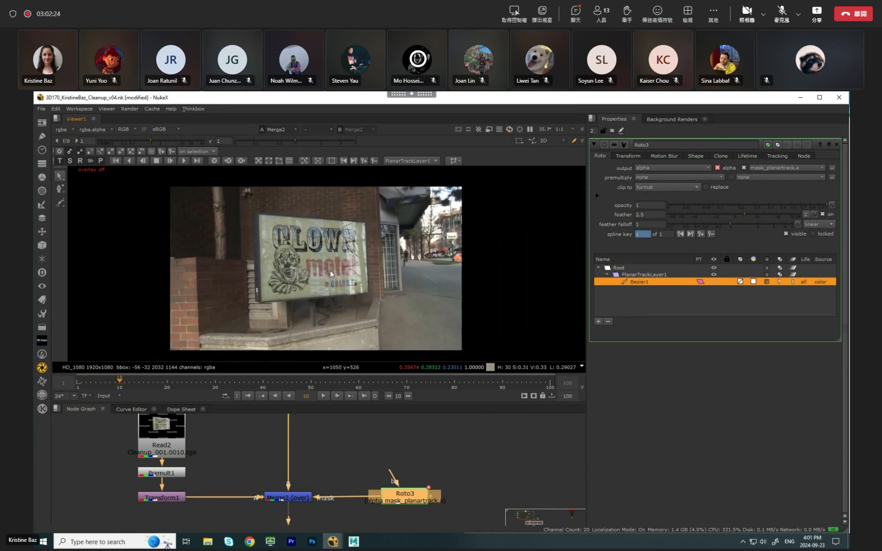
Maximize the Node Graph to show the whole script and move Viewer1 farther below Merge2.
{"action": "left_click", "coordinate": [420, 447]}
{"action": "key", "text": "space"}
{"action": "scroll", "coordinate": [459, 431], "scroll_direction": "down", "scroll_amount": 3}
{"action": "middle_click_drag", "start_coordinate": [424, 418], "coordinate": [489, 387]}
{"action": "scroll", "coordinate": [515, 372], "scroll_direction": "up", "scroll_amount": 3}
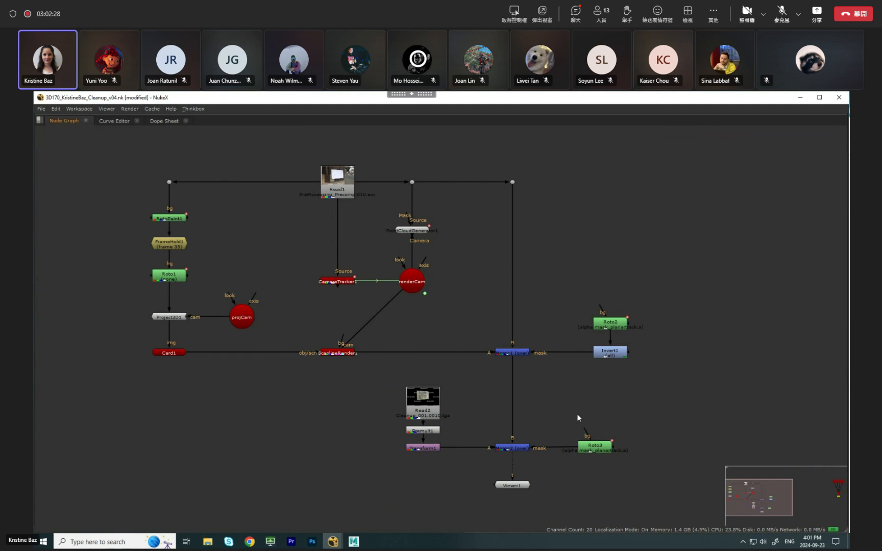
{"action": "left_click_drag", "start_coordinate": [525, 486], "coordinate": [524, 522]}
{"action": "left_click", "coordinate": [537, 488]}
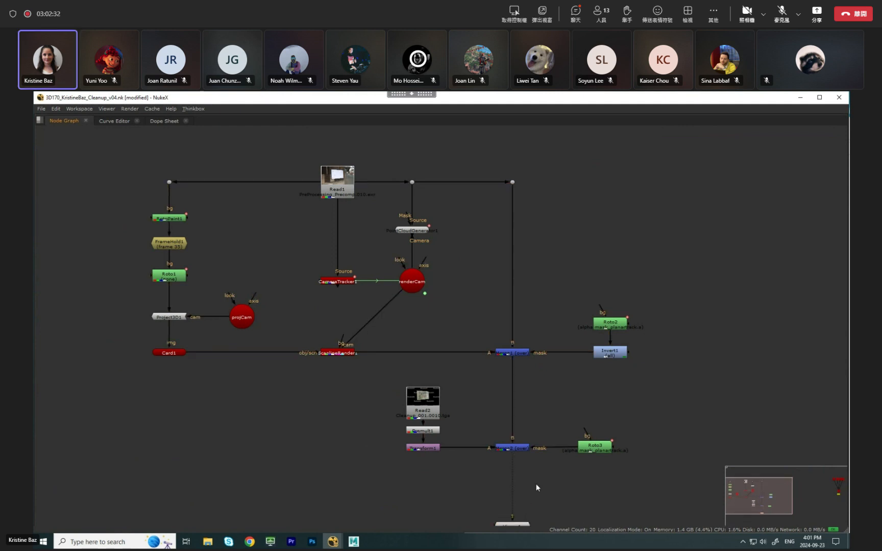
Add a Reformat node directly below Merge2 and a Write node after it, both ahead of the viewer.
{"action": "key", "text": "Tab"}
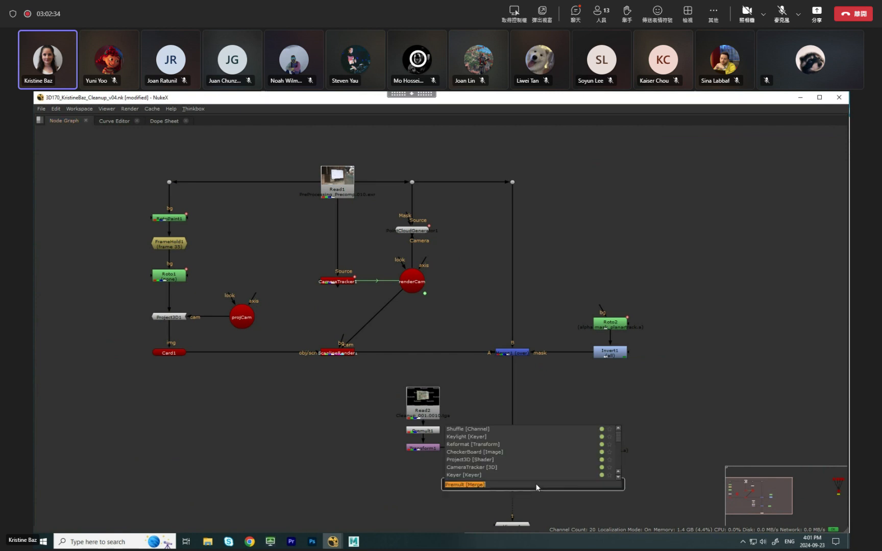
{"action": "type", "text": "ref"}
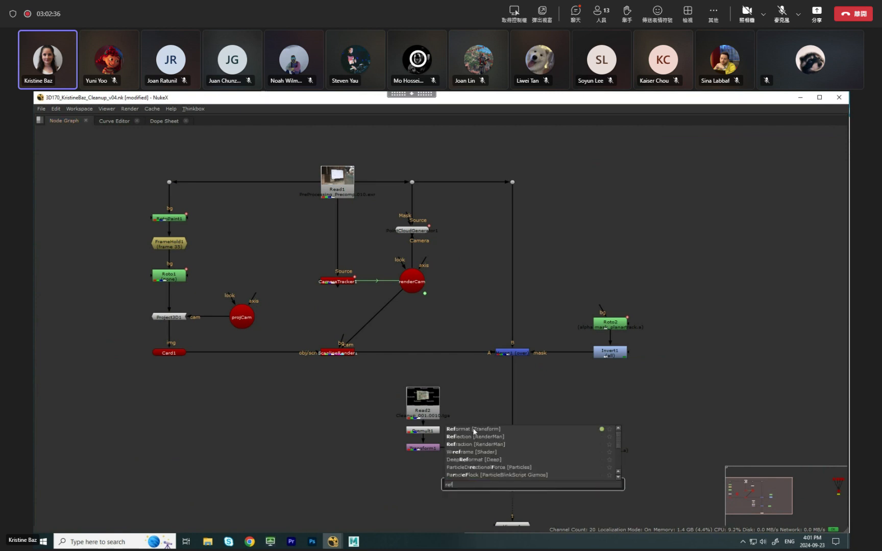
{"action": "left_click", "coordinate": [472, 429]}
{"action": "left_click_drag", "start_coordinate": [531, 486], "coordinate": [509, 487]}
{"action": "key", "text": "w"}
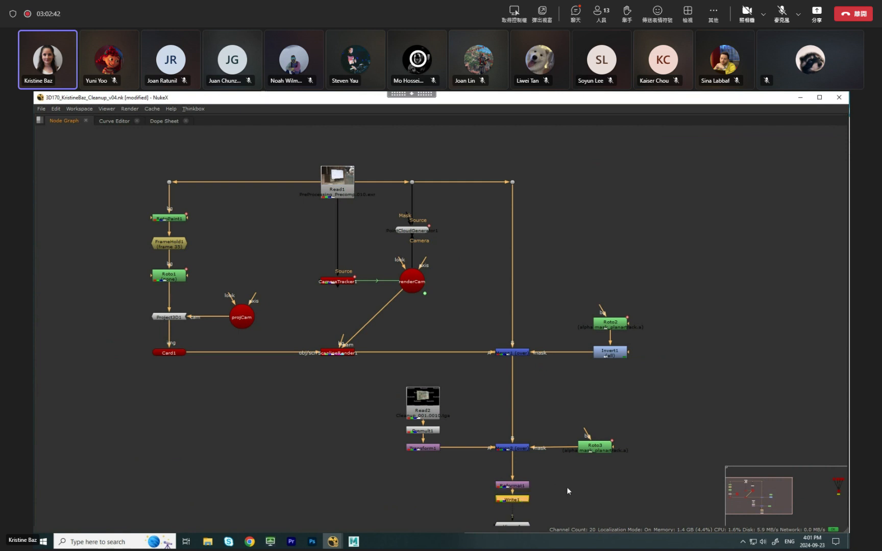
{"action": "left_click", "coordinate": [569, 457]}
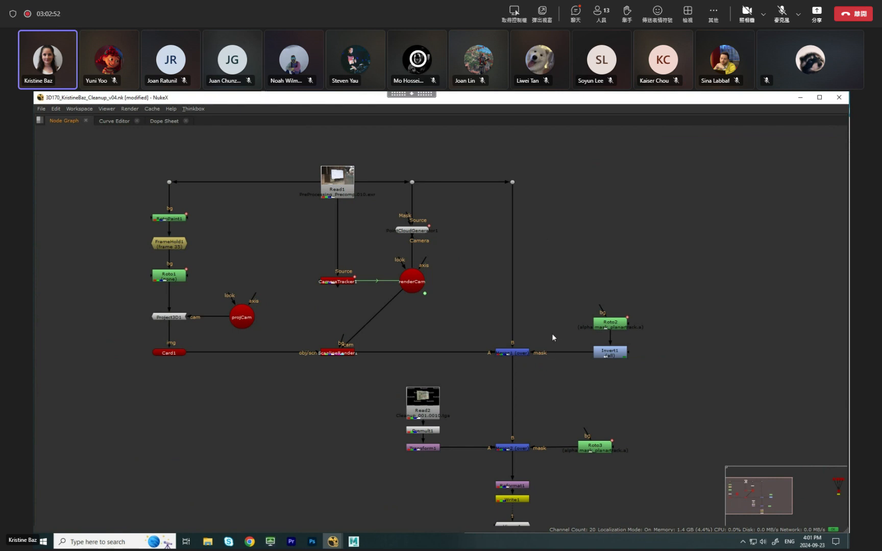
Box-select the clown sign branch around Merge2 to point it out, clear the selection and move Roto3 a little farther from the merge.
{"action": "left_click_drag", "start_coordinate": [384, 372], "coordinate": [662, 523]}
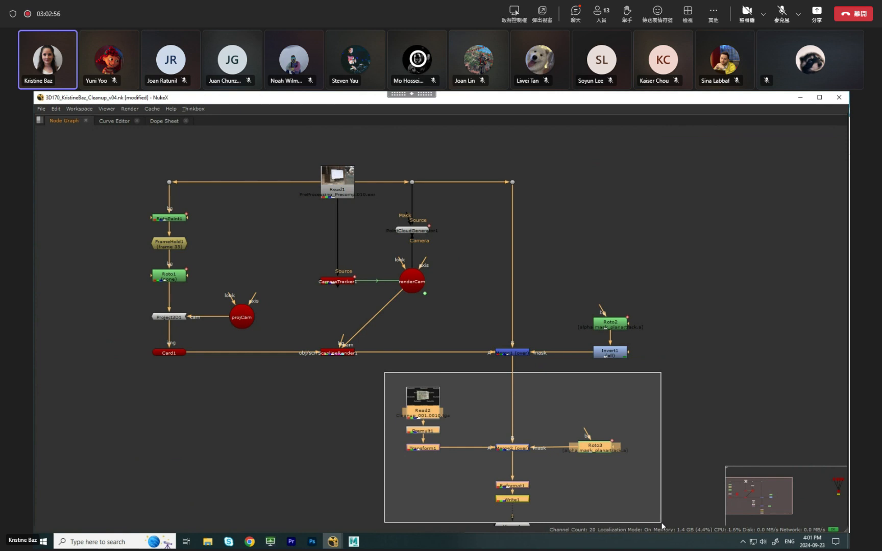
{"action": "left_click", "coordinate": [656, 491]}
{"action": "left_click_drag", "start_coordinate": [596, 449], "coordinate": [621, 448]}
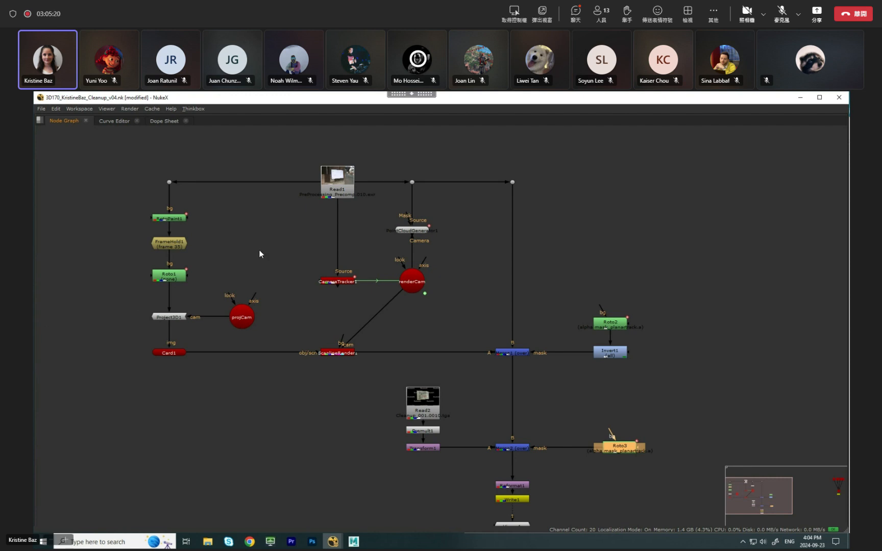
Switch to the Teams meeting chat and begin a message with "Hi".
{"action": "left_click", "coordinate": [575, 14]}
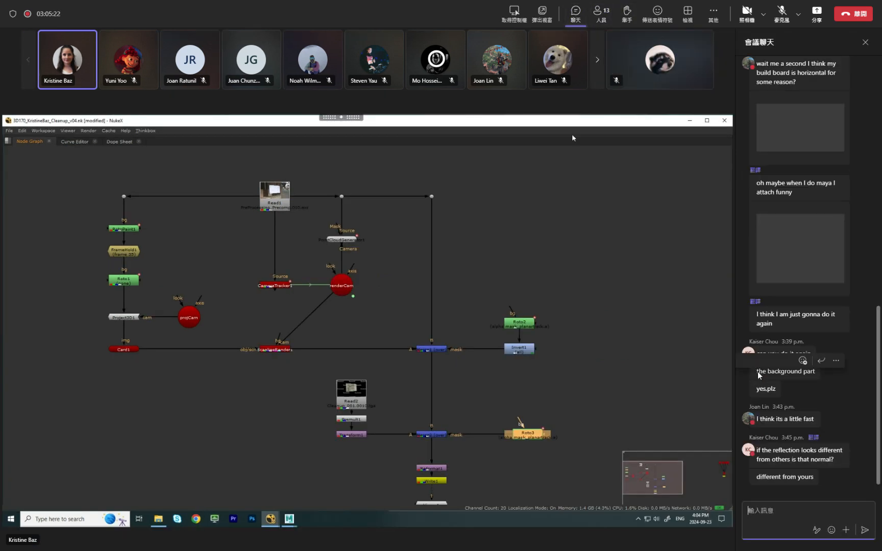
{"action": "type", "text": "Hi"}
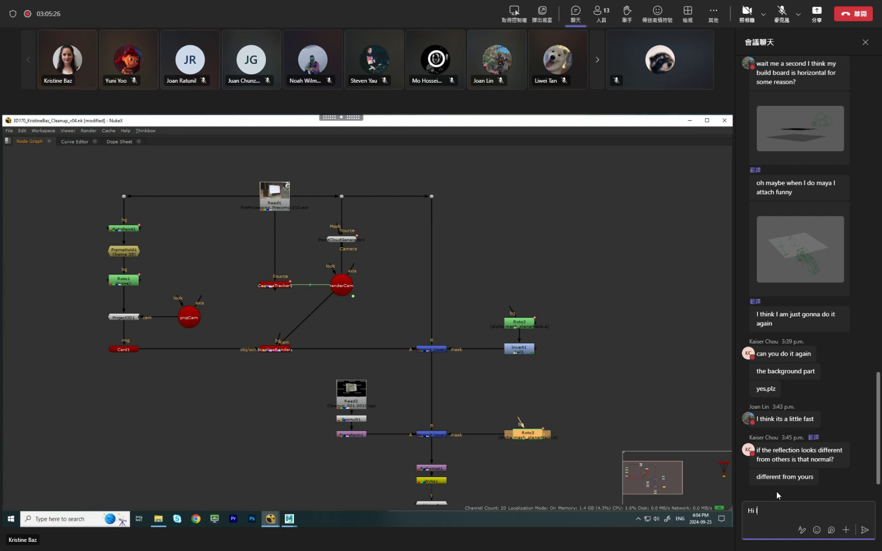